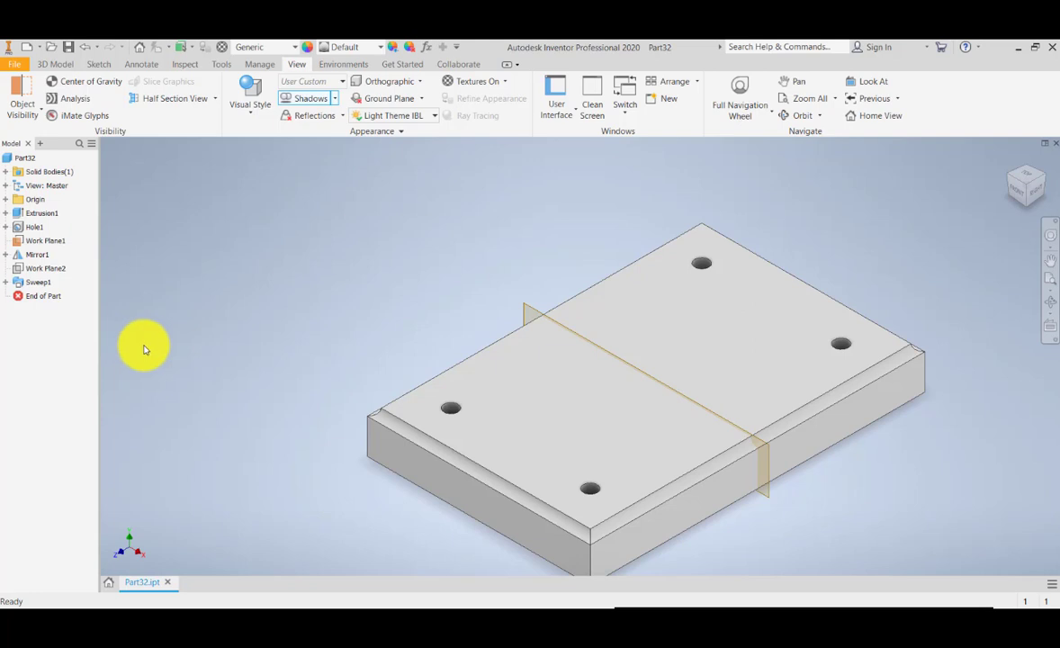
- Enlarge Work Plane1 by extending its upper edge well above the plate
scroll(484, 325, "down", 3)
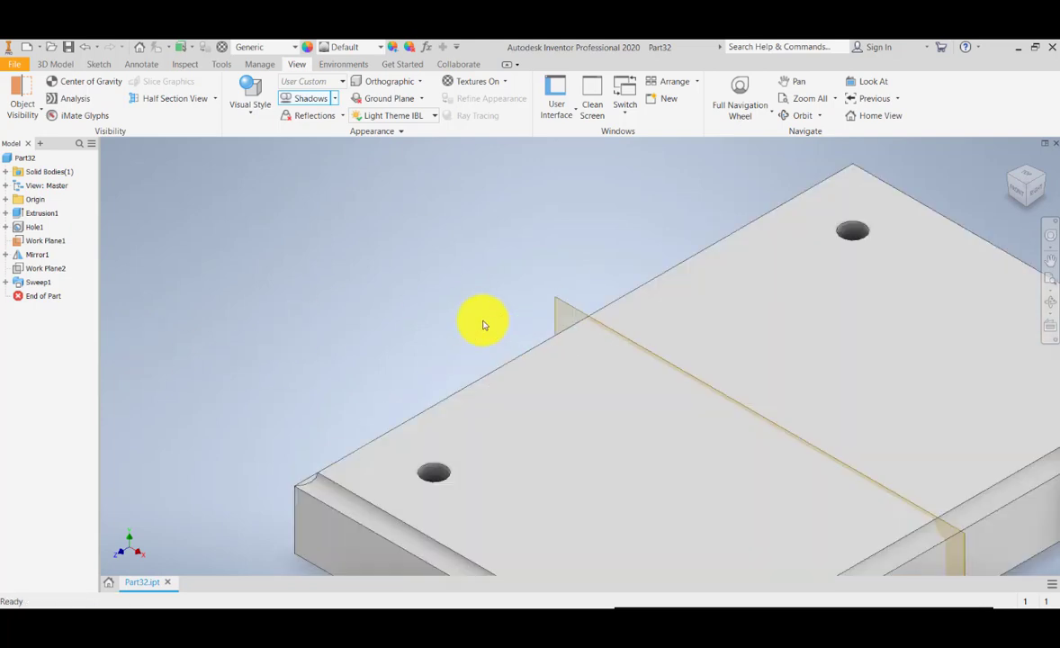
scroll(483, 325, "down", 3)
left_click(580, 277)
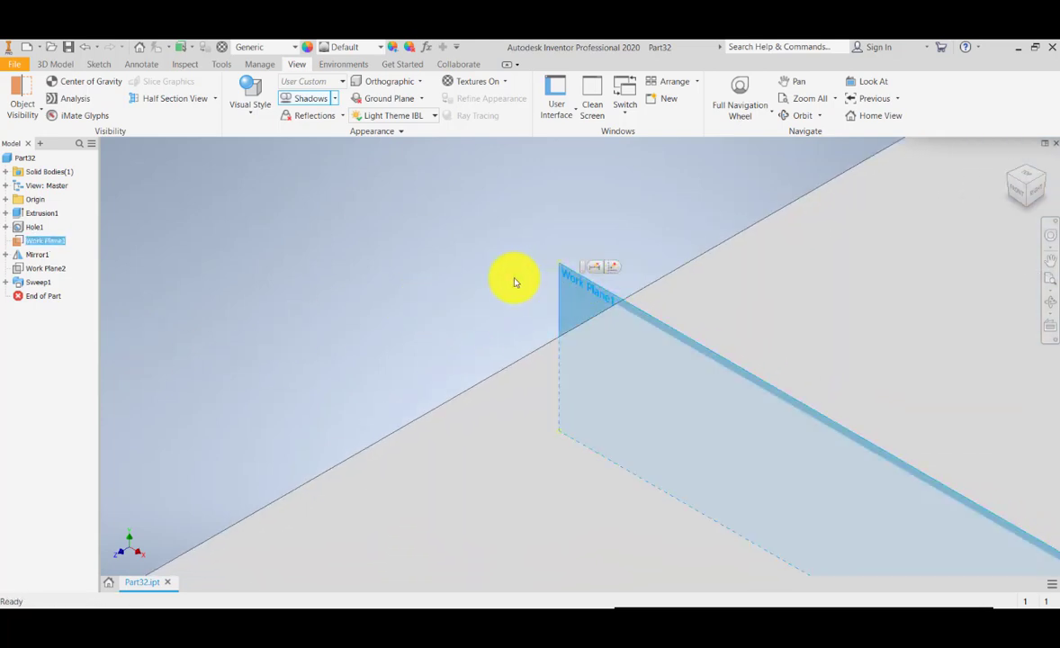
scroll(513, 282, "up", 5)
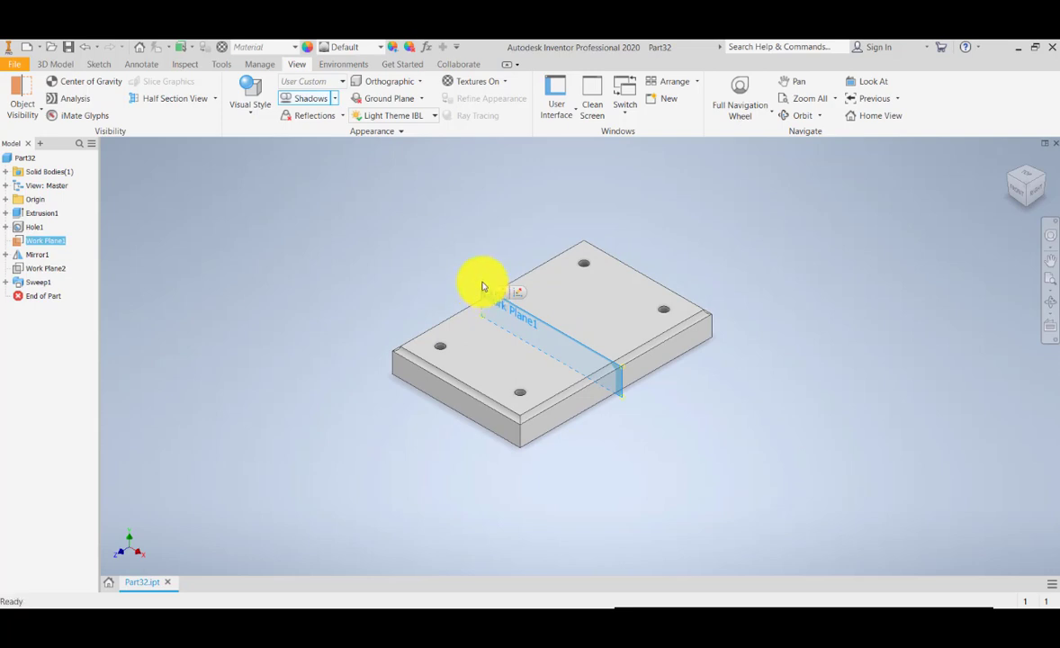
left_click_drag(483, 289, 477, 157)
middle_click_drag(466, 179, 432, 260)
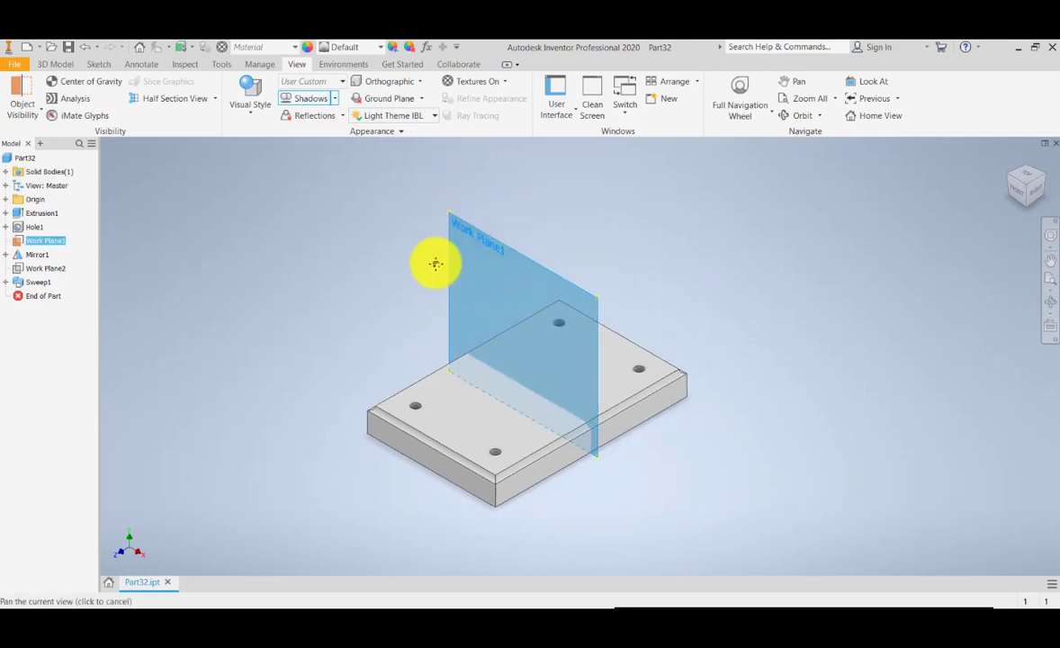
- Create a 2D sketch on Work Plane1 and reopen it for editing after leaving it
left_click(48, 64)
left_click(31, 95)
left_click(482, 250)
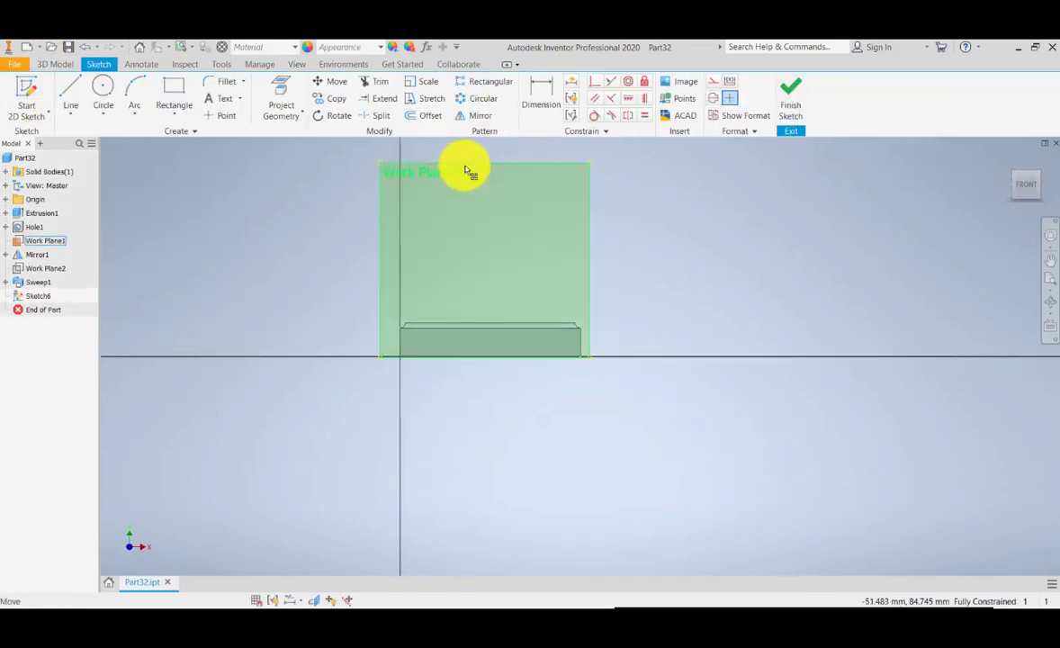
left_click(22, 88)
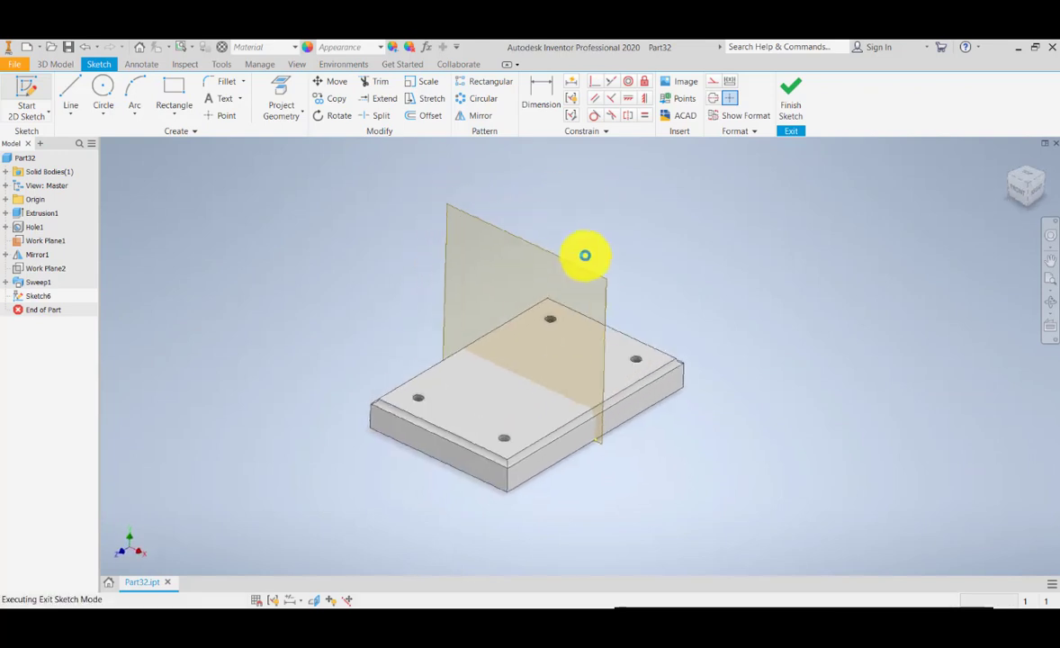
left_click(474, 232)
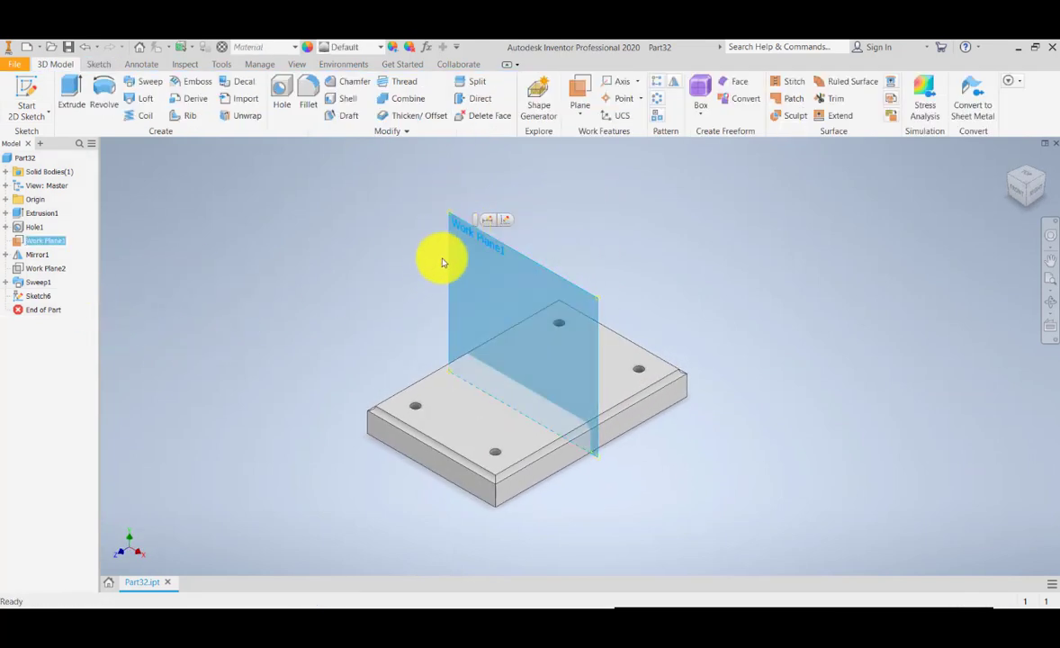
middle_click_drag(327, 256, 305, 284)
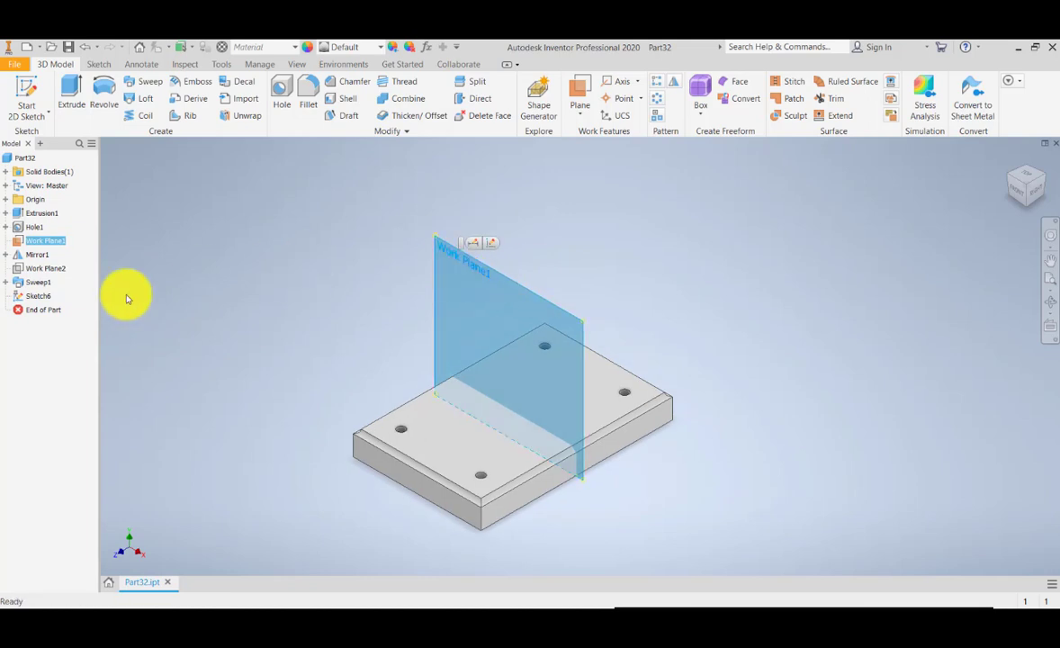
double_click(50, 297)
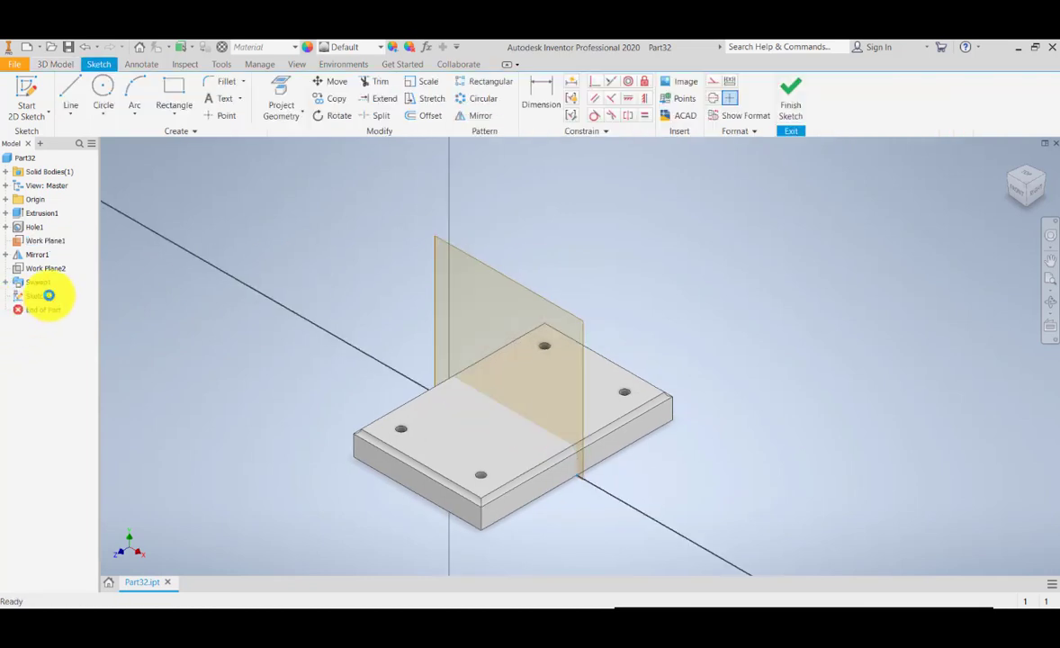
- Sketch a three-point arc curving from near the work plane's upper corner down towards the plate, and finish the sketch
scroll(386, 305, "up", 2)
scroll(385, 305, "down", 5)
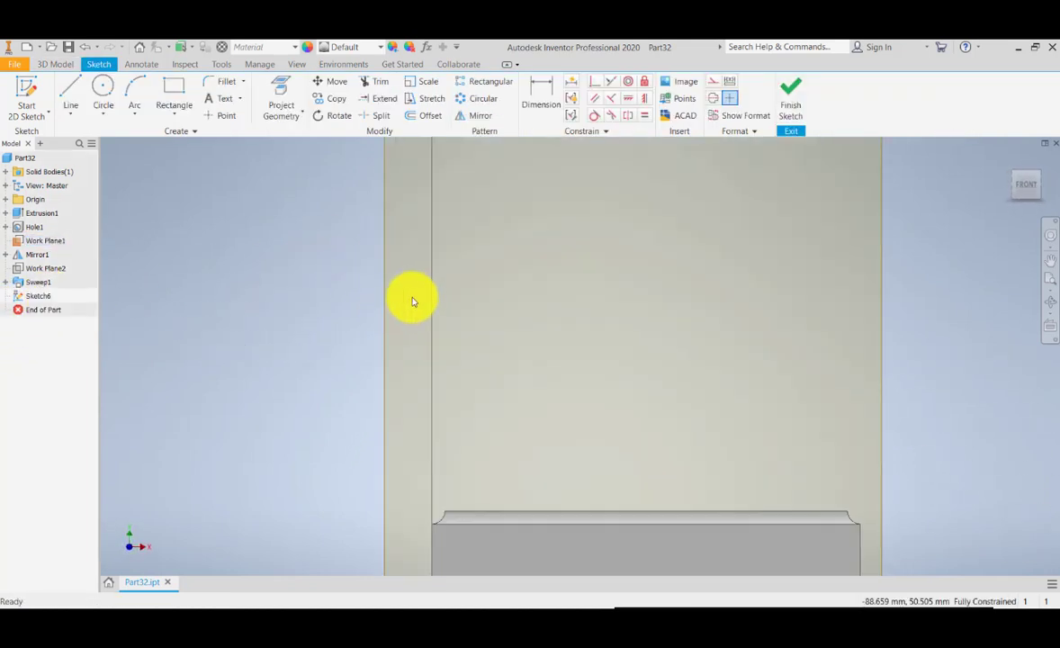
scroll(414, 297, "up", 4)
middle_click_drag(414, 297, 390, 326)
left_click(141, 99)
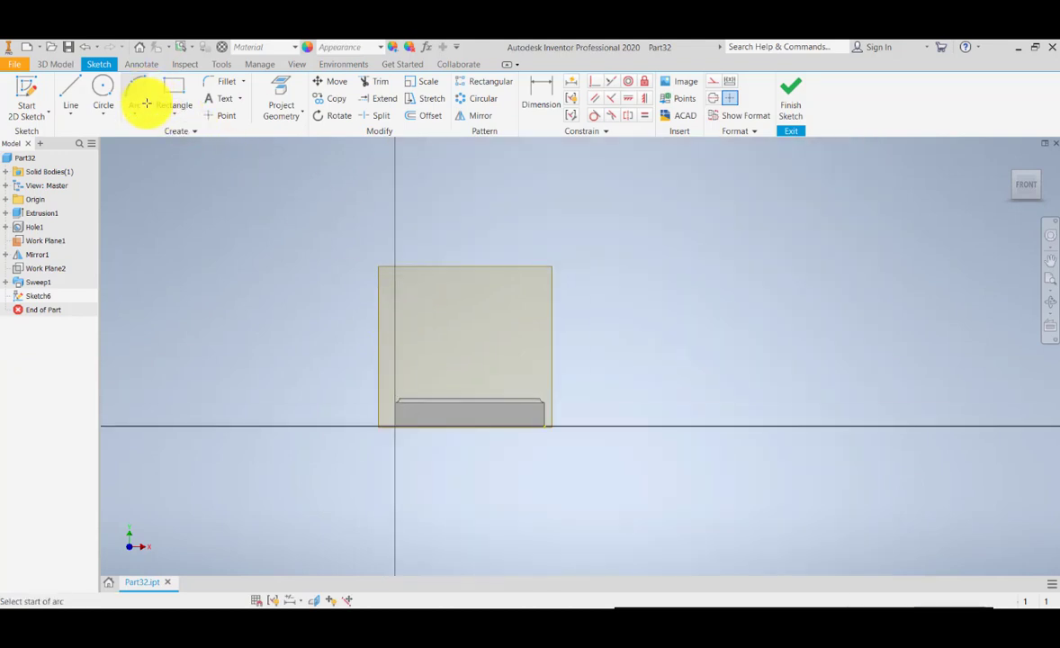
scroll(382, 282, "up", 4)
scroll(382, 282, "down", 4)
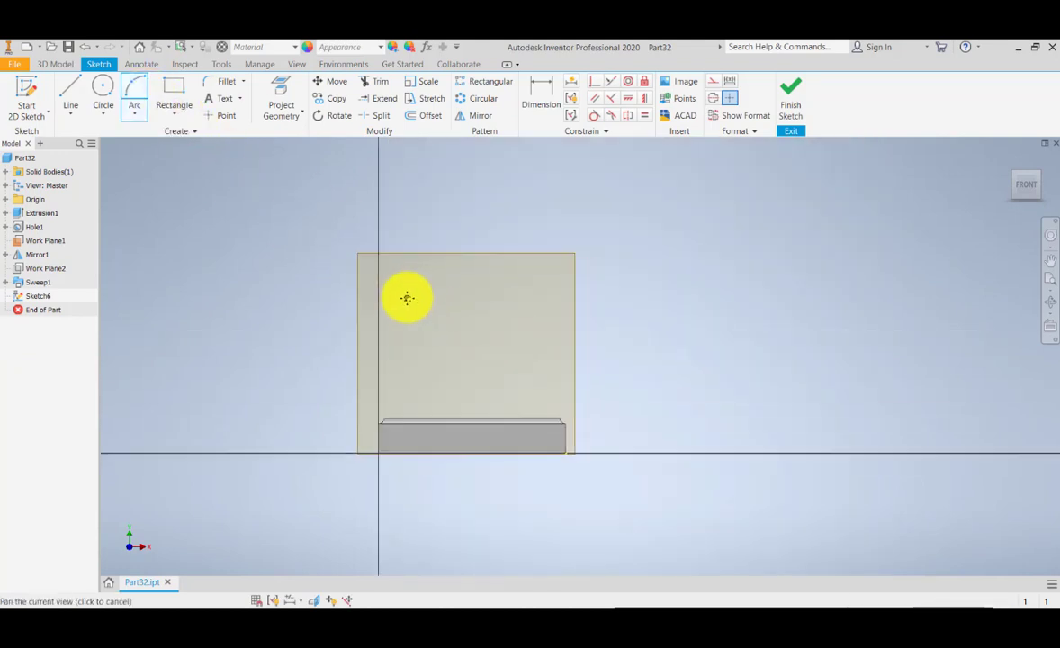
left_click(396, 274)
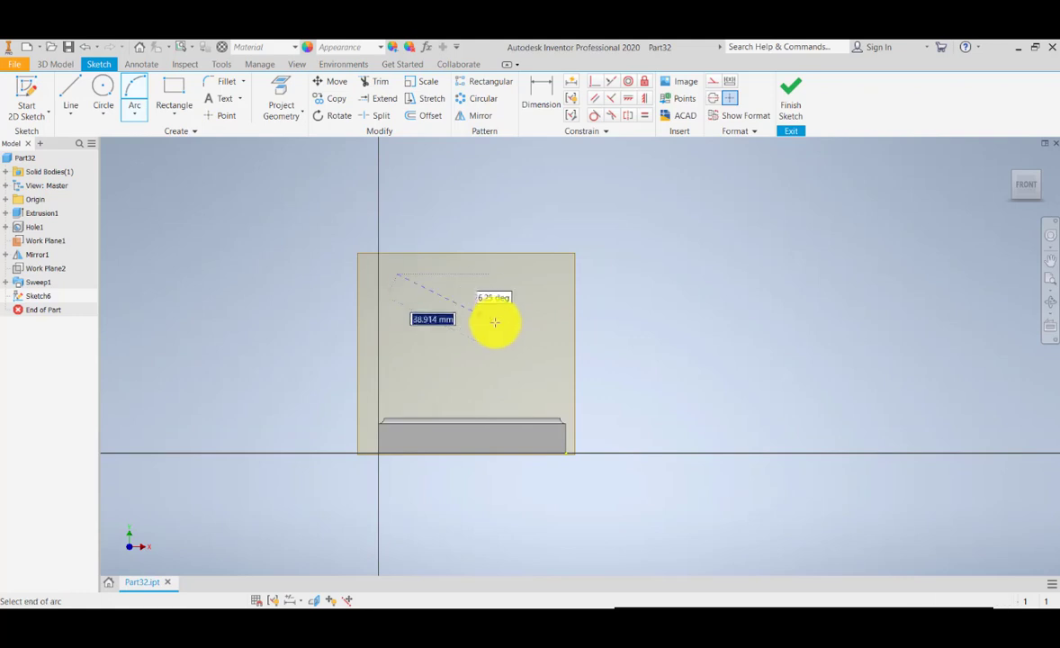
left_click(505, 366)
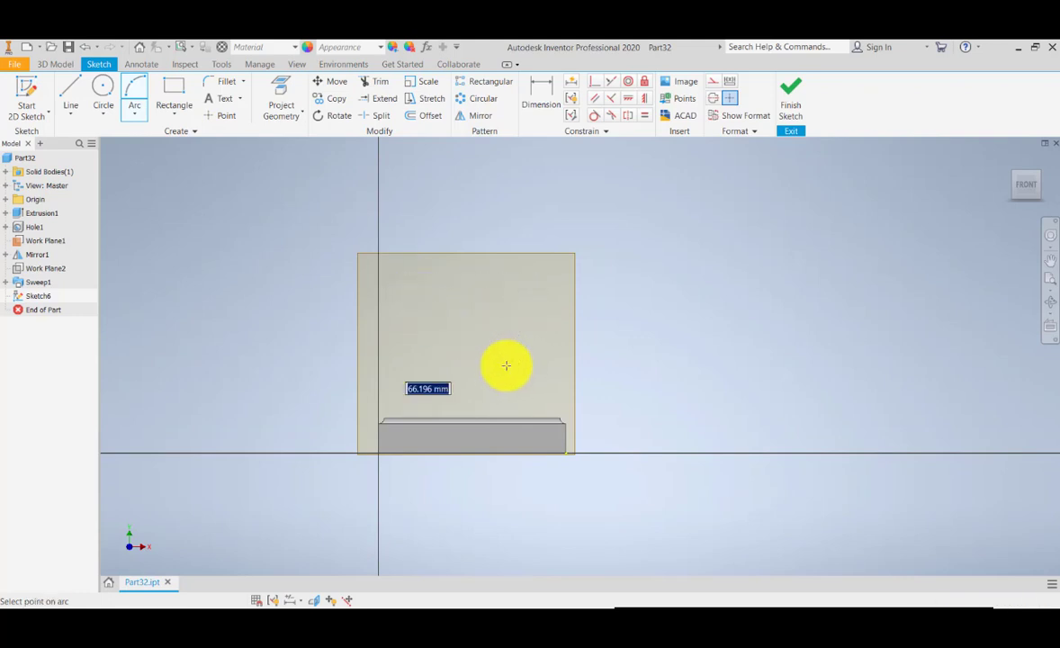
left_click(491, 321)
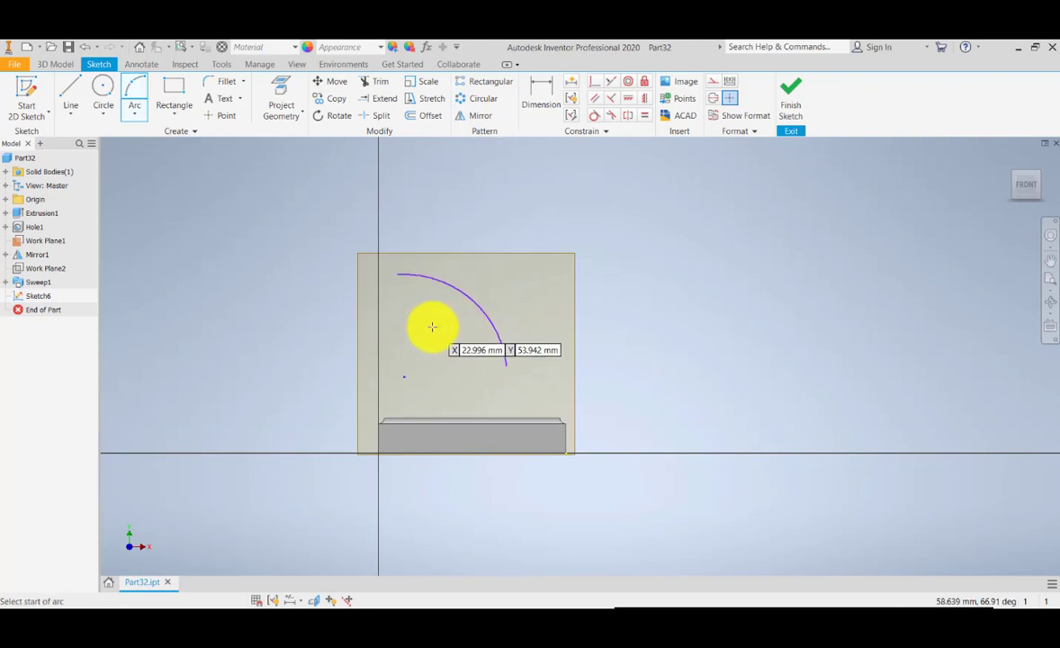
left_click(797, 99)
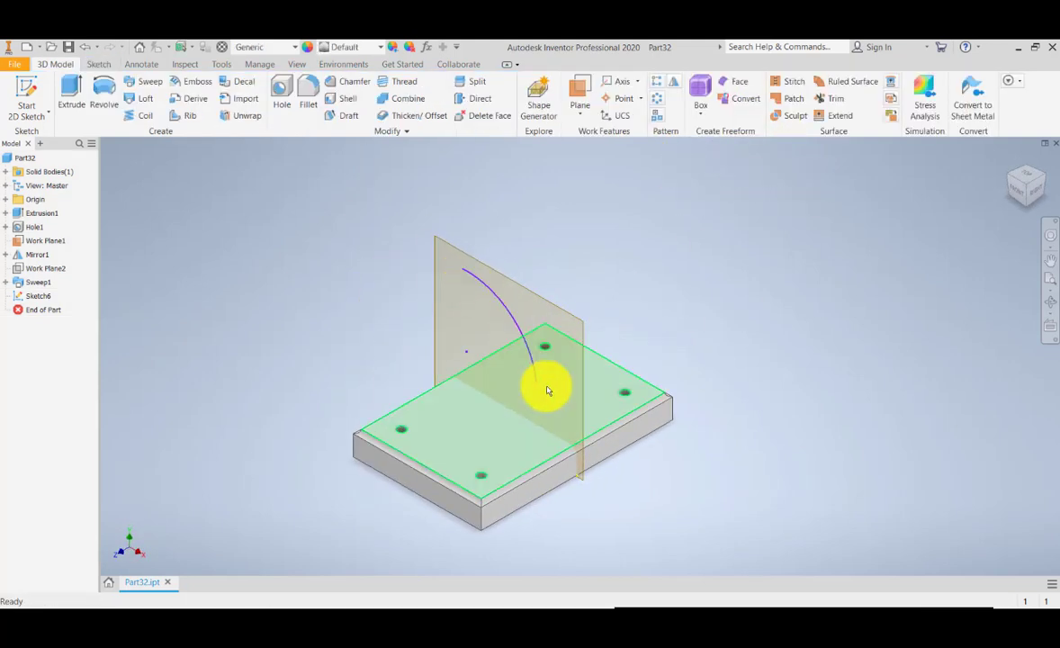
- Create a work plane normal to the arc at its upper endpoint
middle_click_drag(478, 285, 442, 333)
scroll(444, 339, "up", 3)
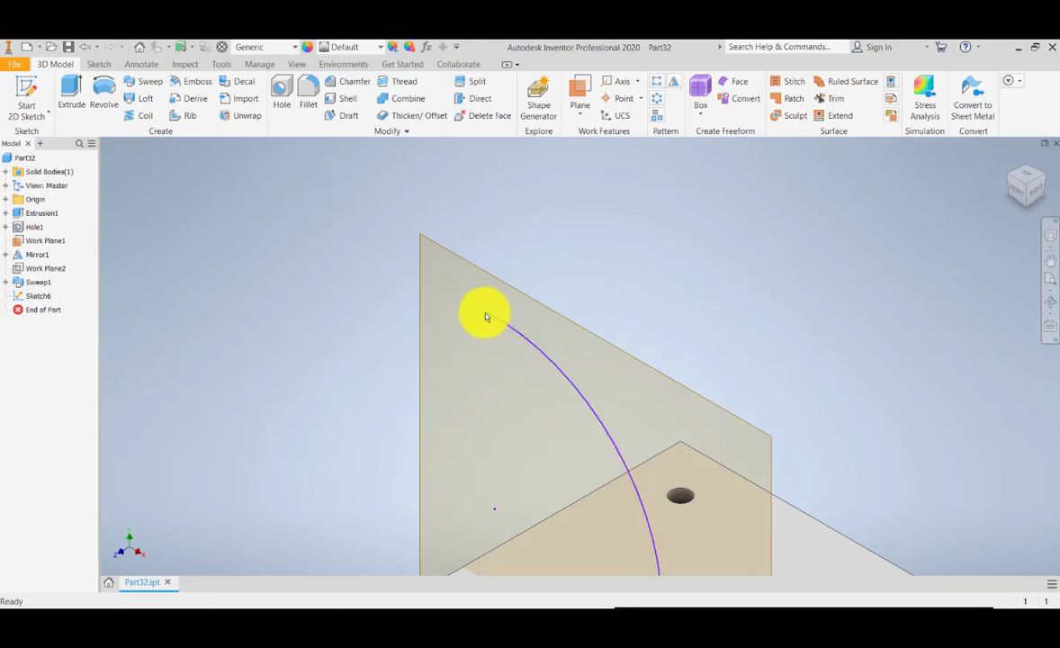
left_click(585, 120)
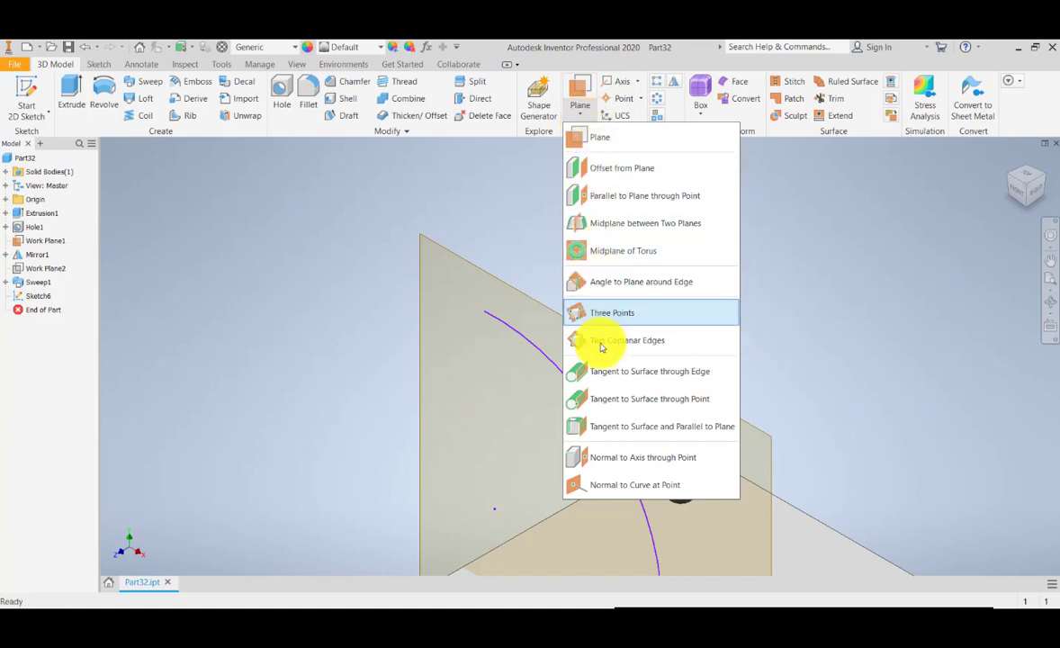
left_click(621, 485)
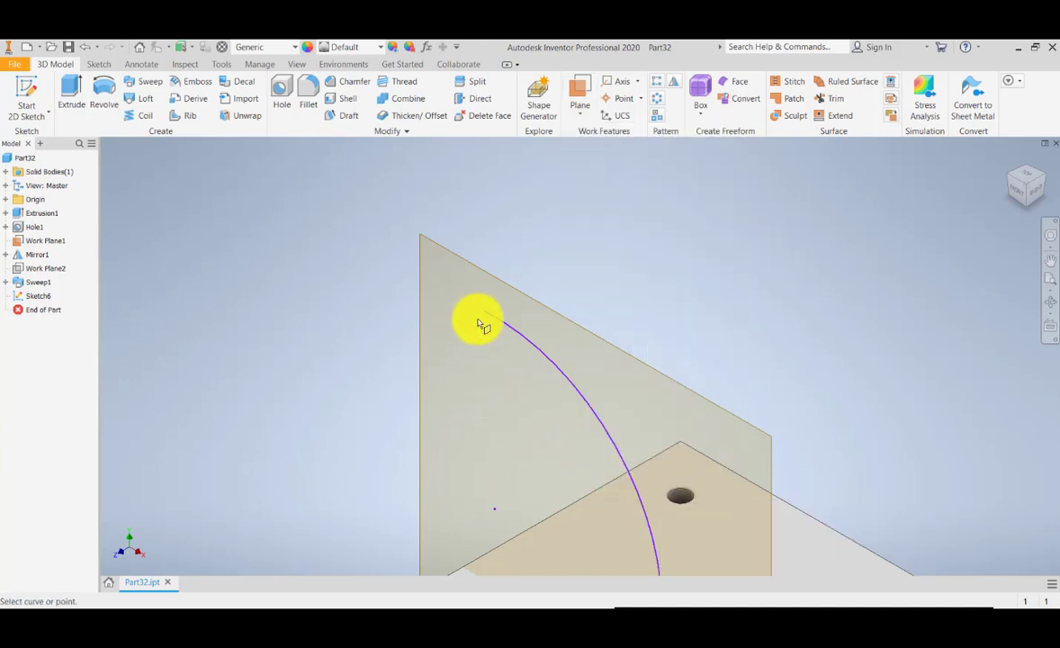
left_click(525, 342)
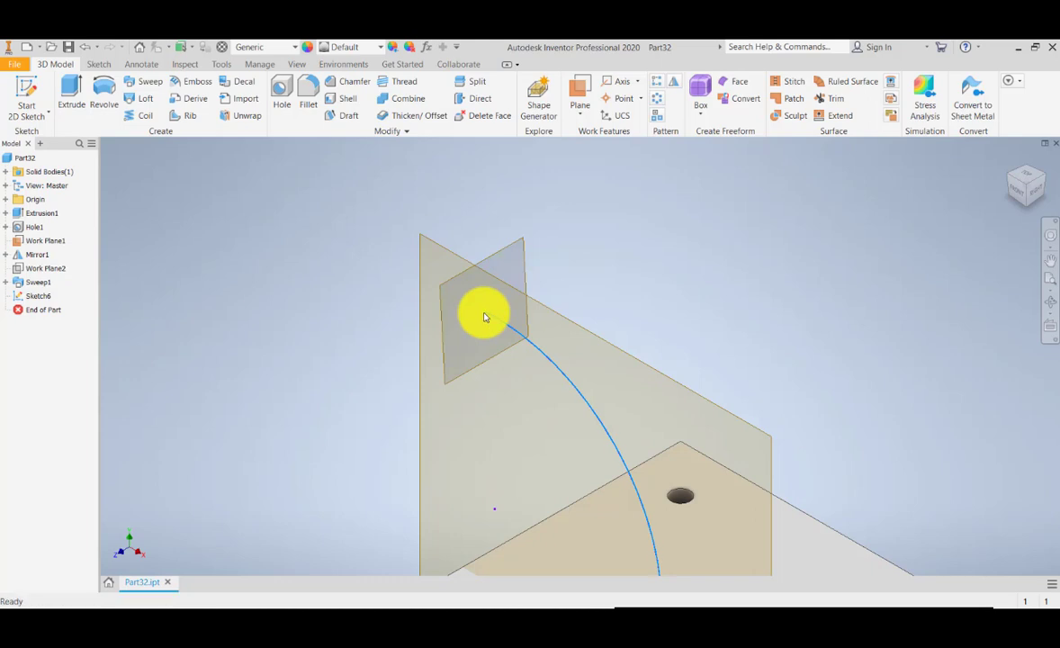
- Start a 2D sketch on the new work plane at the arc's upper end
middle_click_drag(581, 230, 567, 238)
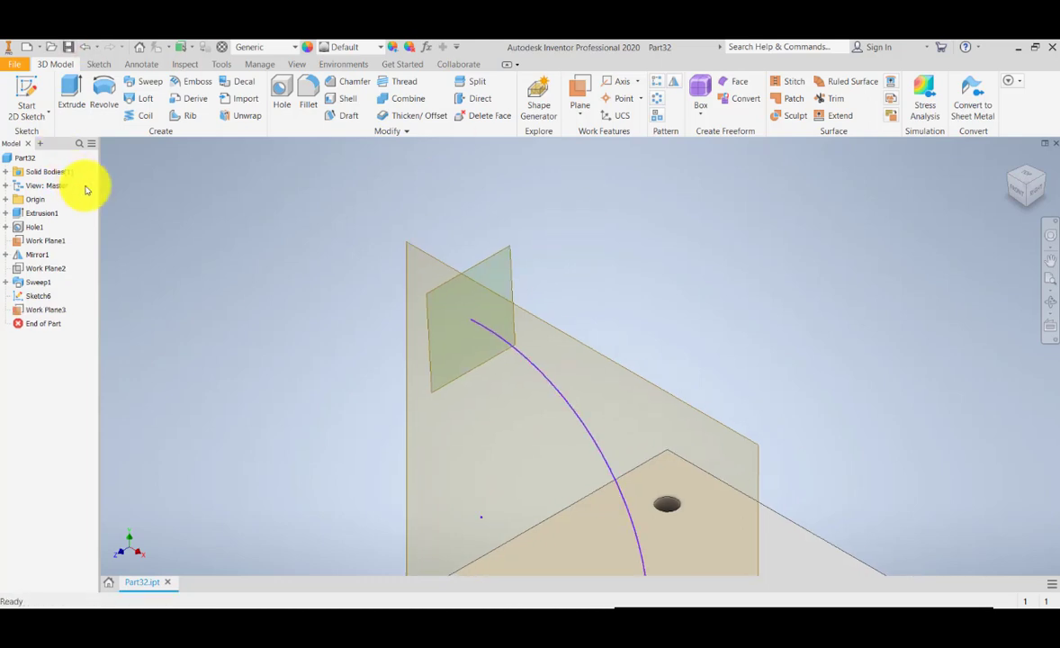
left_click(28, 94)
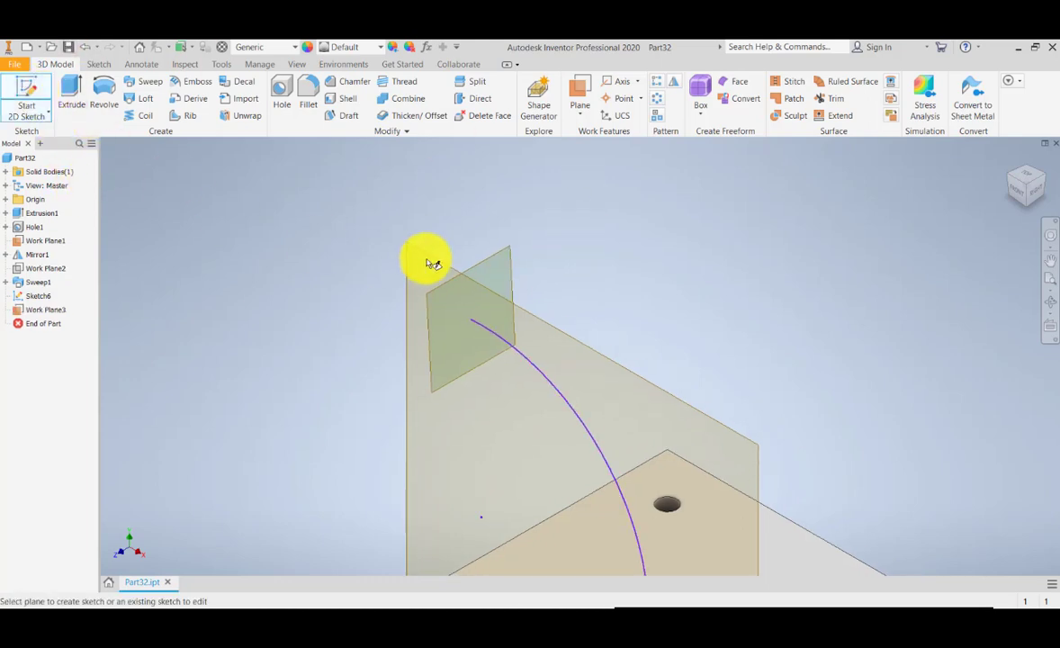
left_click(492, 263)
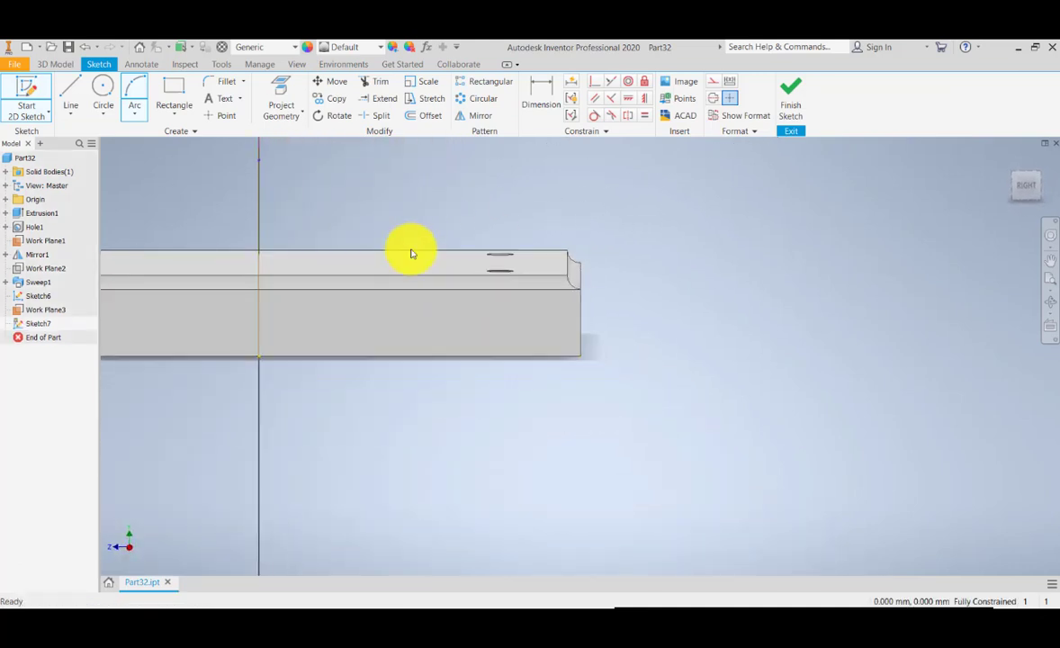
middle_click_drag(411, 251, 533, 540)
scroll(384, 281, "up", 3)
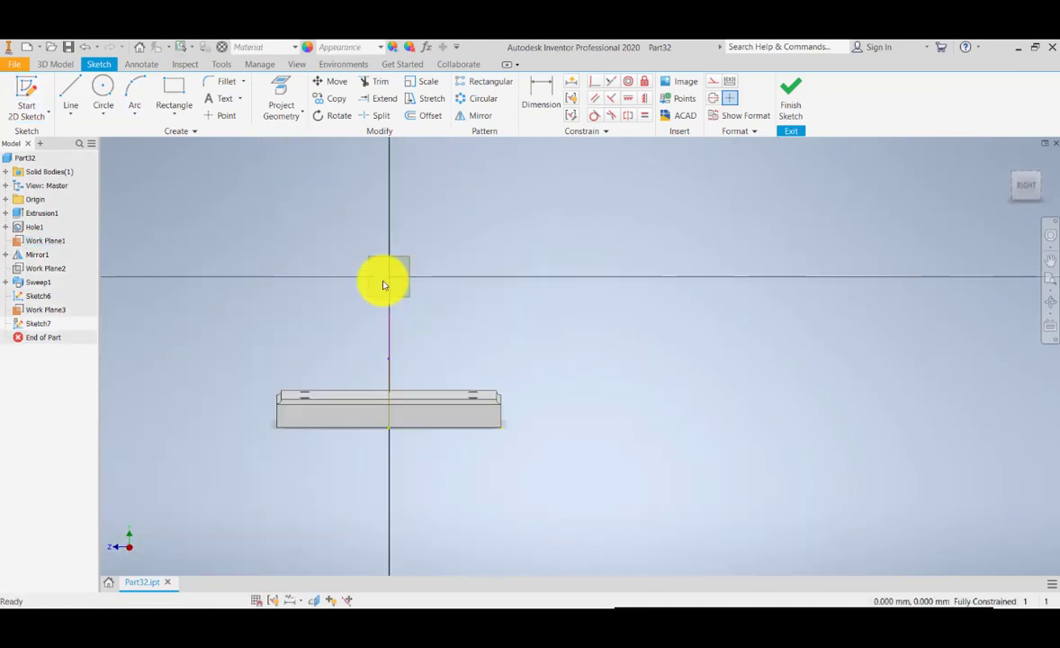
scroll(383, 281, "down", 5)
middle_click_drag(331, 239, 355, 324)
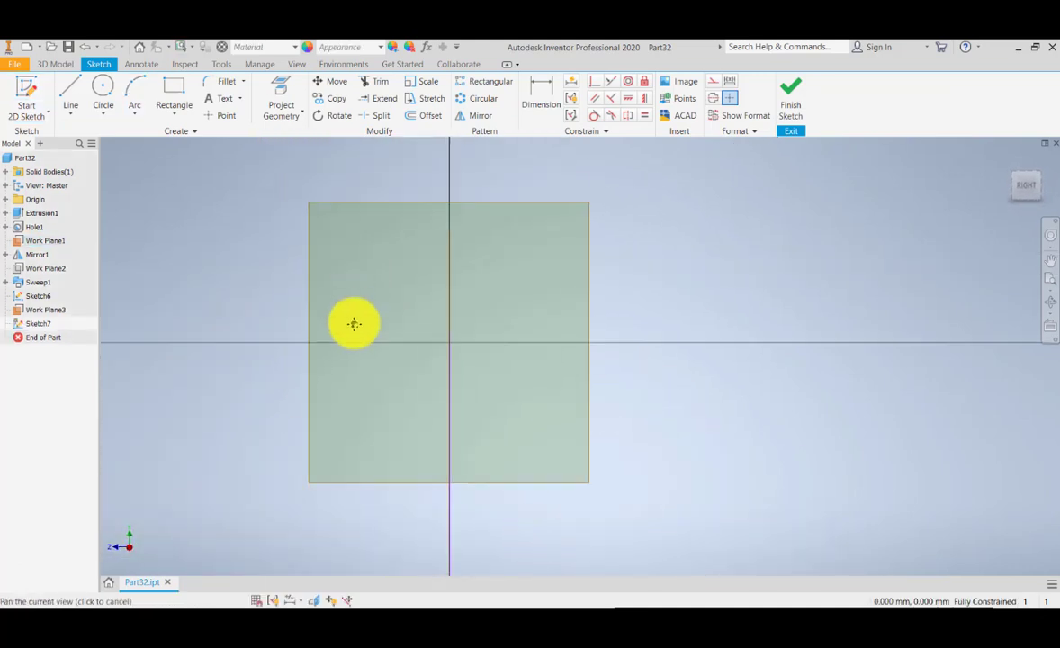
- Sketch a two-point rectangle about 8.8 mm wide and 6.5 mm high with one corner on the sketch origin
left_click(169, 90)
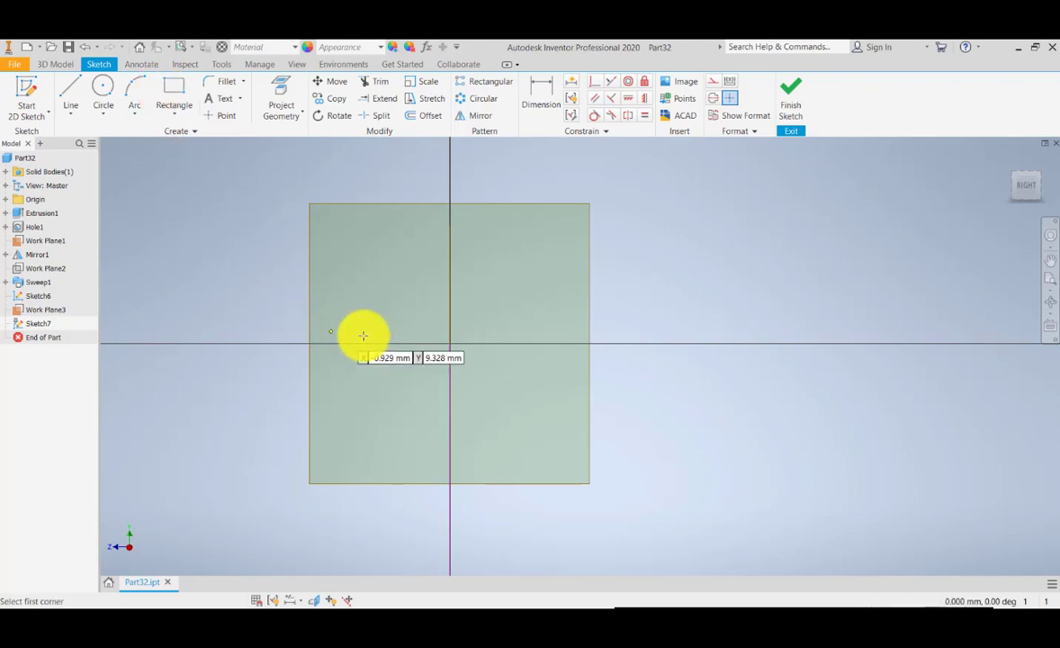
left_click(448, 343)
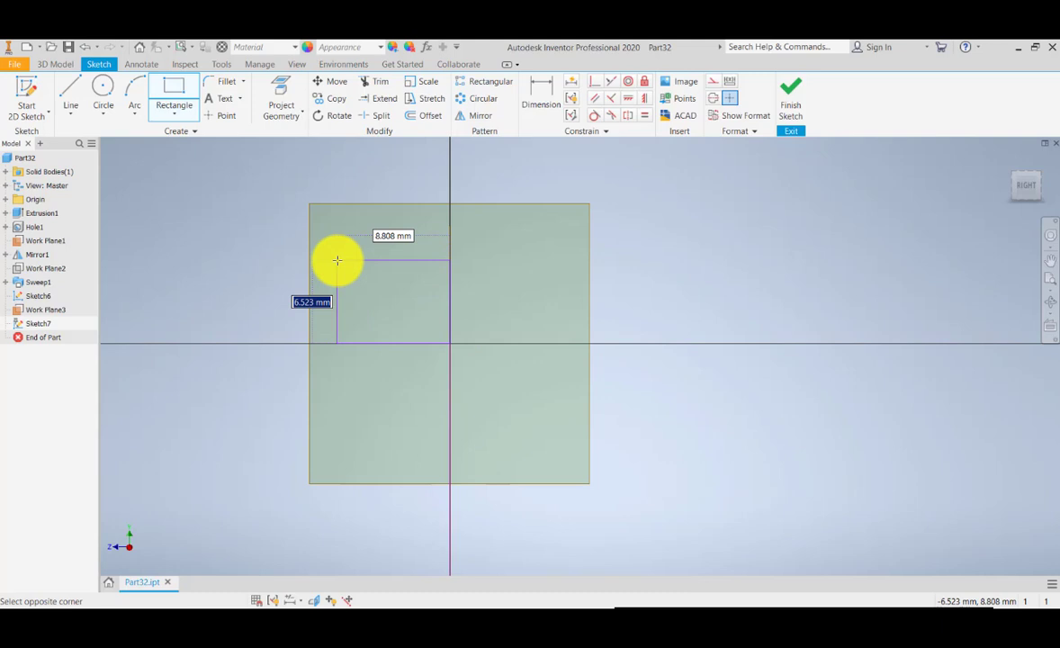
left_click(336, 260)
middle_click_drag(293, 264, 312, 298)
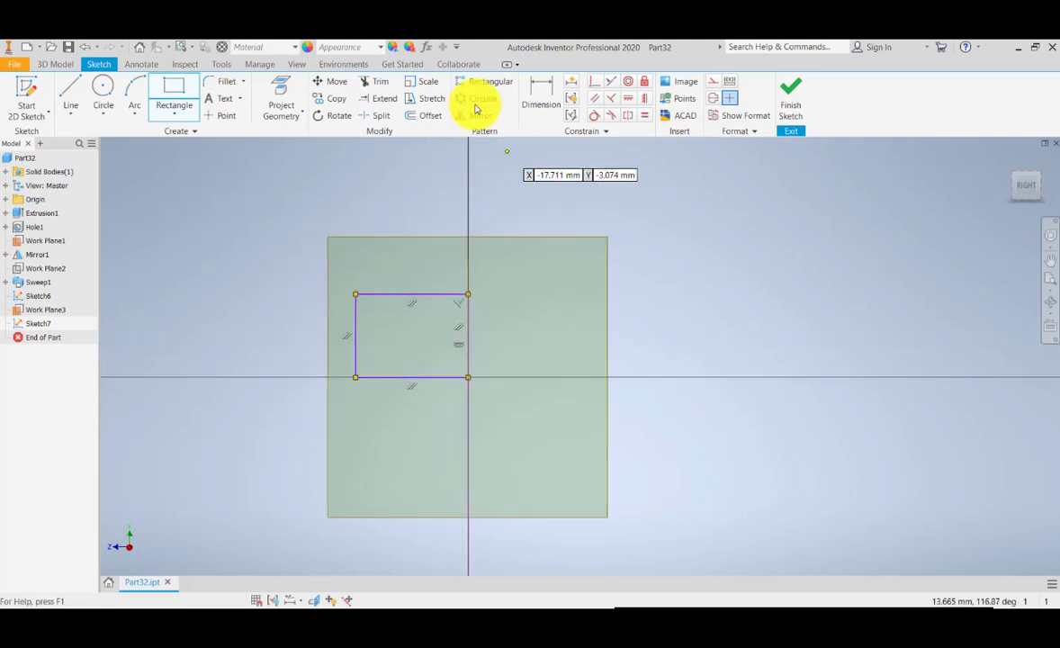
- Dimension the rectangle's width and height to 10 mm each
left_click(539, 94)
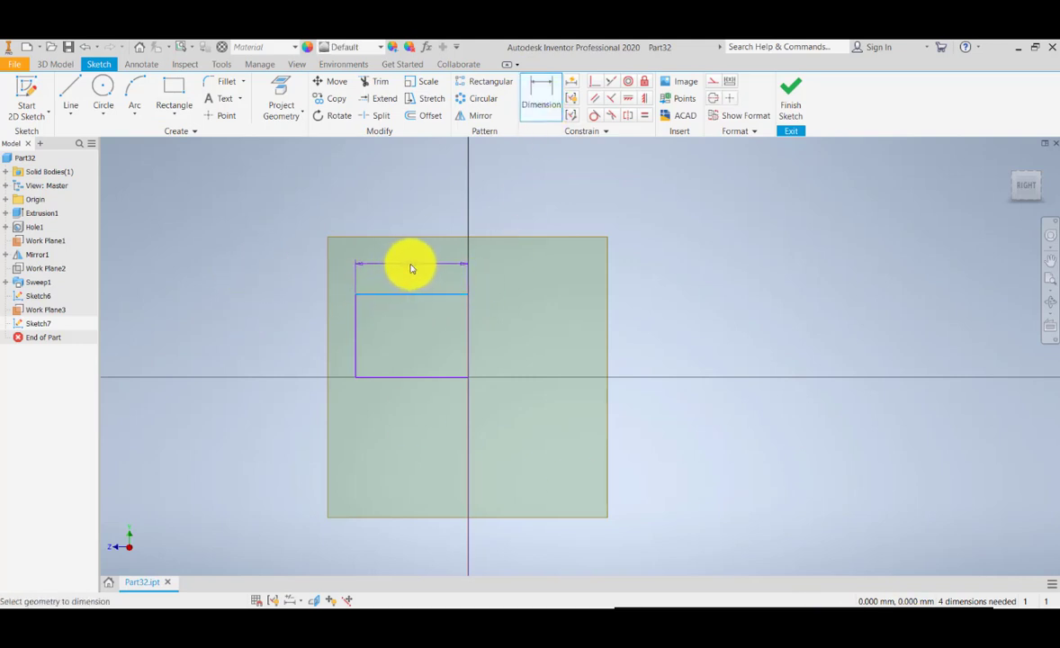
left_click(410, 267)
type("10")
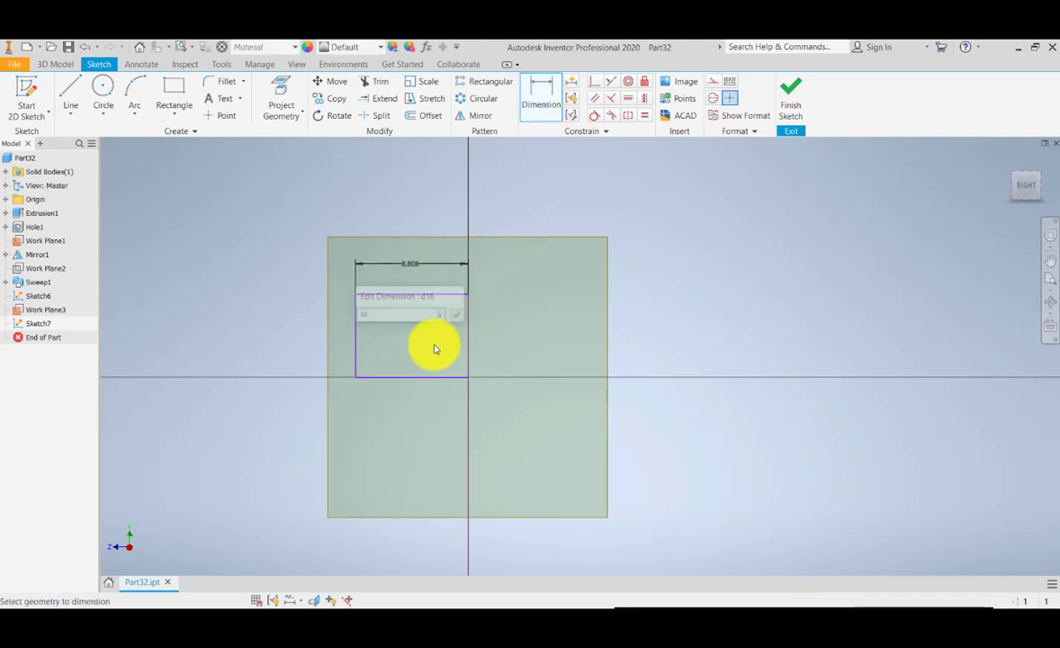
key("Return")
left_click(342, 338)
left_click(284, 338)
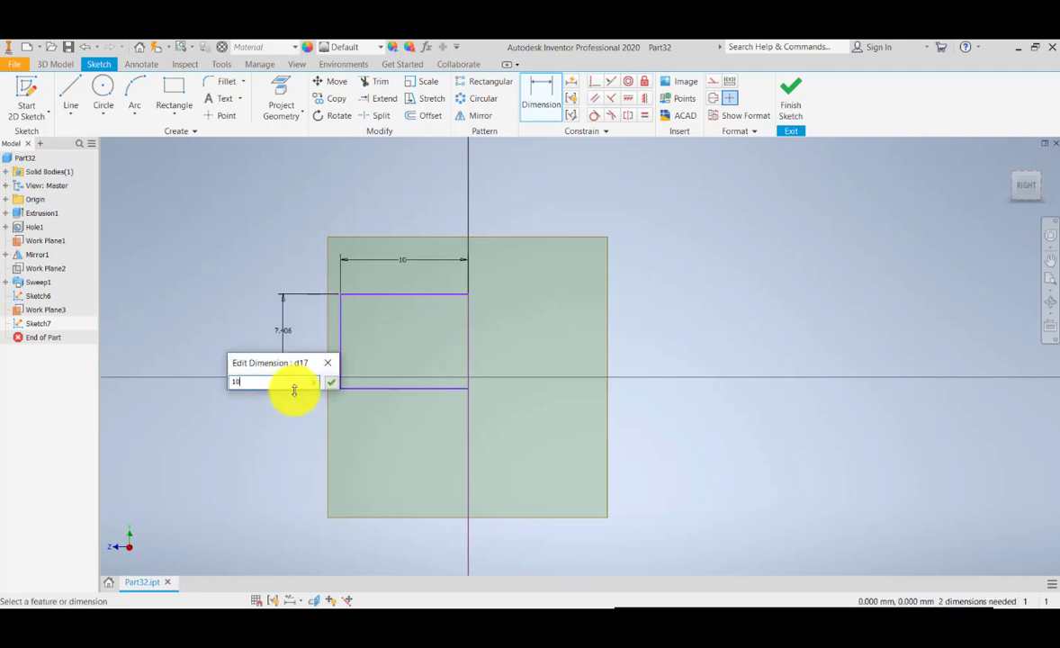
key("Return")
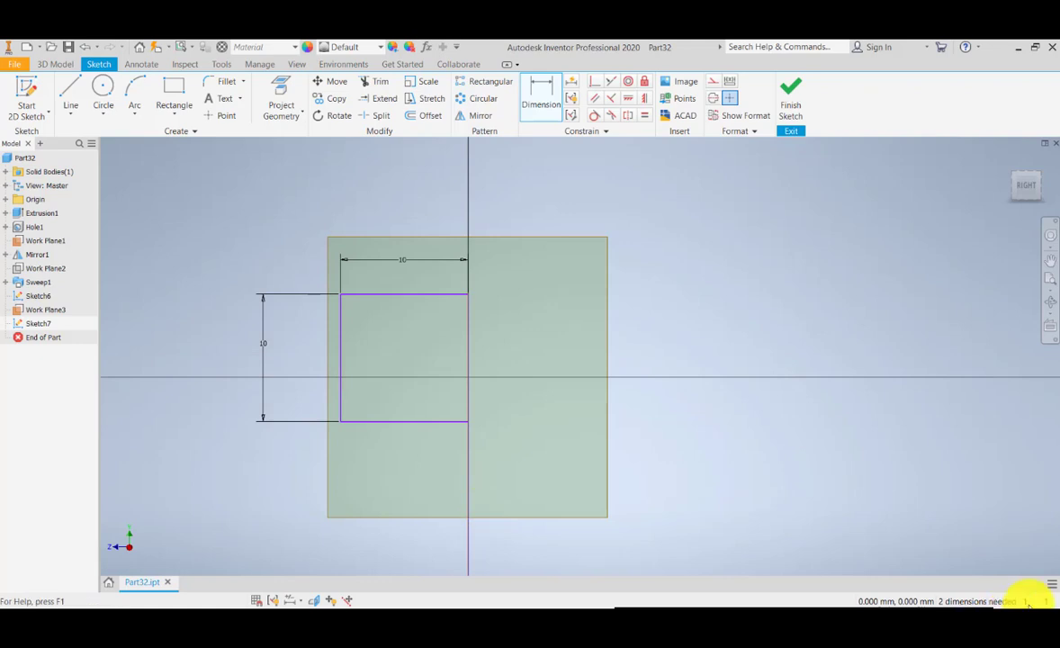
mouse_move(575, 411)
middle_mouse_down()
mouse_move(620, 379)
mouse_move(628, 418)
mouse_move(582, 429)
middle_mouse_up()
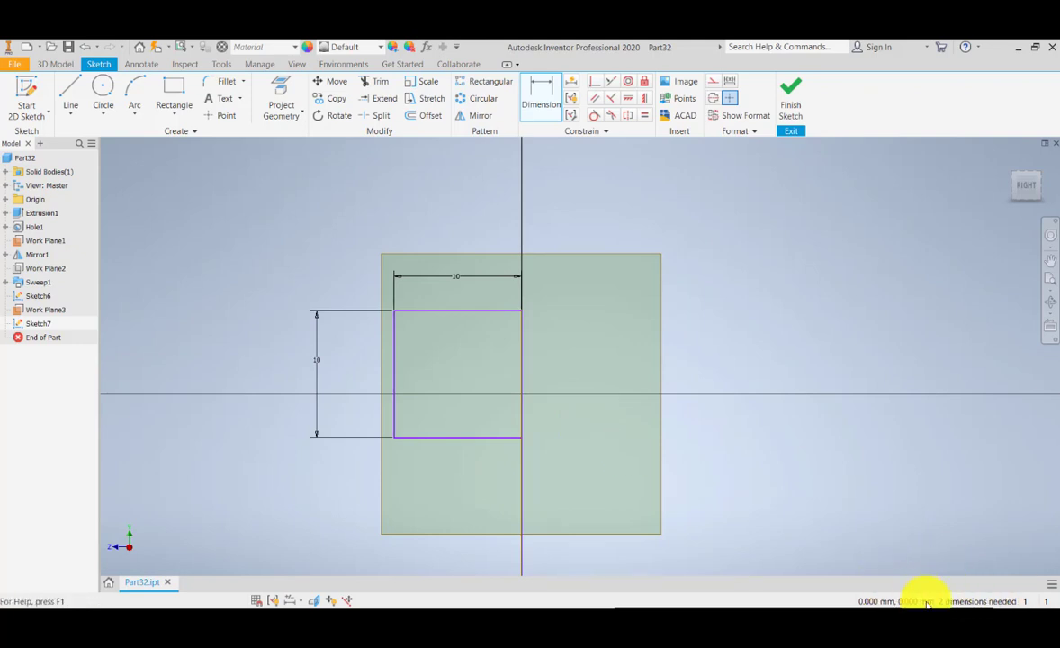
middle_click_drag(410, 331, 414, 345)
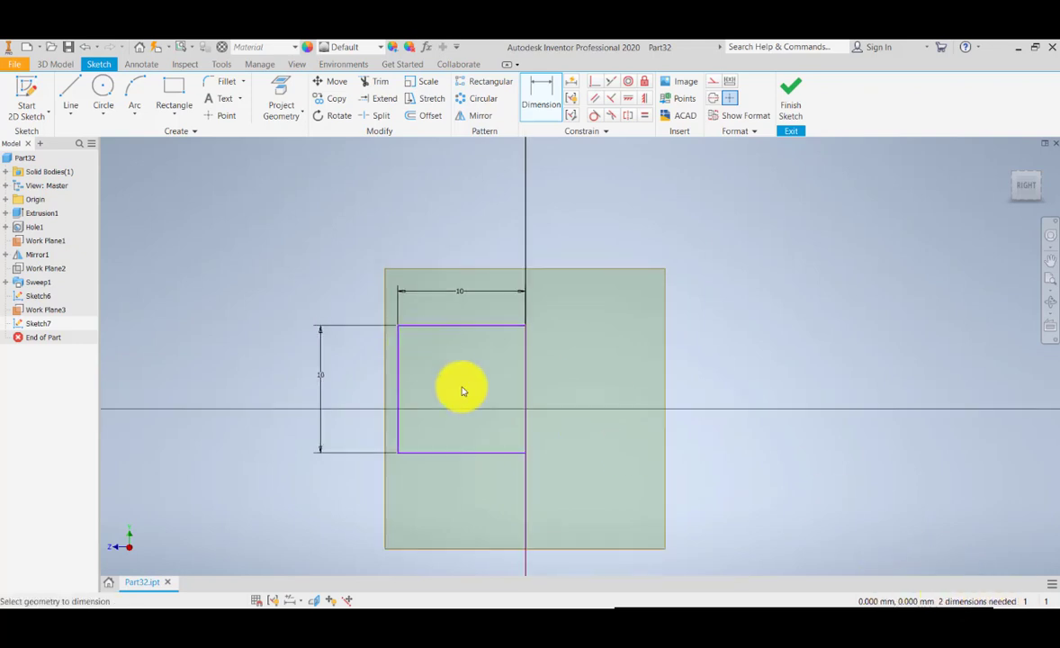
middle_click_drag(512, 419, 515, 378)
middle_click_drag(558, 336, 542, 345)
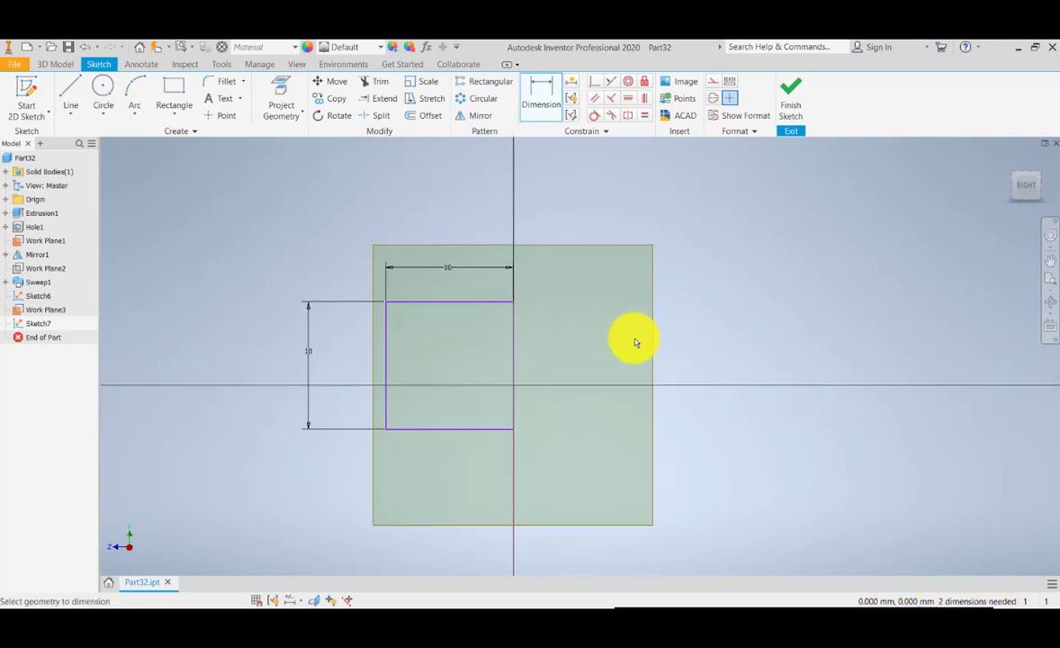
- Finish the sketch and set up a sweep of the square profile along the arc with Fixed orientation instead of a solid toolbody
left_click(788, 107)
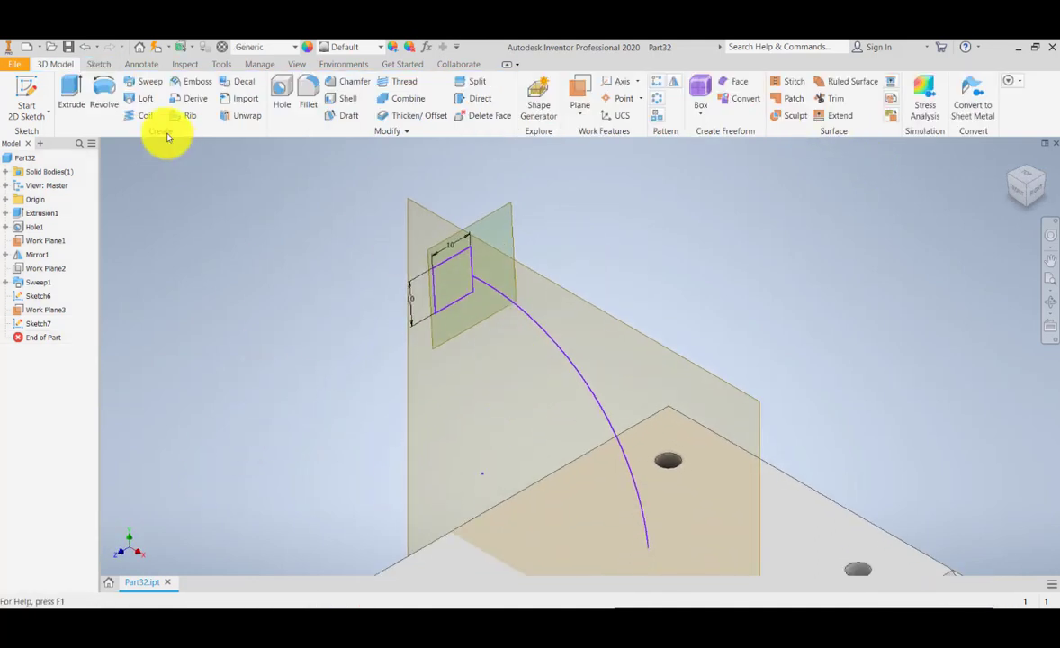
left_click(146, 82)
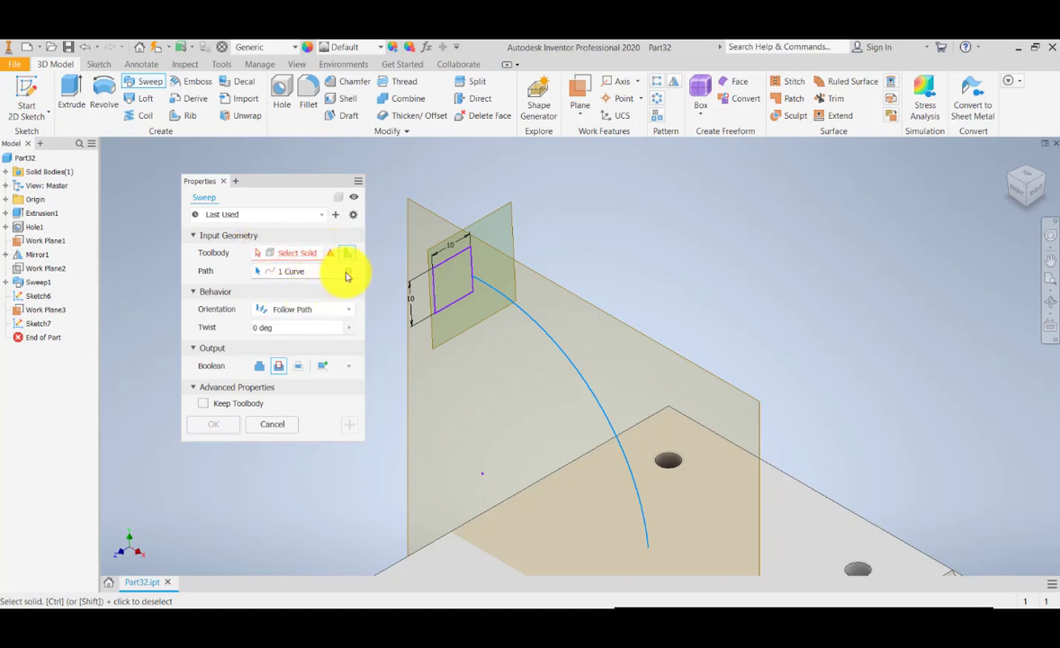
left_click(338, 312)
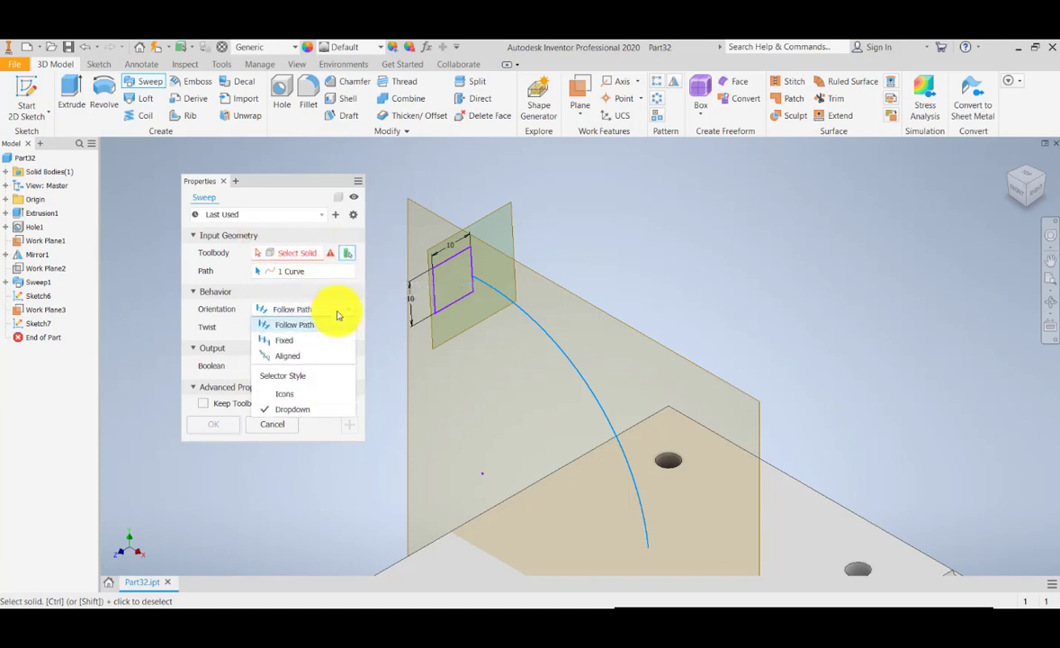
left_click(285, 340)
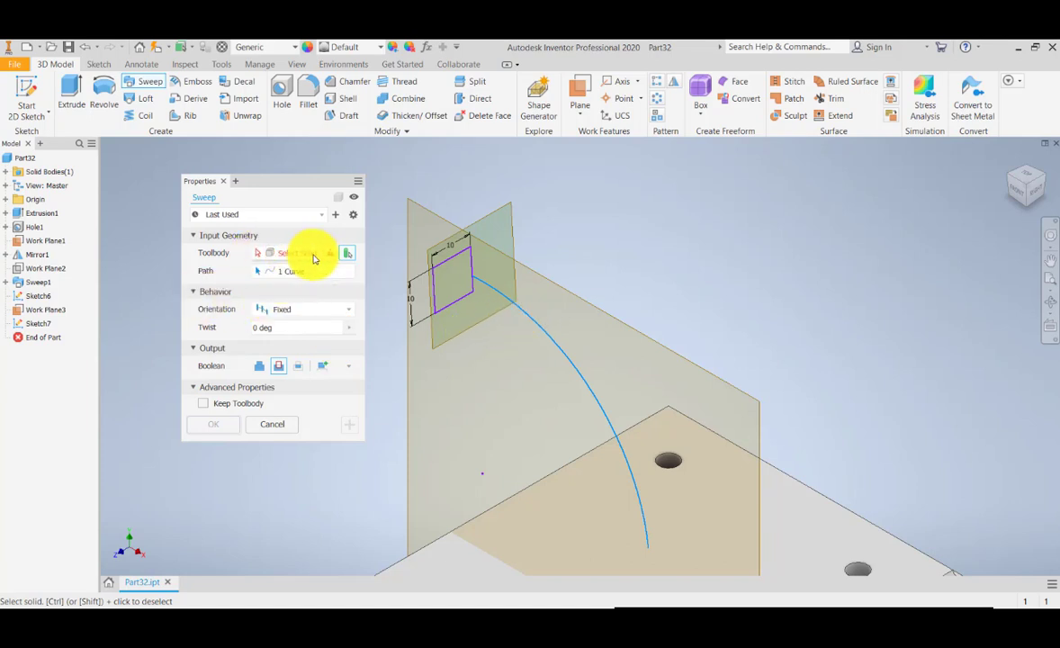
left_click(348, 254)
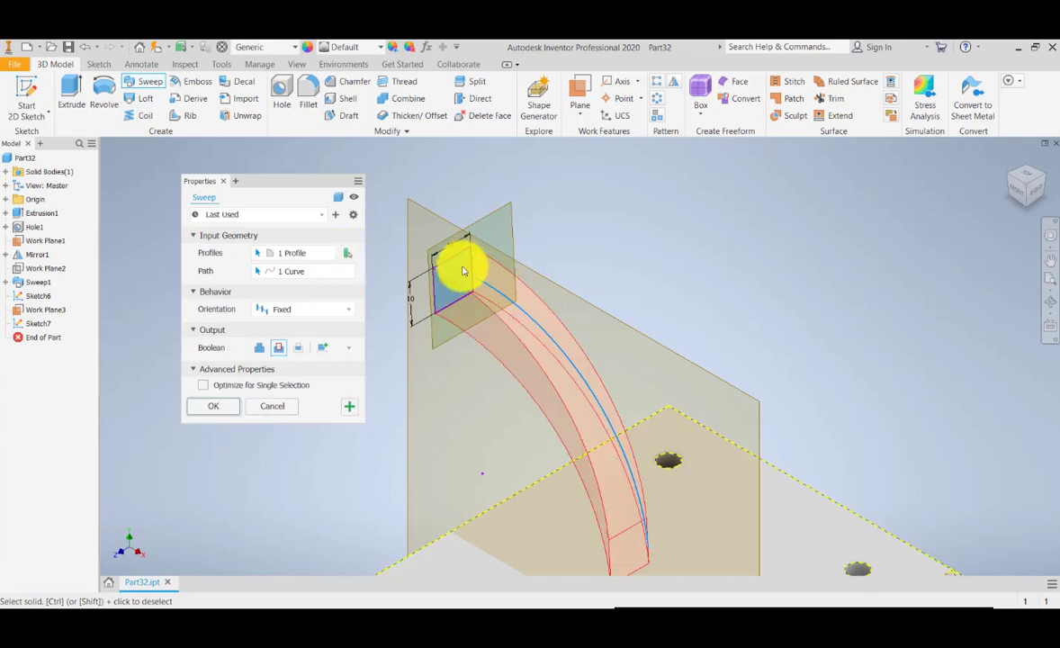
- Examine the Fixed-orientation sweep preview along the arc, including its shape in the front view
scroll(450, 367, "down", 5)
scroll(448, 372, "up", 8)
scroll(459, 374, "down", 5)
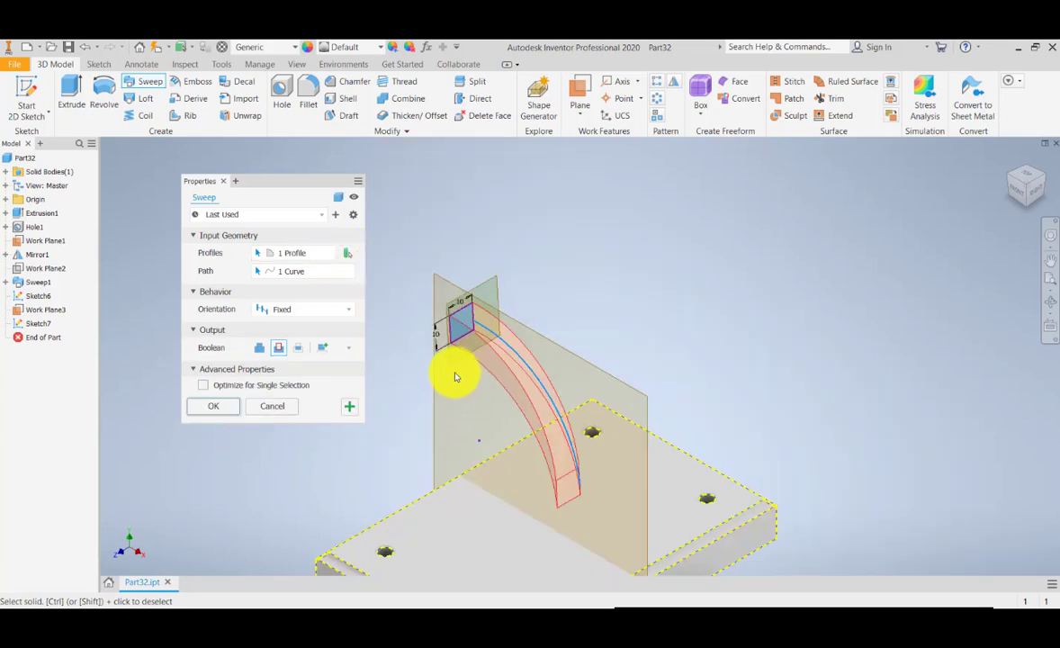
scroll(520, 331, "down", 3)
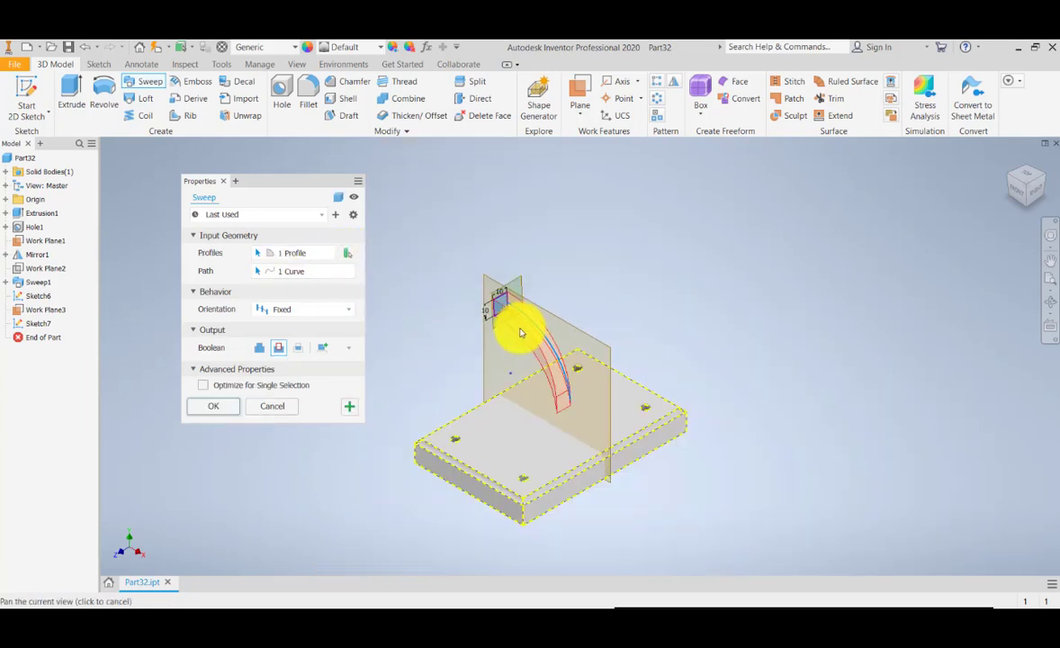
scroll(521, 360, "up", 8)
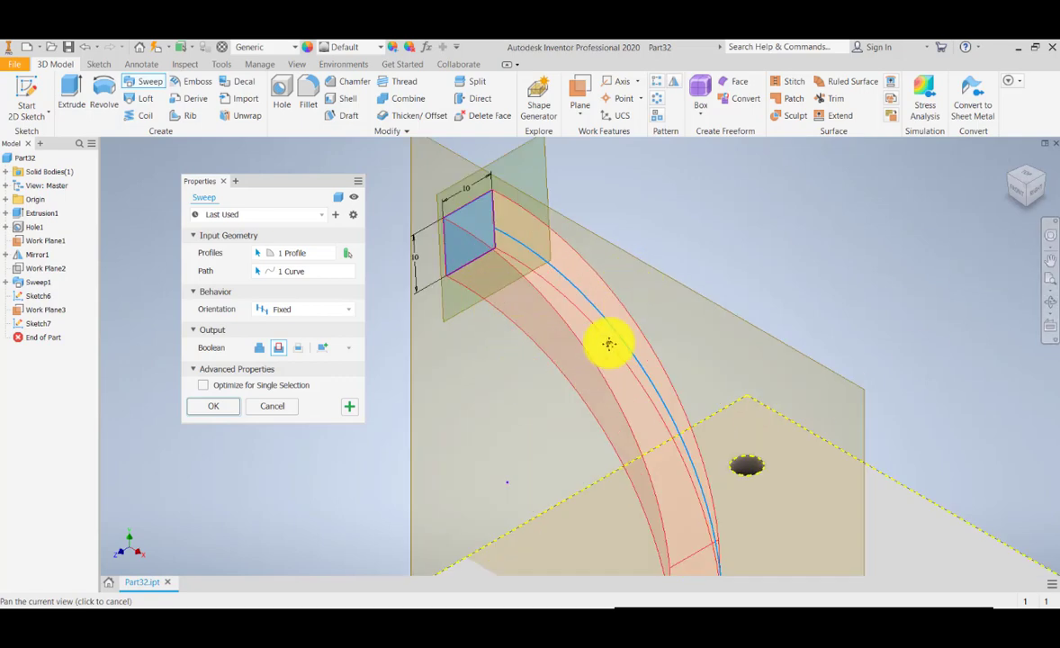
left_click_drag(611, 345, 625, 307)
left_click(1015, 194)
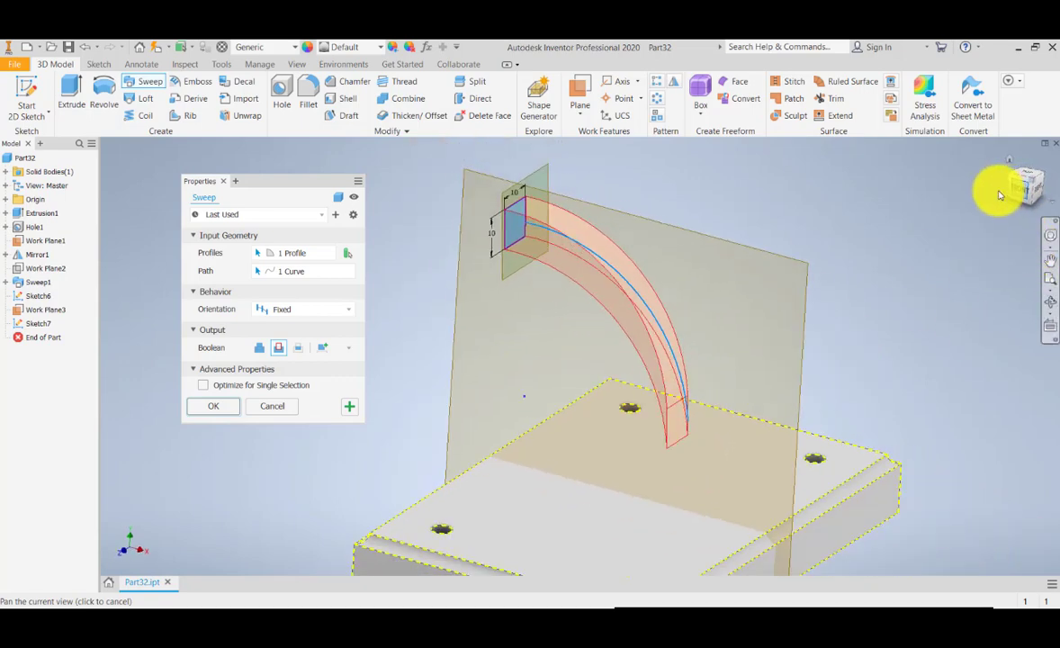
scroll(479, 245, "up", 5)
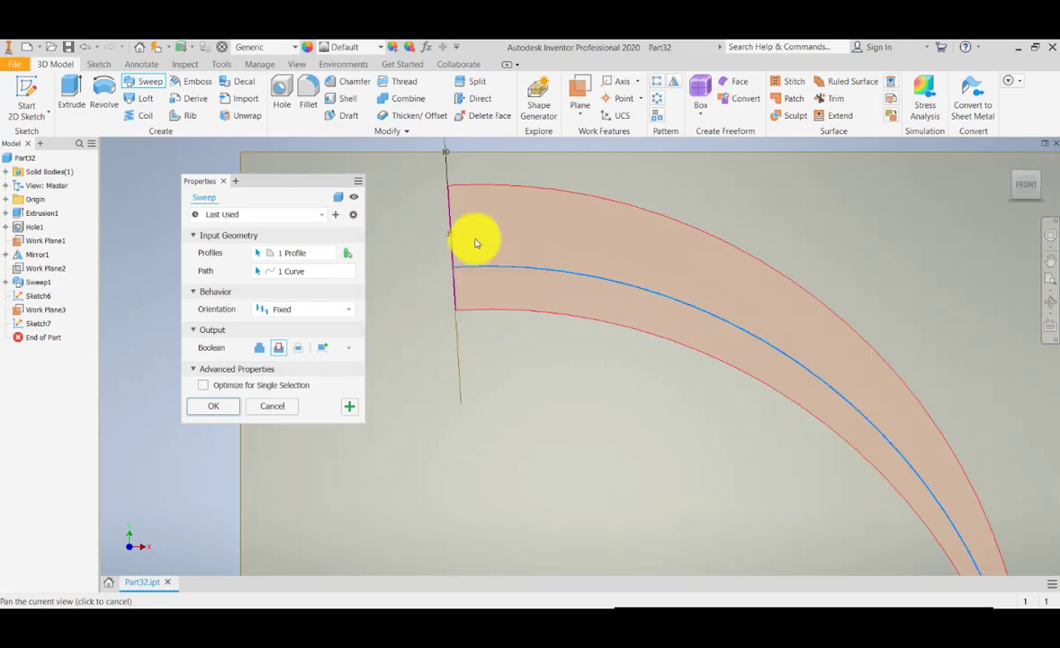
scroll(465, 267, "down", 5)
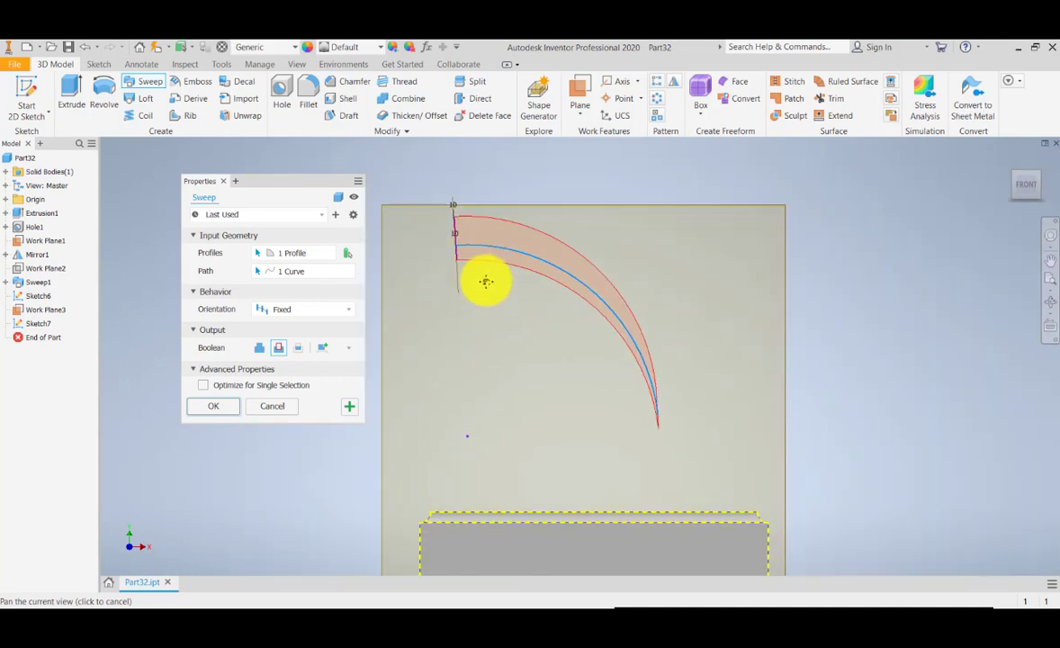
left_click_drag(486, 282, 481, 284)
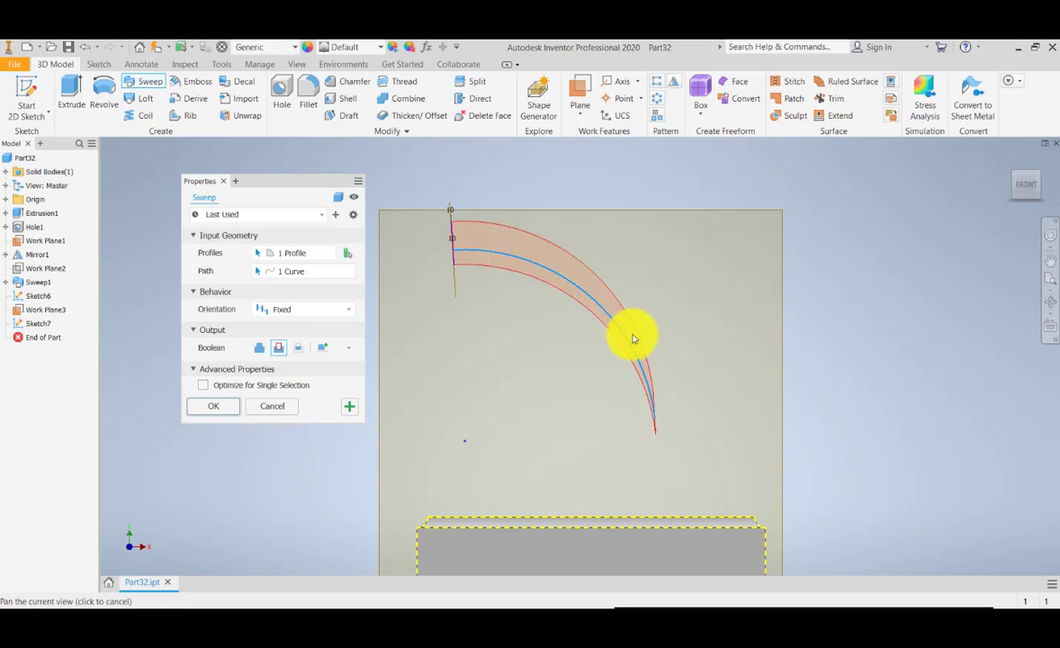
- Compare the sweep preview between Follow Path and Fixed orientation
left_click(351, 309)
left_click(320, 324)
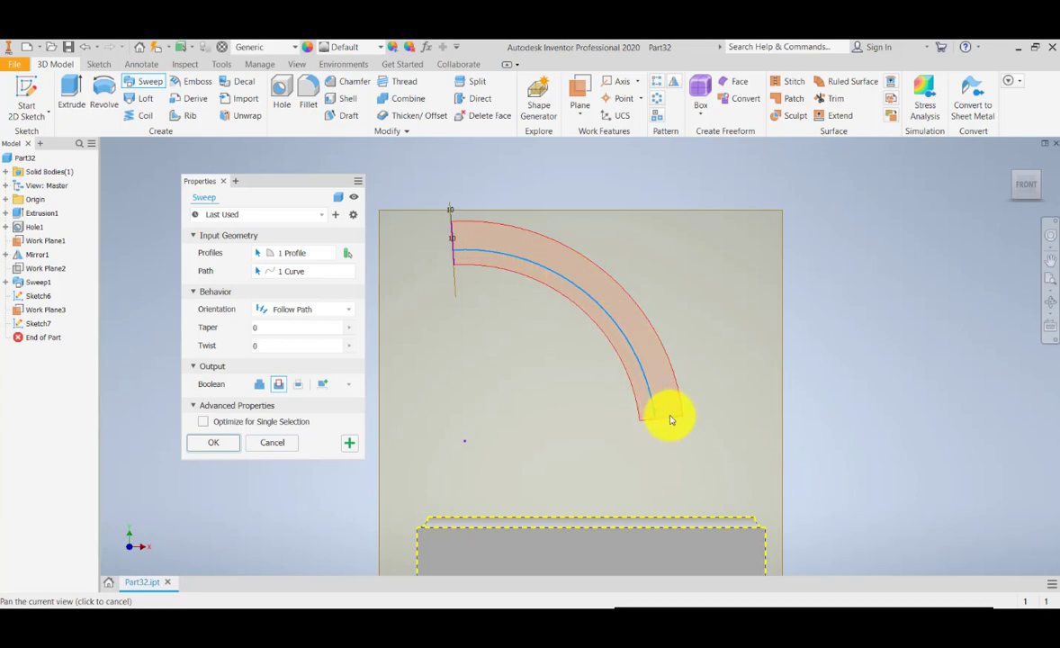
left_click(352, 312)
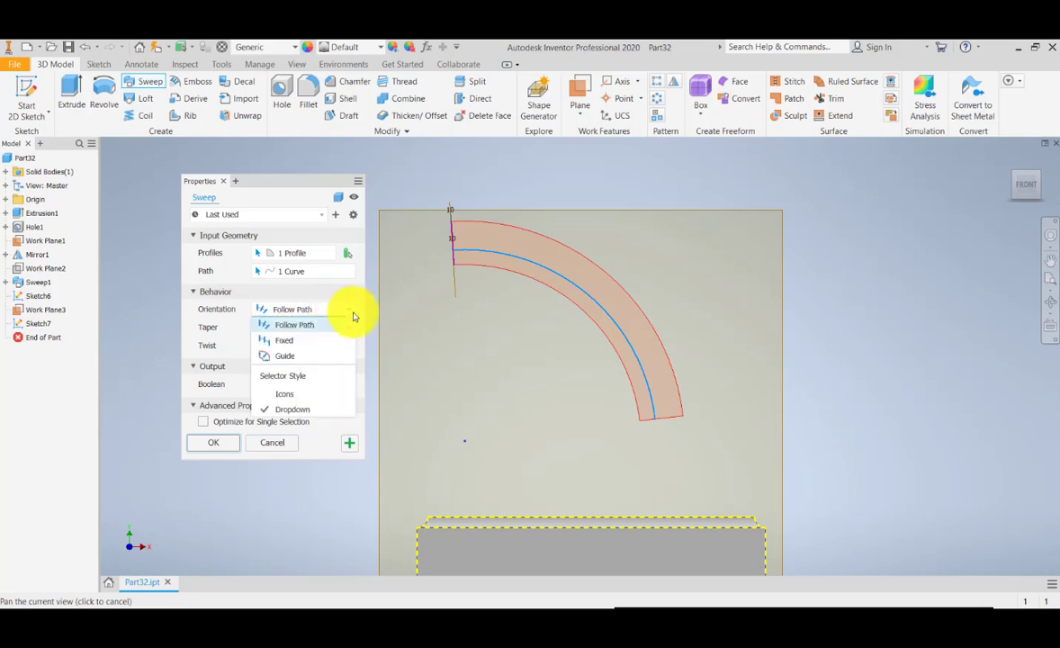
left_click(284, 340)
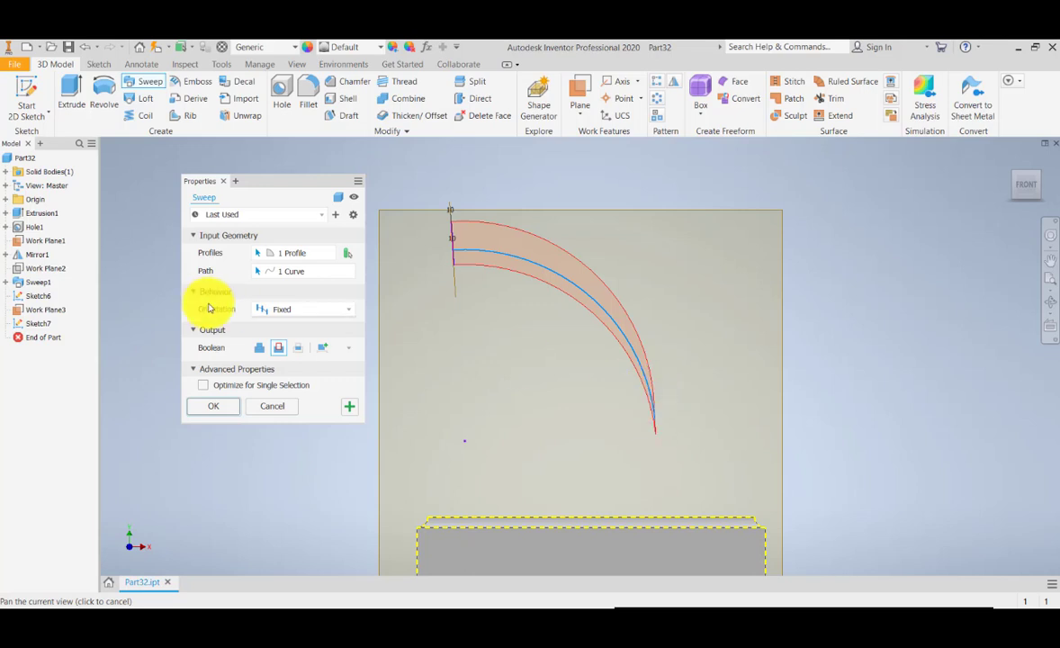
left_click(341, 312)
left_click(309, 325)
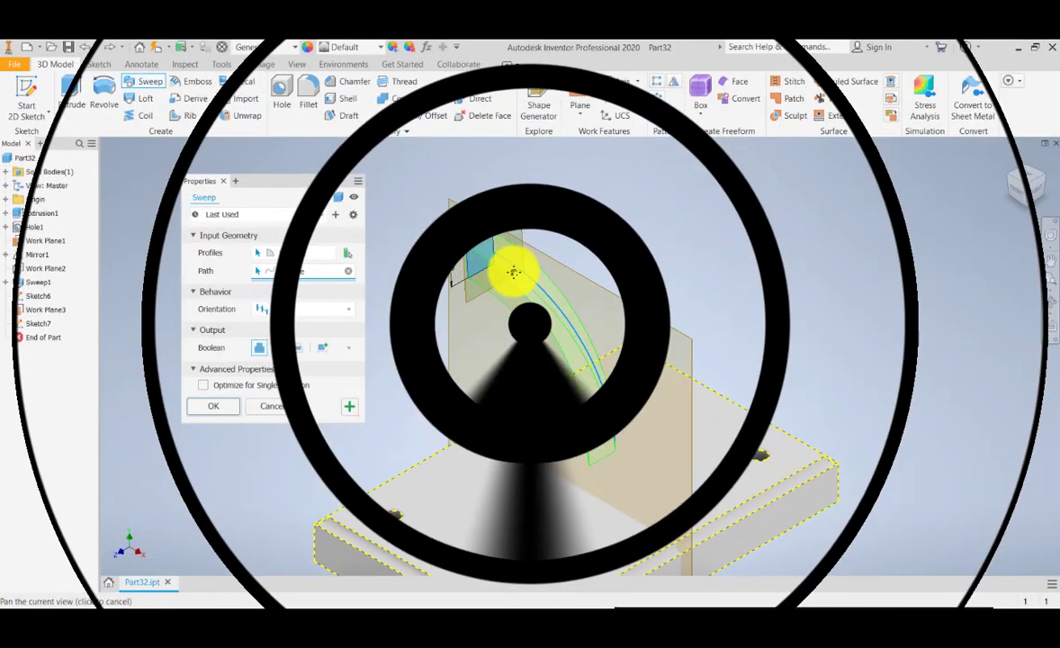
- Try the Cut output for the sweep, switch it to Join and create the sweep with Fixed orientation
left_click(279, 349)
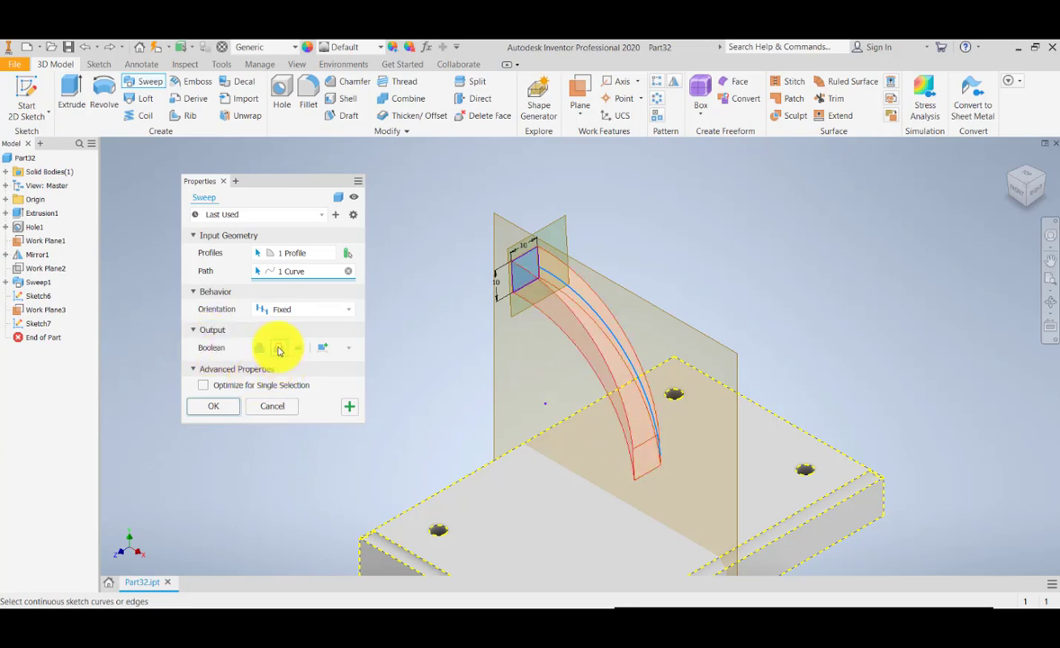
middle_click_drag(520, 432, 506, 388)
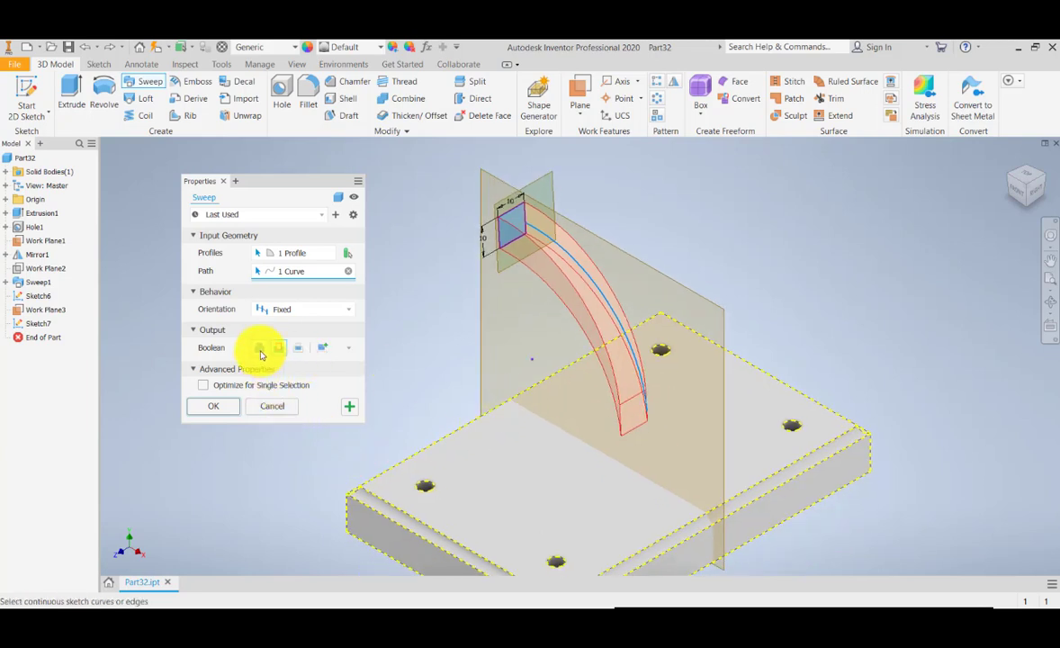
left_click(259, 348)
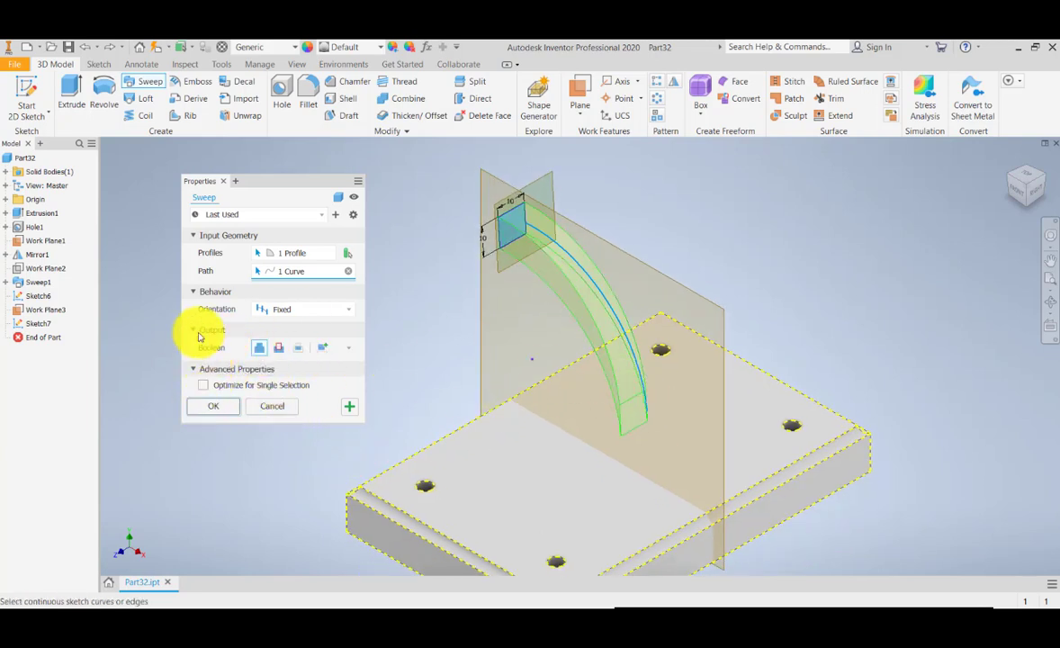
left_click(211, 407)
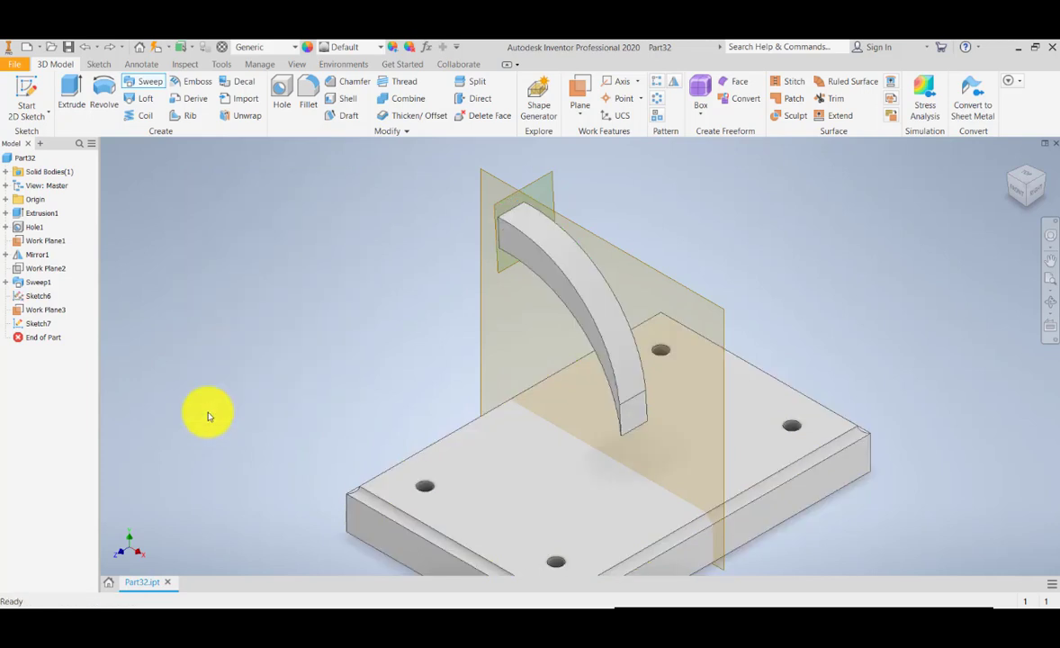
- Inspect the curved arm from the front and change its sweep orientation to Follow Path
left_click(1015, 200)
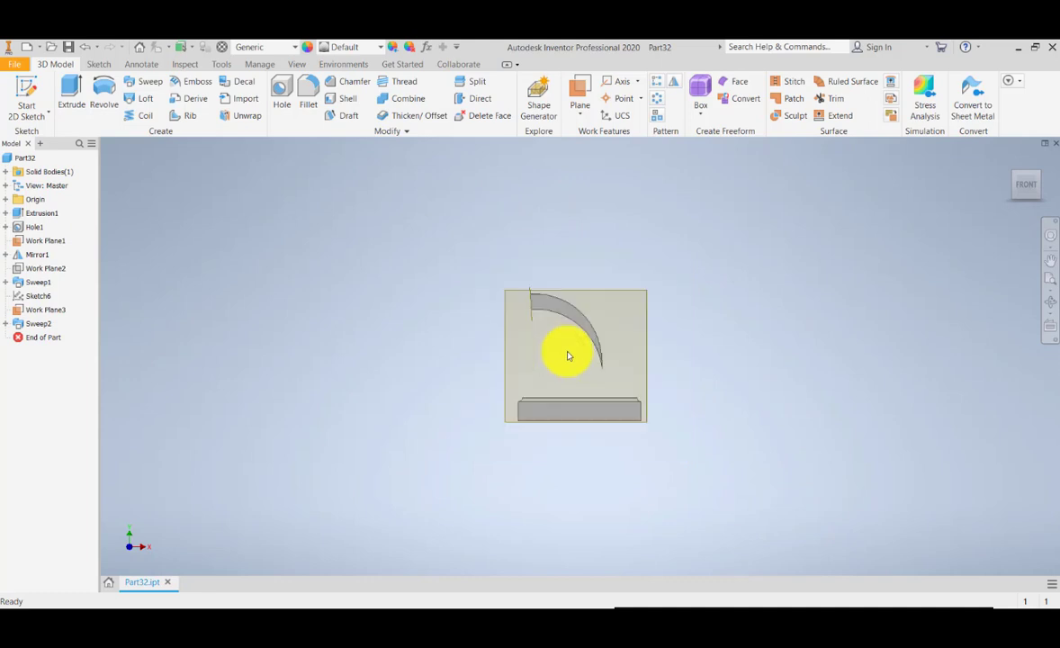
scroll(567, 356, "up", 5)
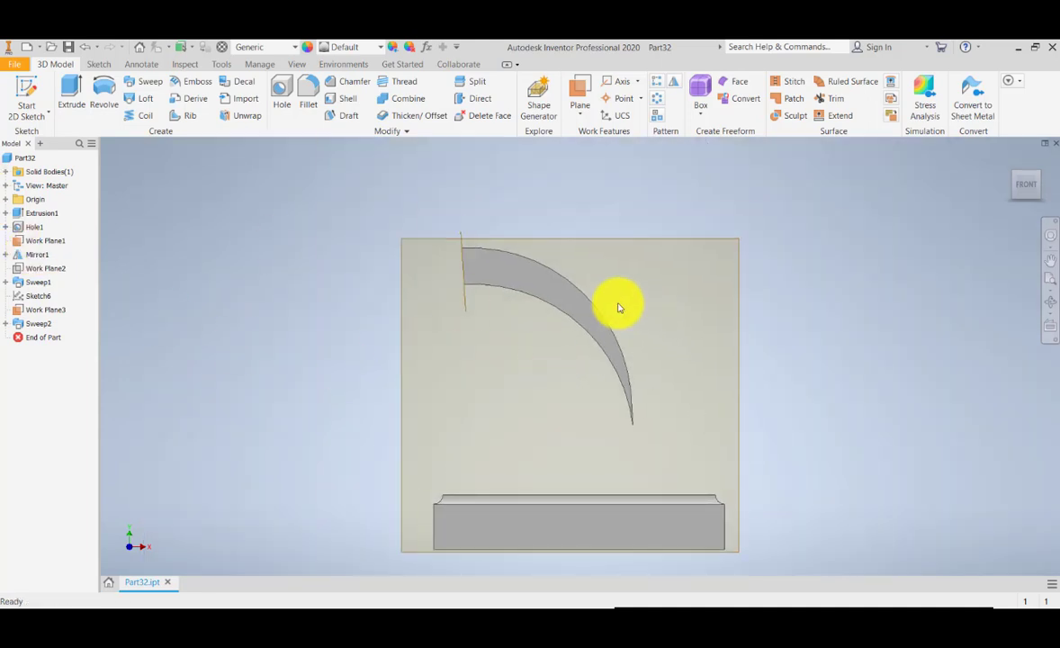
left_click(576, 301)
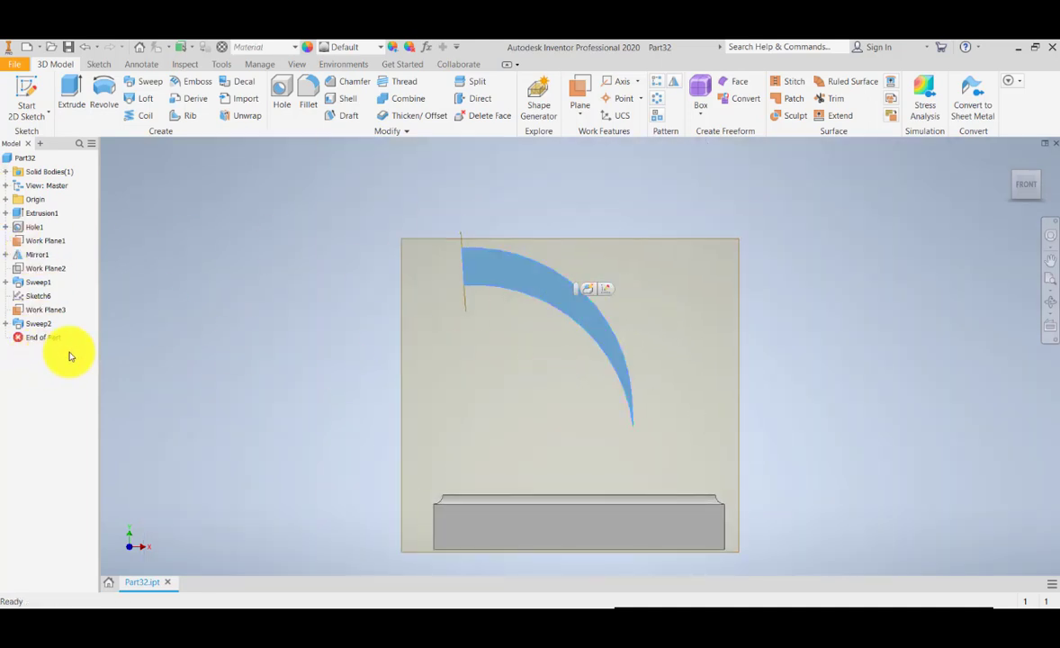
double_click(40, 323)
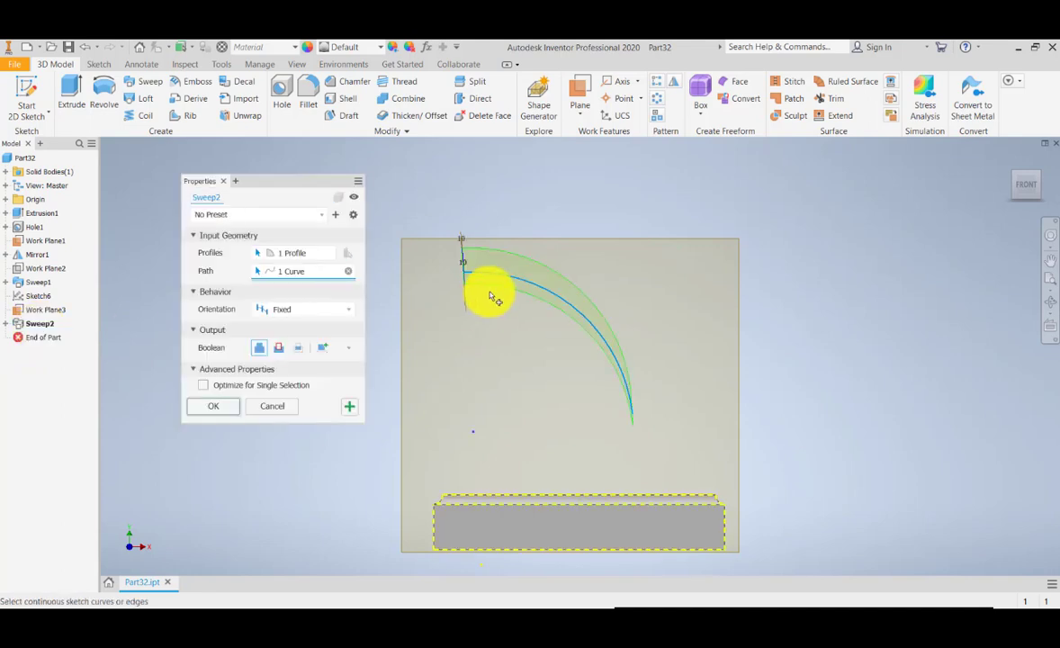
left_click(348, 309)
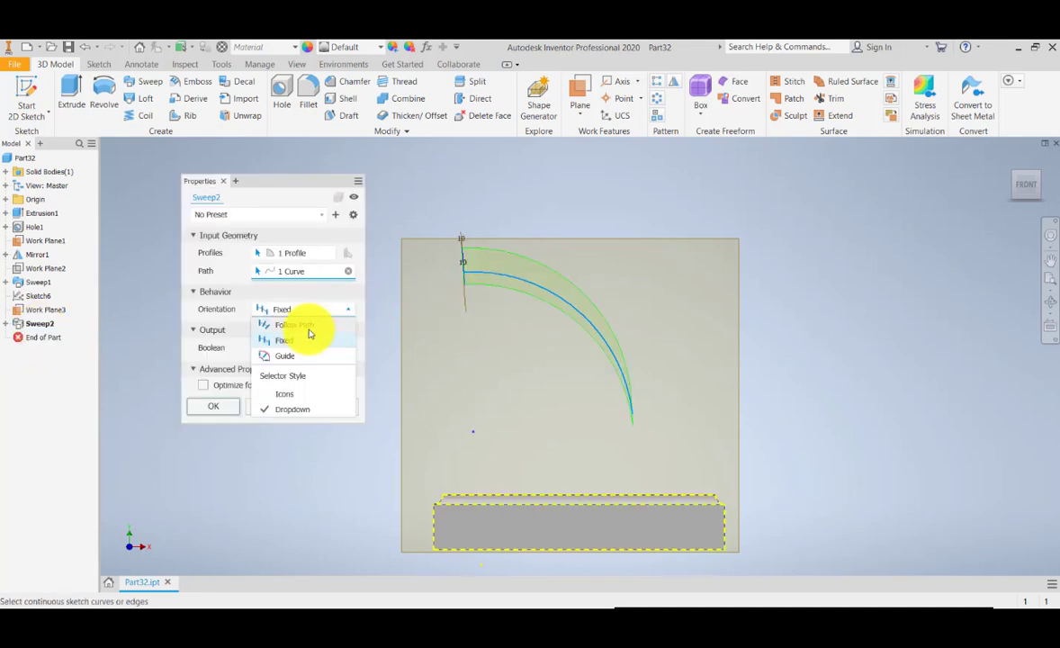
left_click(304, 325)
left_click(215, 443)
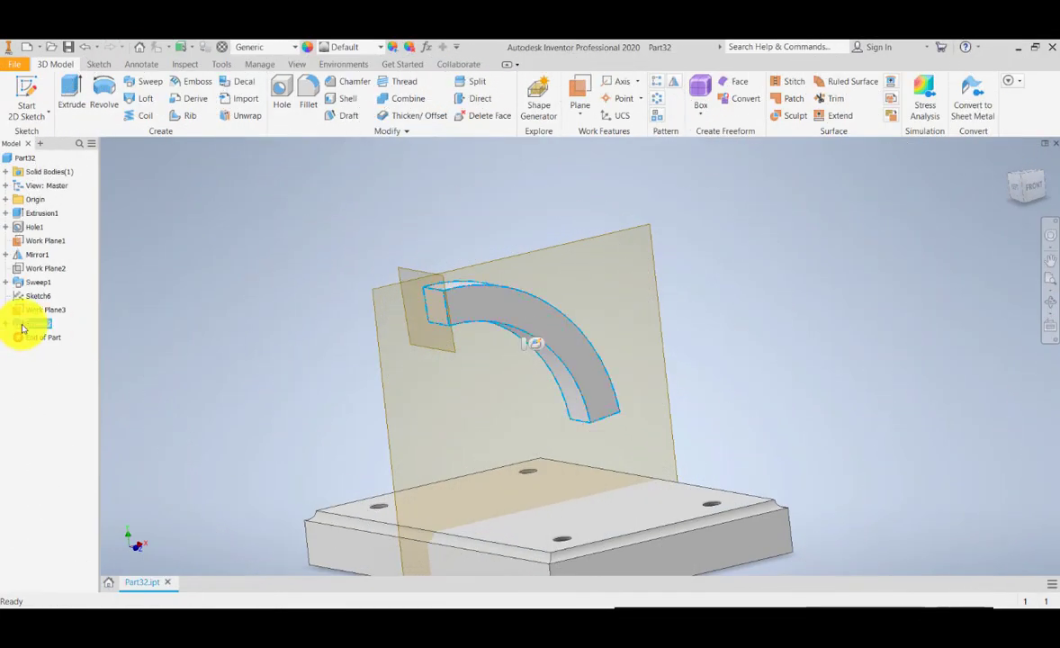
- Edit the curved arm's sweep to apply a 20 degree taper and inspect the flared solid
double_click(21, 325)
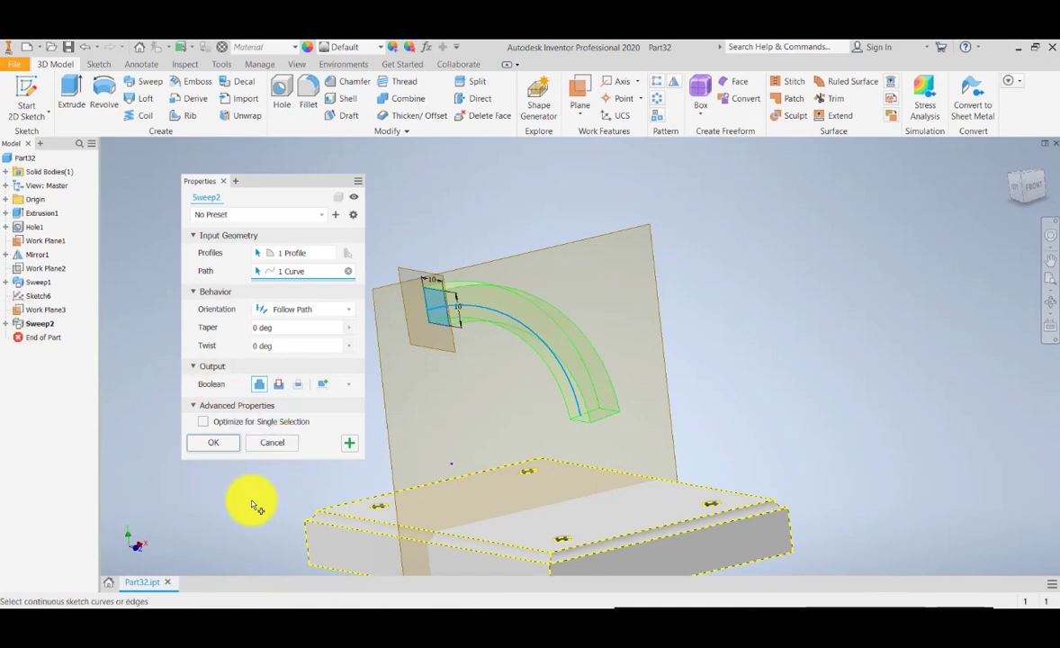
middle_click_drag(253, 504, 247, 478)
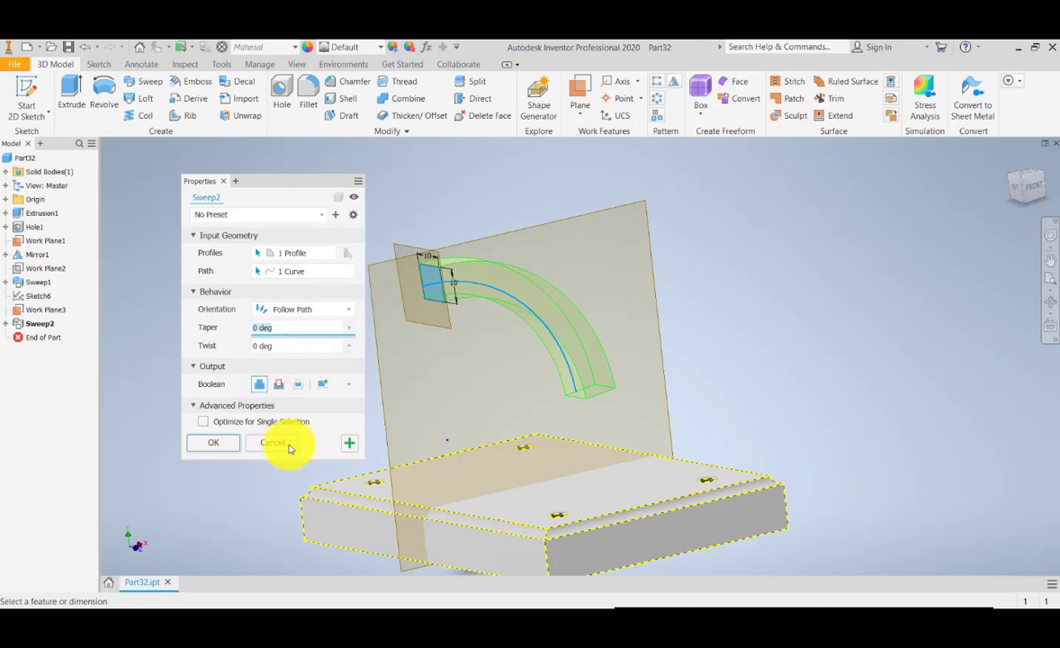
type("0")
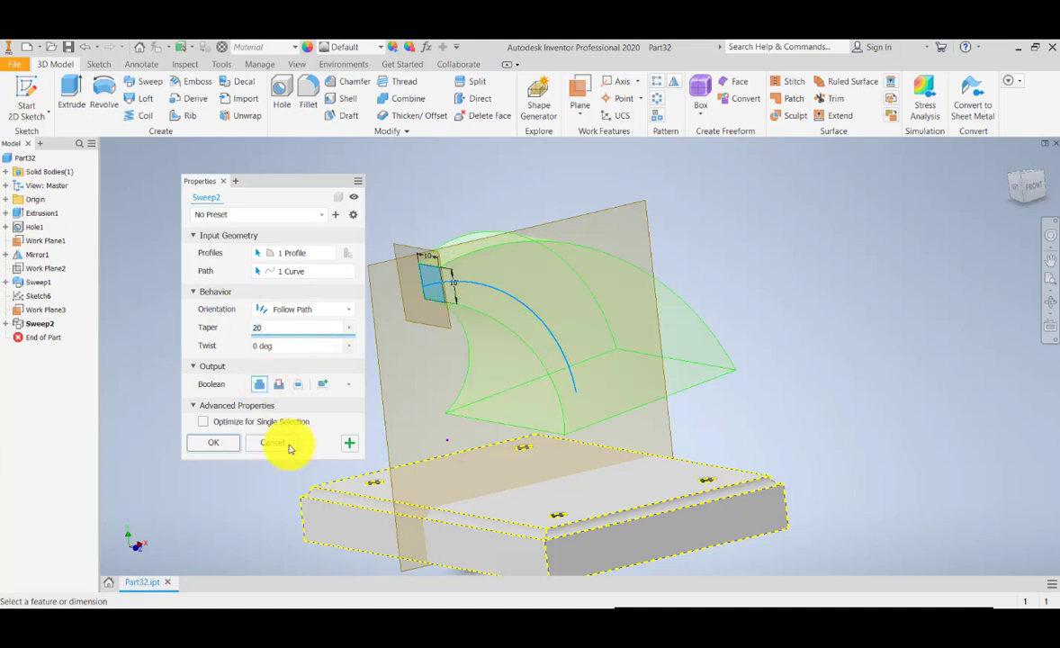
left_click(216, 444)
middle_click_drag(635, 390, 613, 361)
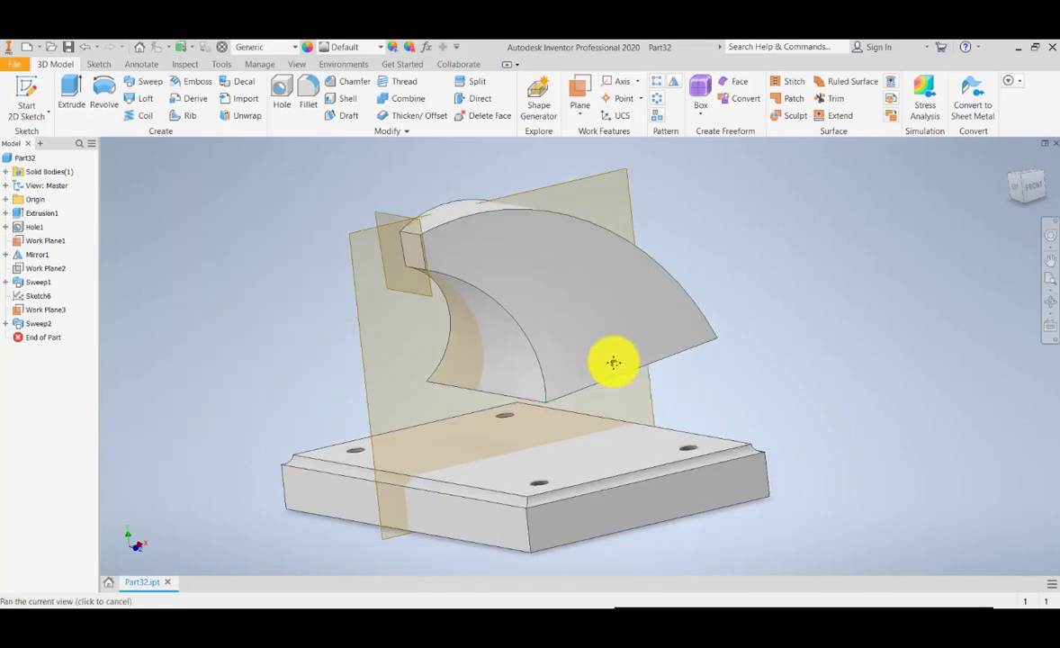
left_click(1050, 311)
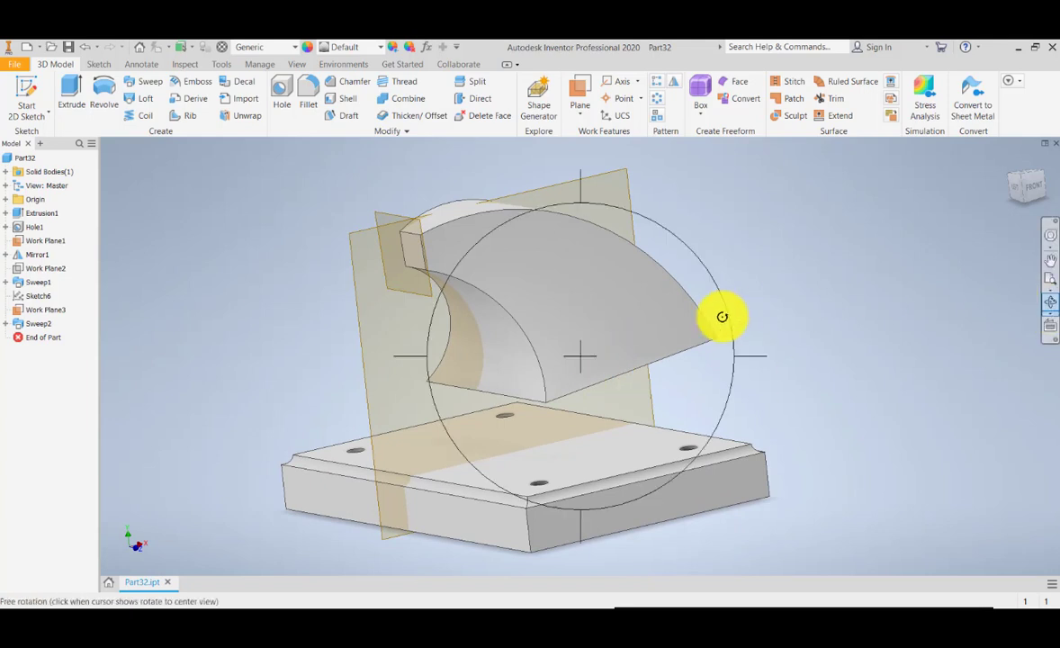
left_click_drag(473, 383, 537, 361)
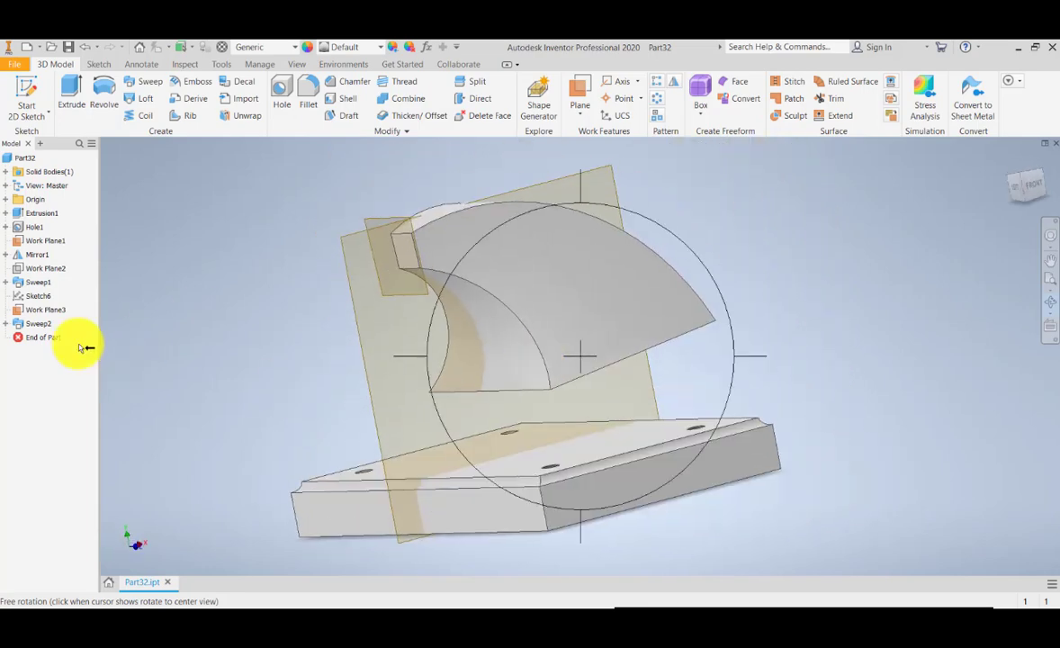
key("Escape")
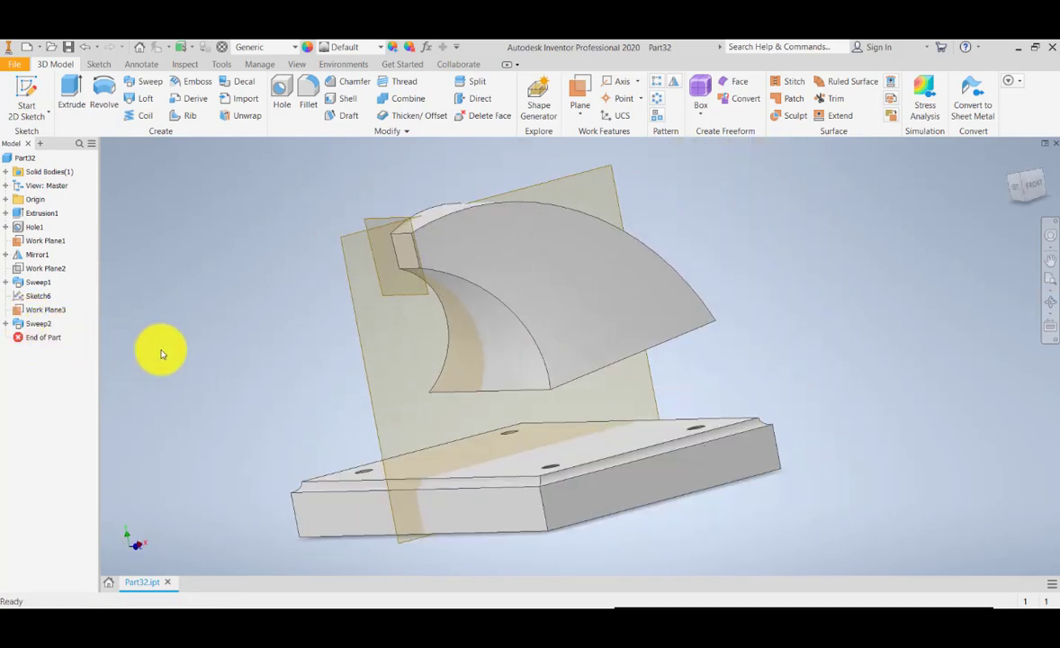
- Change the curved arm's sweep orientation to Fixed and inspect the resulting solid from above
double_click(38, 323)
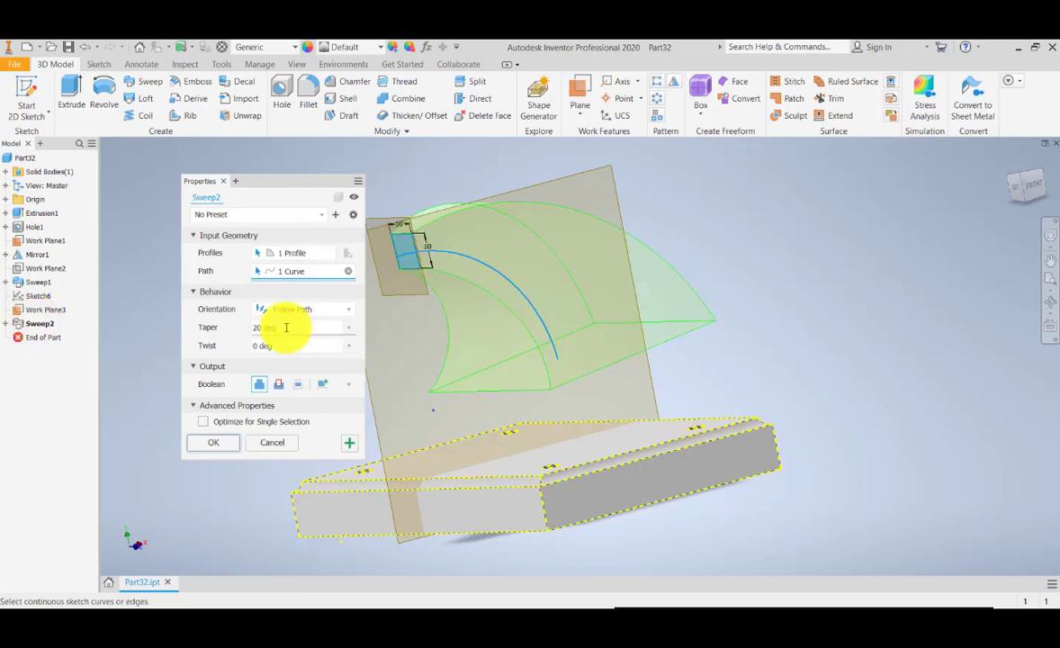
left_click(286, 328)
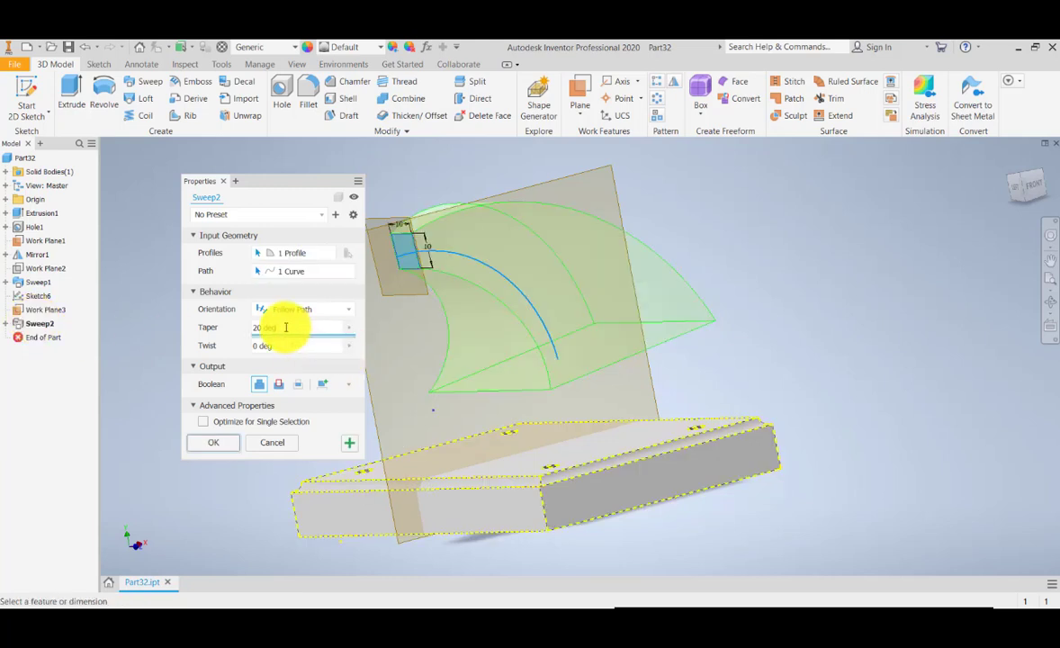
left_click(349, 309)
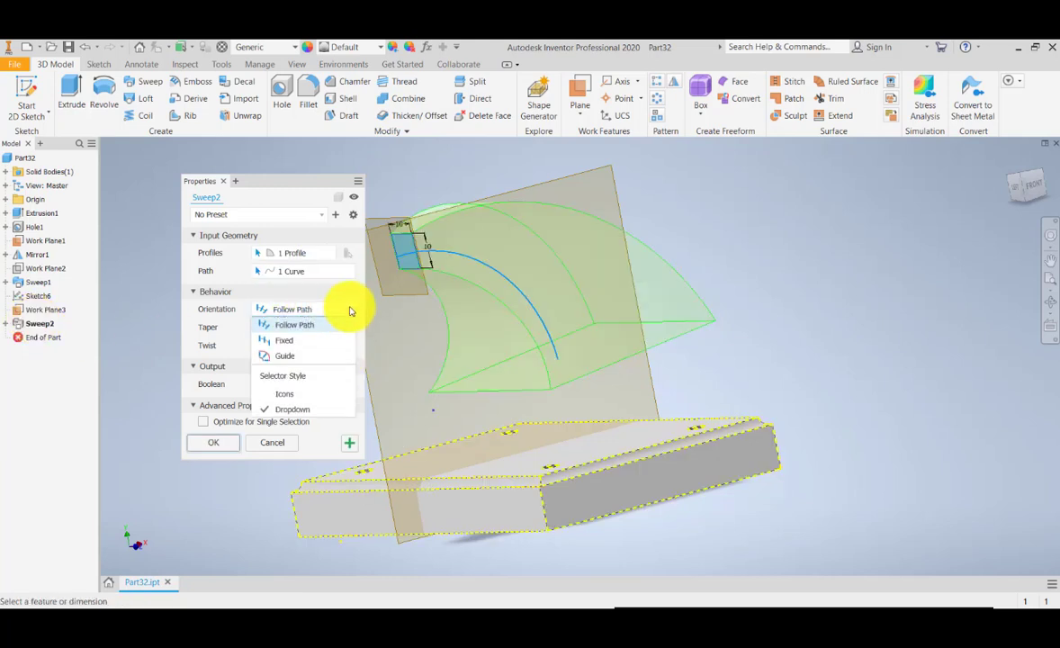
left_click(301, 342)
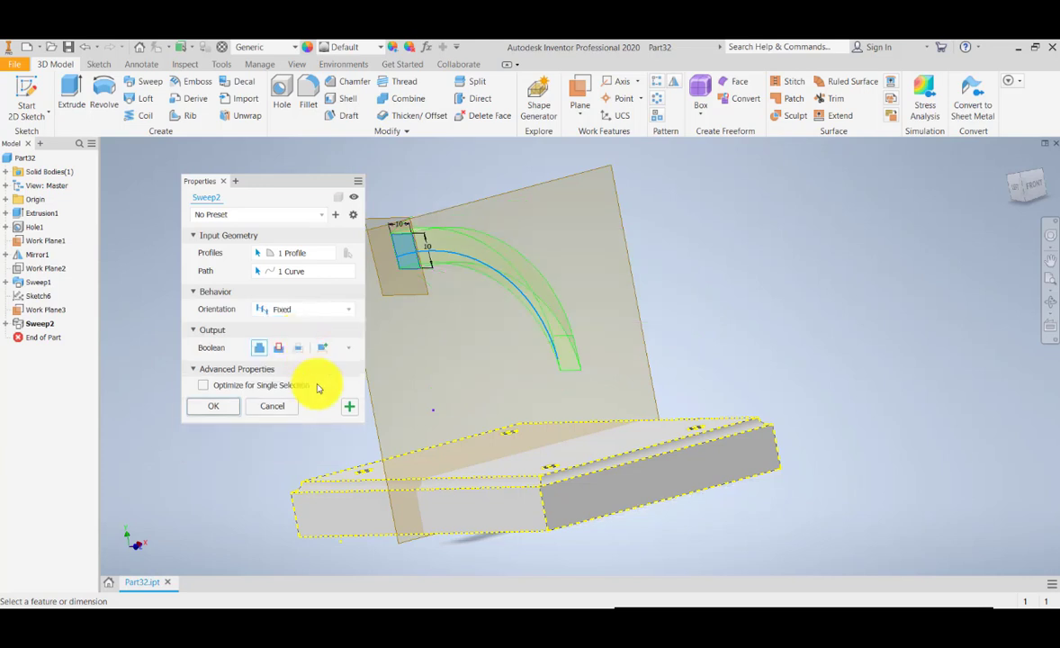
left_click(213, 407)
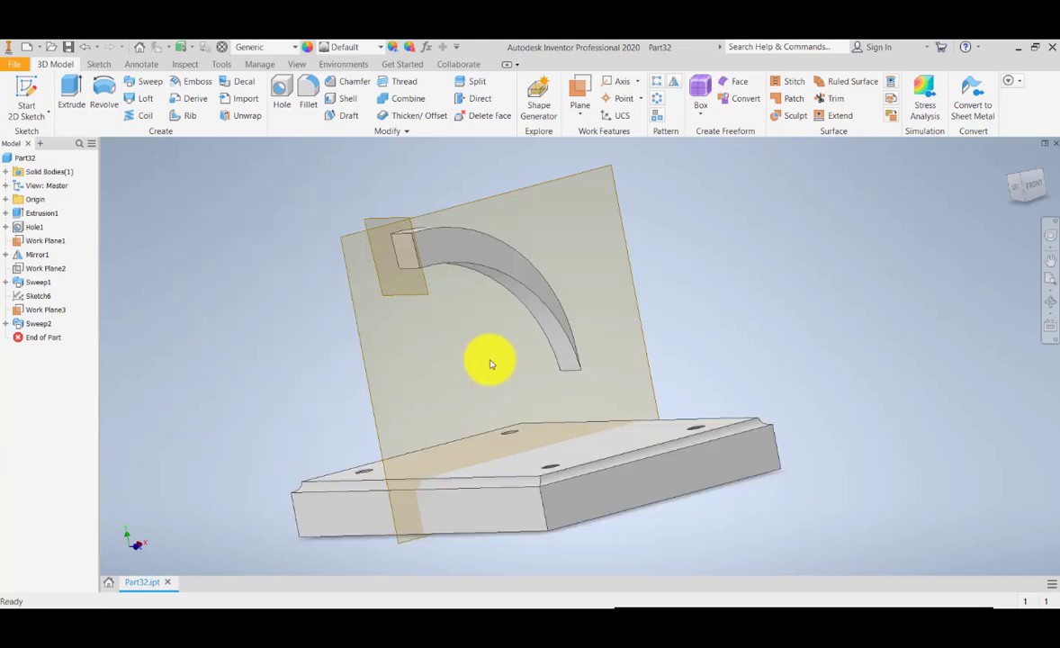
middle_click_drag(484, 366, 454, 401)
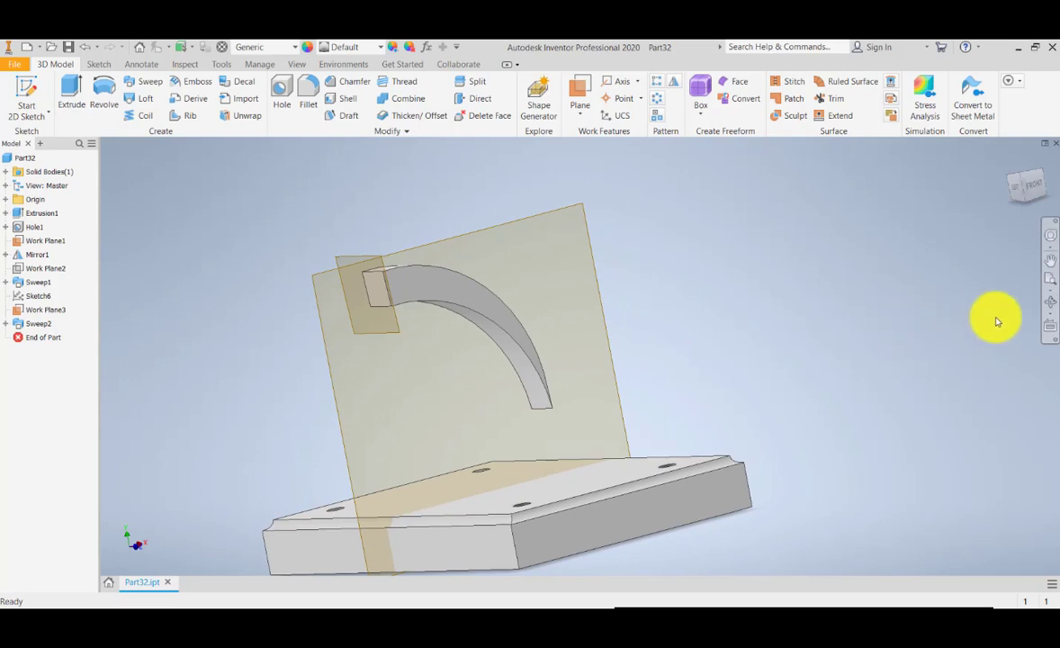
left_click(1048, 304)
left_click_drag(537, 284, 201, 312)
key("Escape")
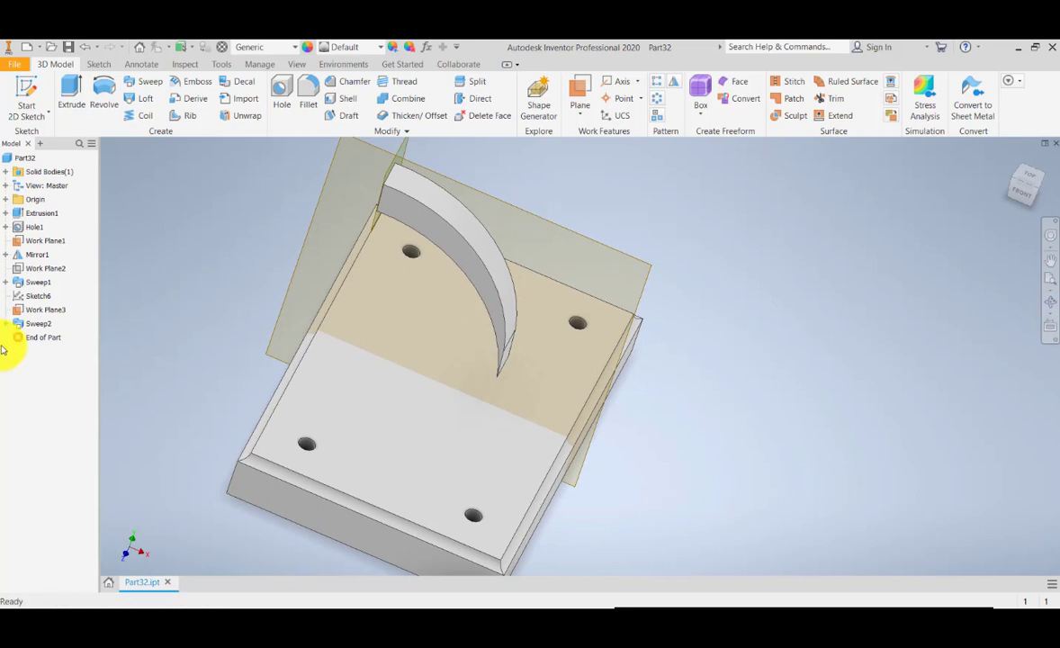
- Reopen the curved arm's sweep for editing and compare its preview between Follow Path and Fixed orientation
double_click(41, 325)
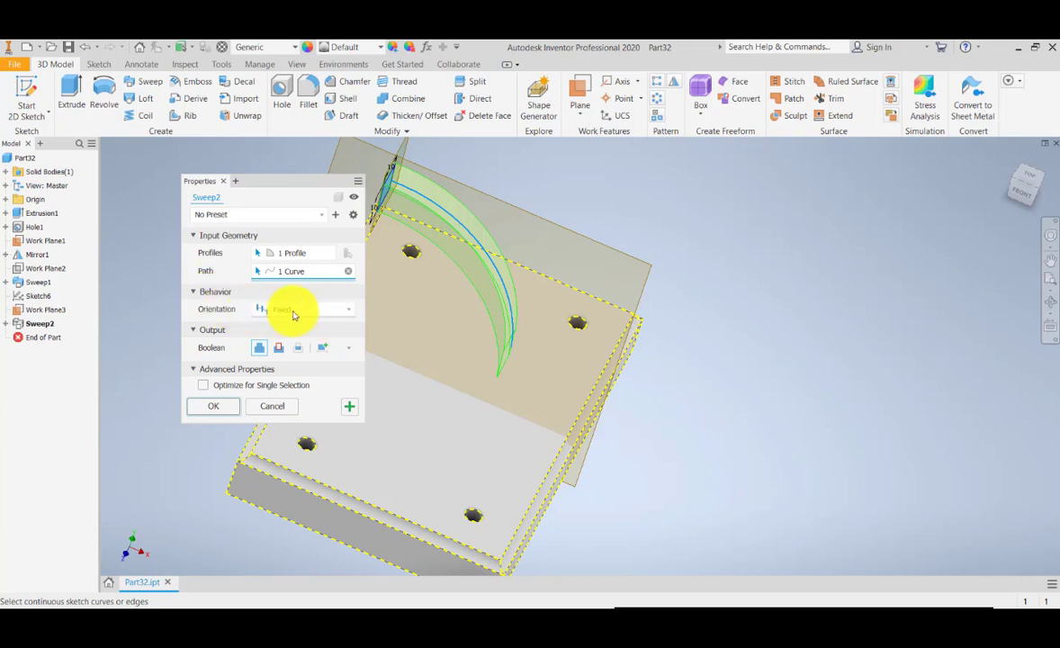
left_click(351, 310)
left_click(324, 324)
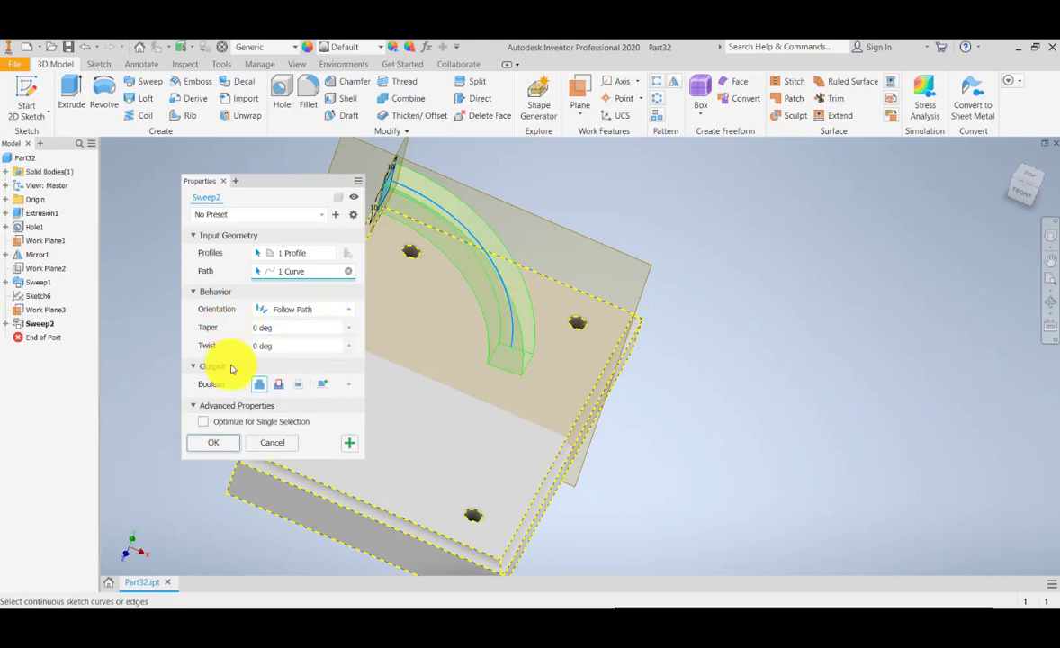
left_click(1034, 483)
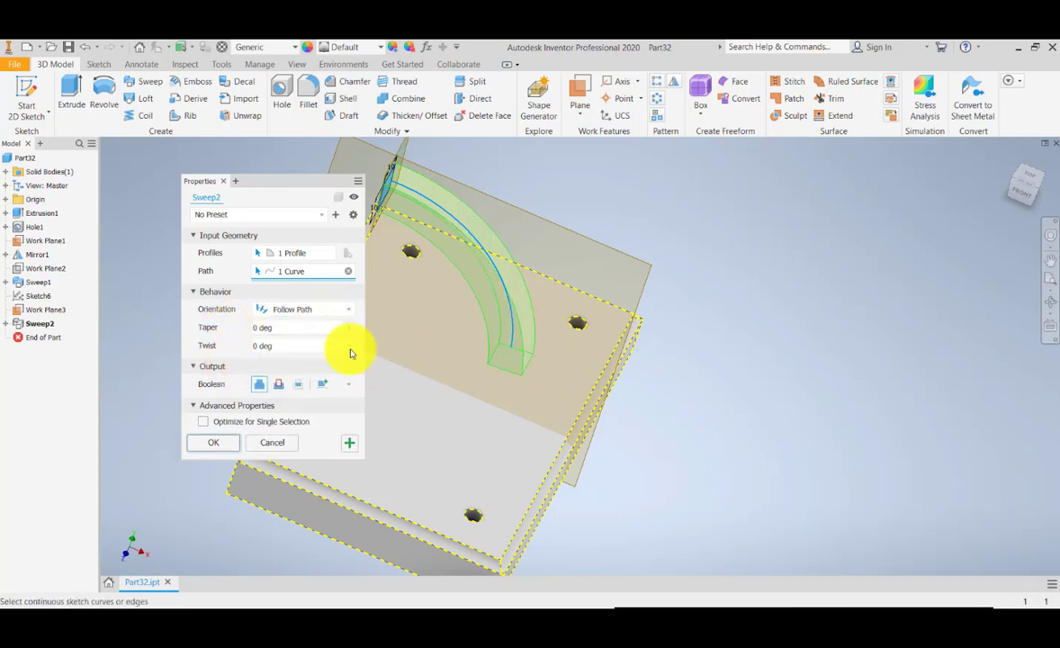
left_click(351, 310)
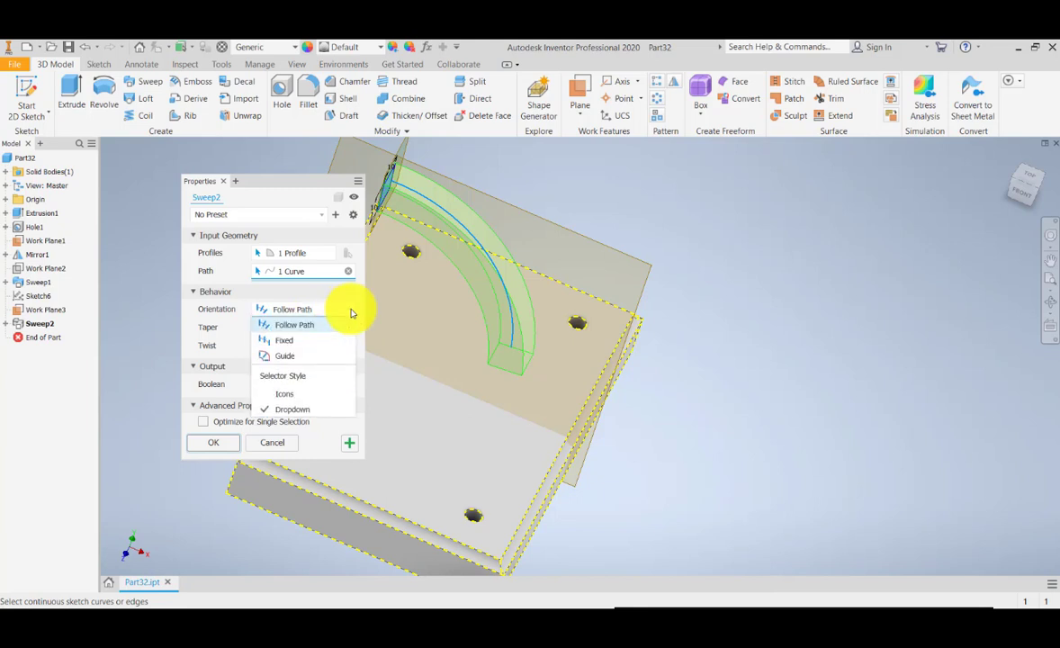
left_click(313, 341)
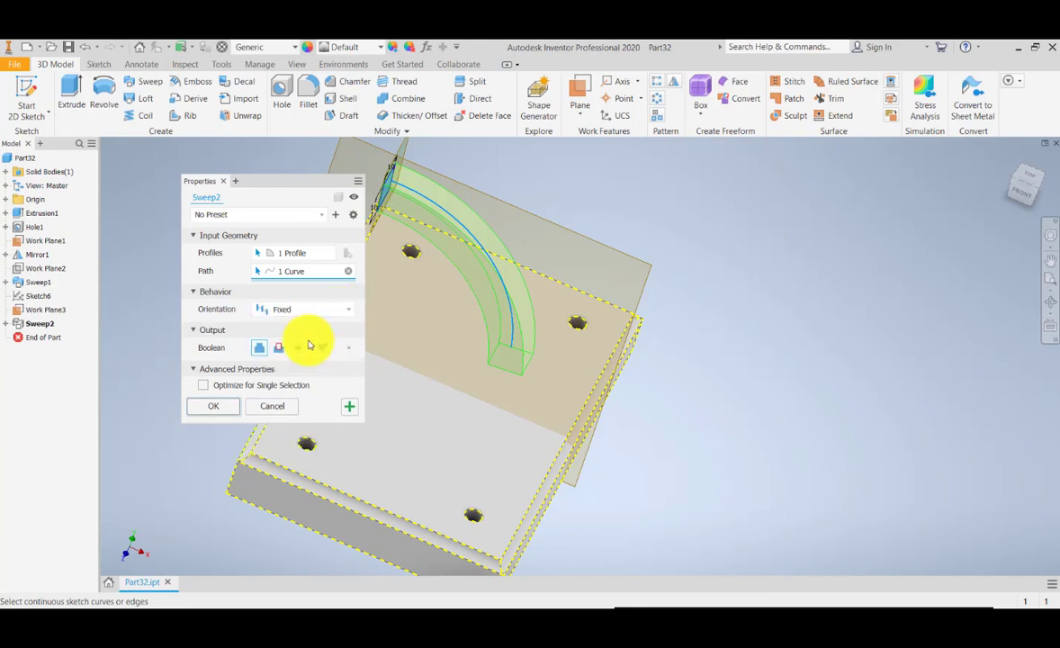
left_click(347, 311)
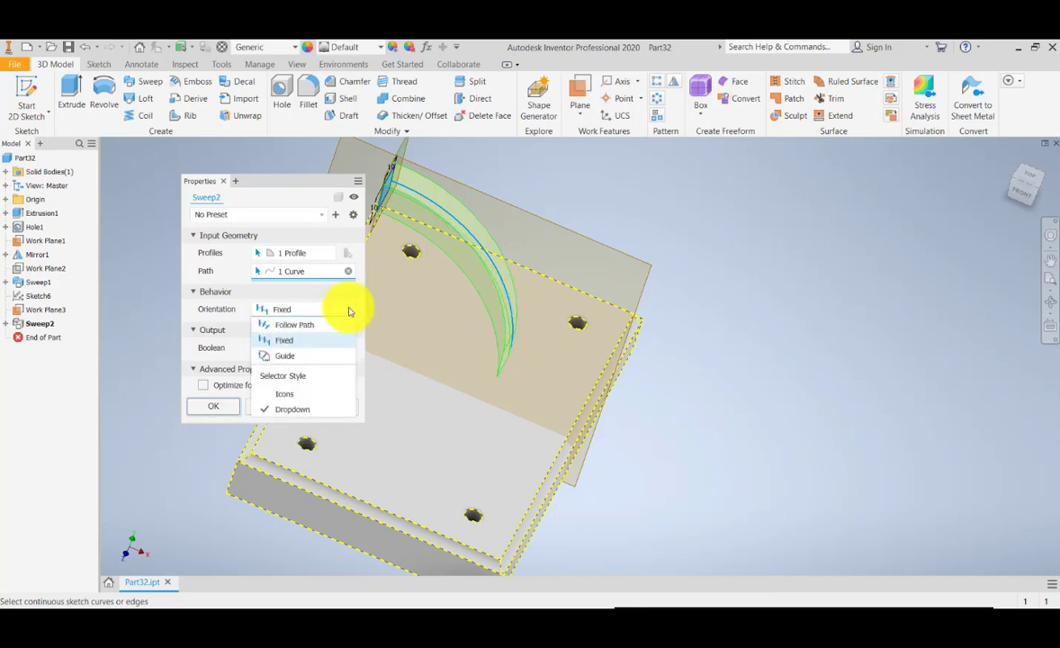
left_click(350, 312)
left_click(350, 311)
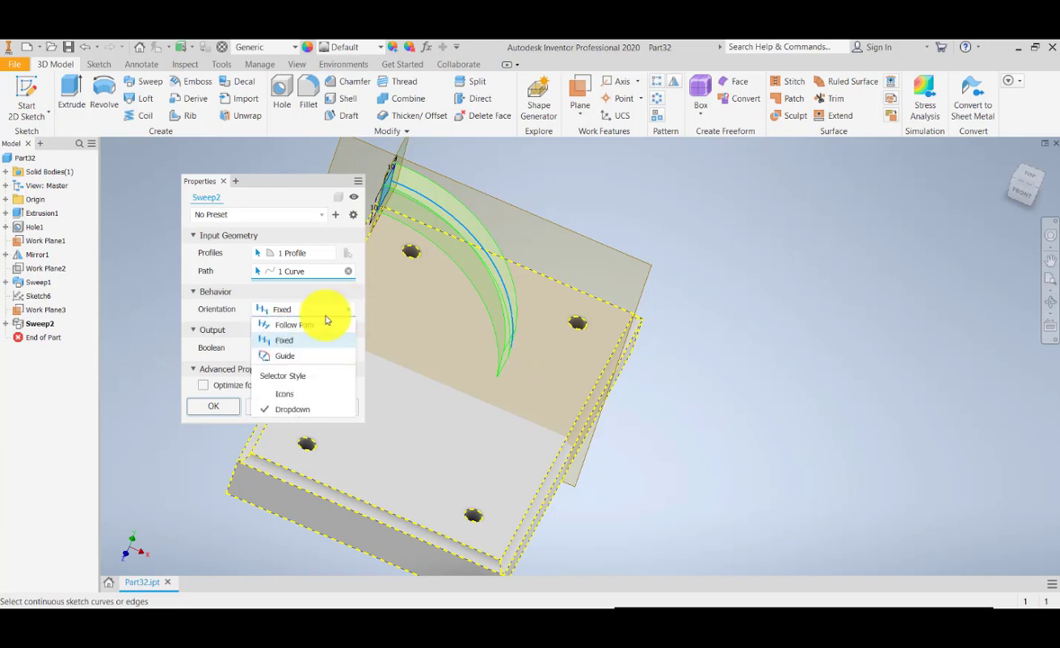
- Set the arm's sweep to Follow Path with a 10 degree taper and a 3 degree twist, and inspect it from the top
left_click(310, 325)
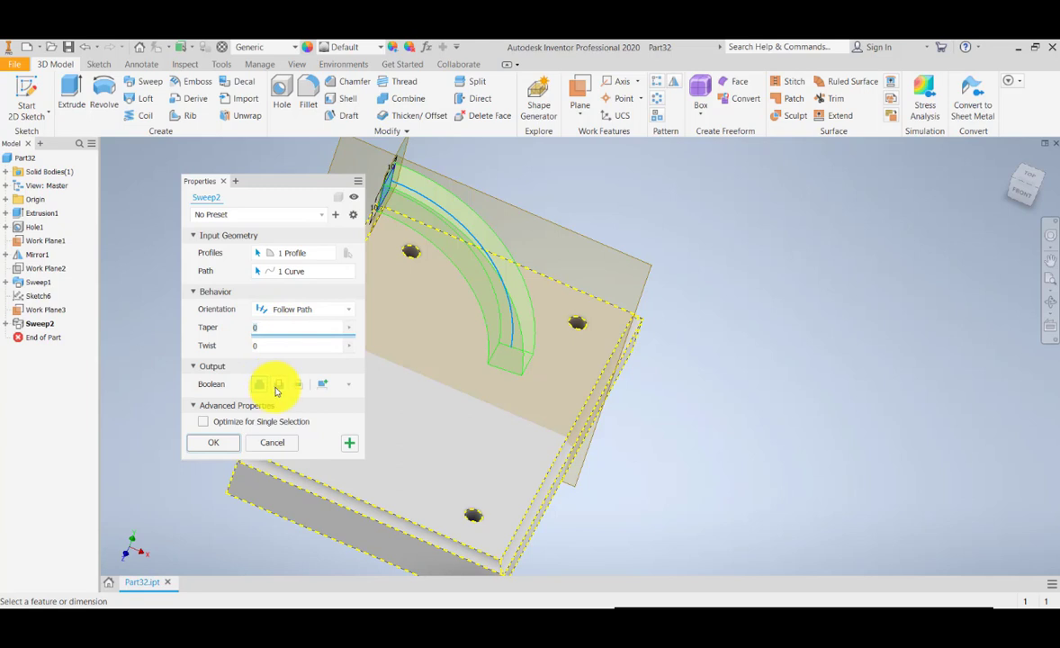
type("10")
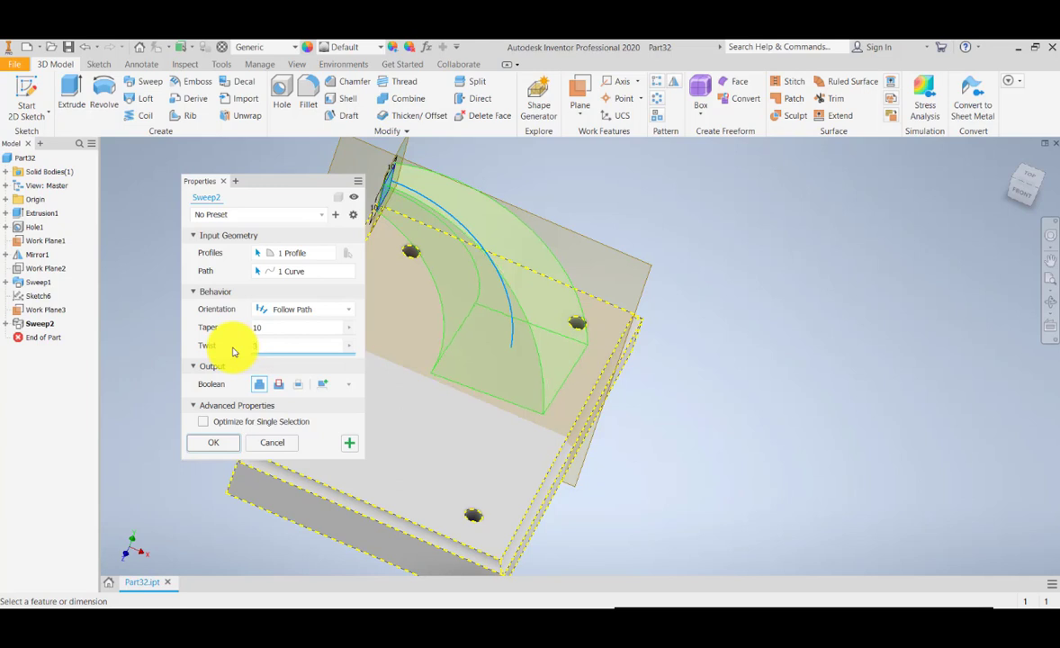
type("3")
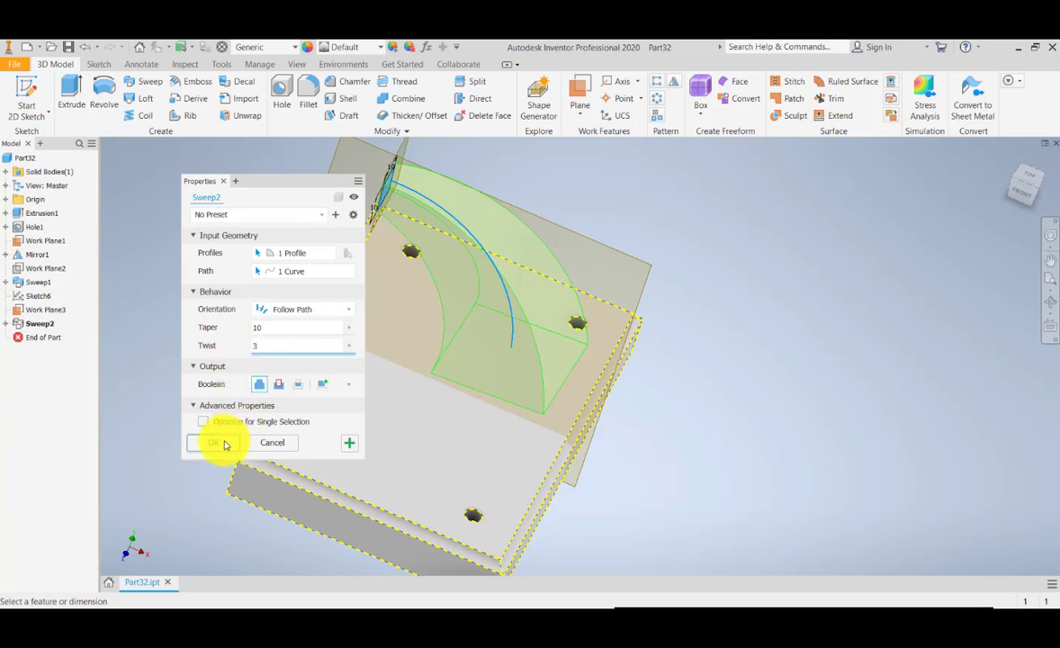
left_click(222, 443)
middle_click_drag(367, 373, 372, 384, "shift")
left_click(1050, 302)
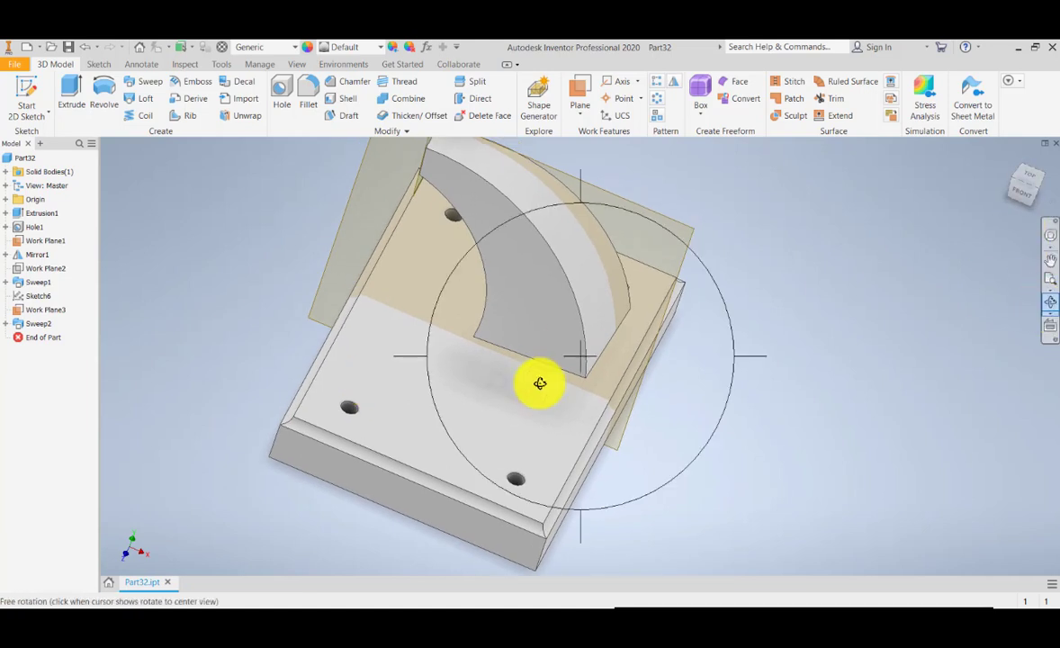
left_click_drag(540, 381, 601, 428)
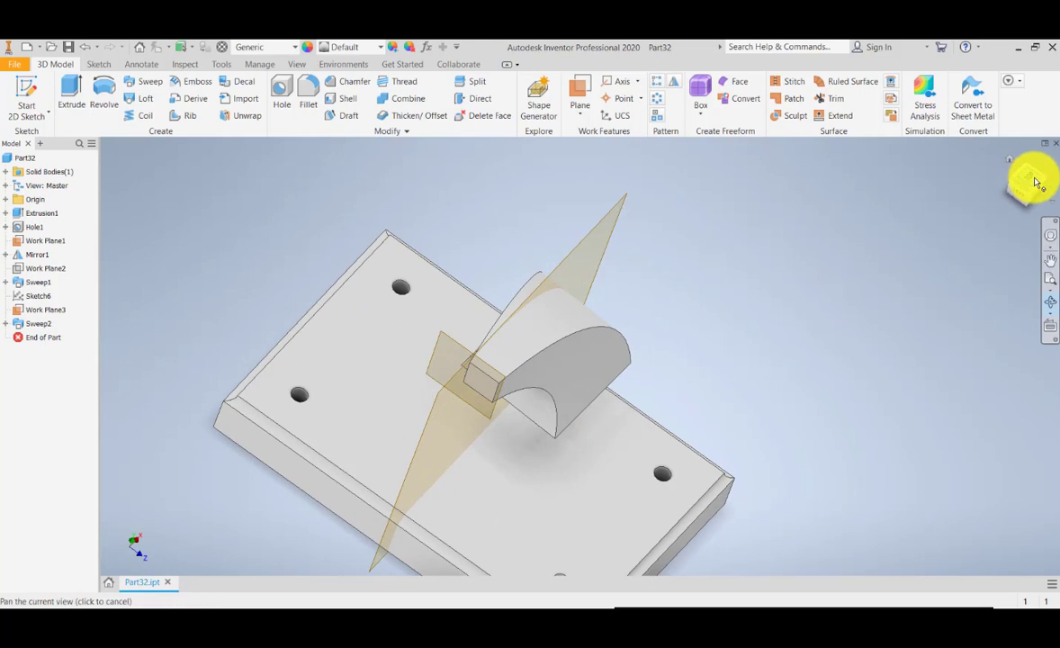
left_click(1028, 177)
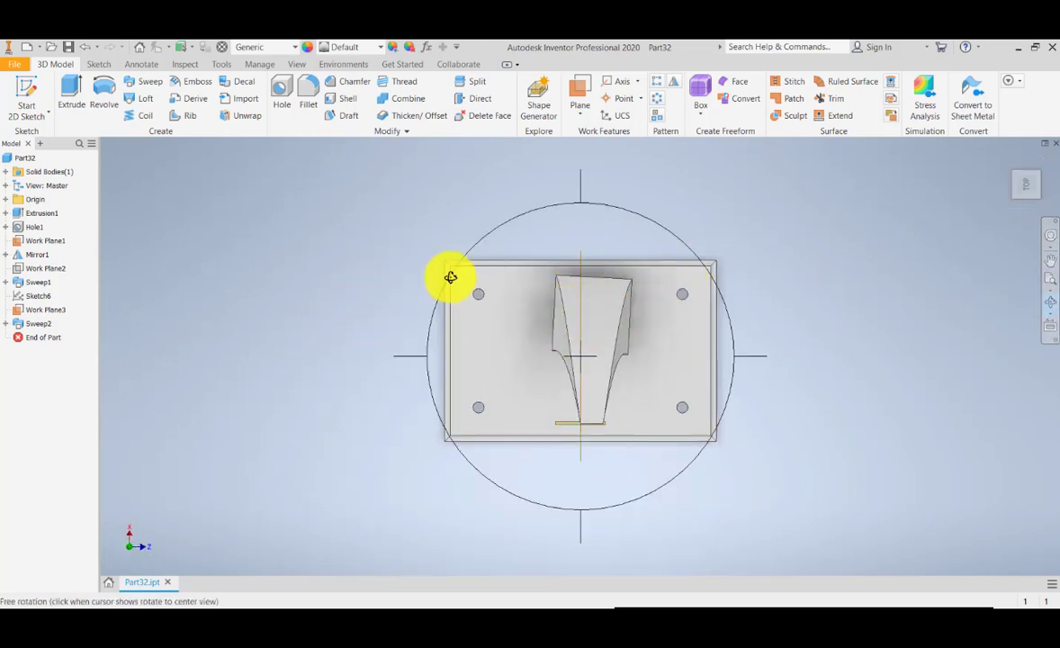
key("Escape")
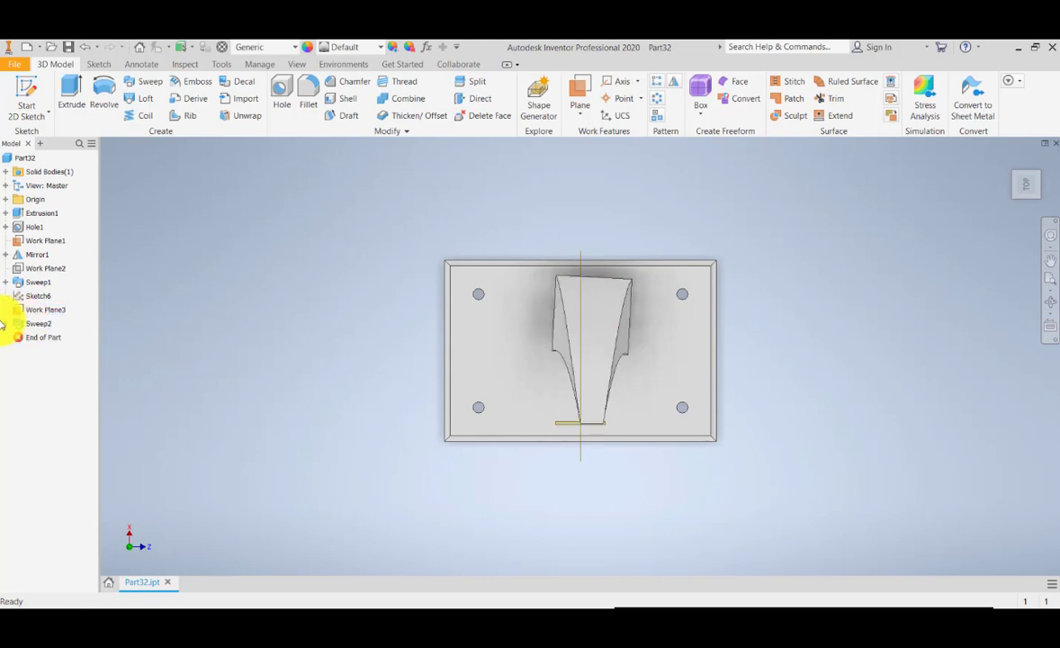
- Edit the arm's sweep to a 90 degree twist and inspect the twisted solid from several sides
double_click(33, 324)
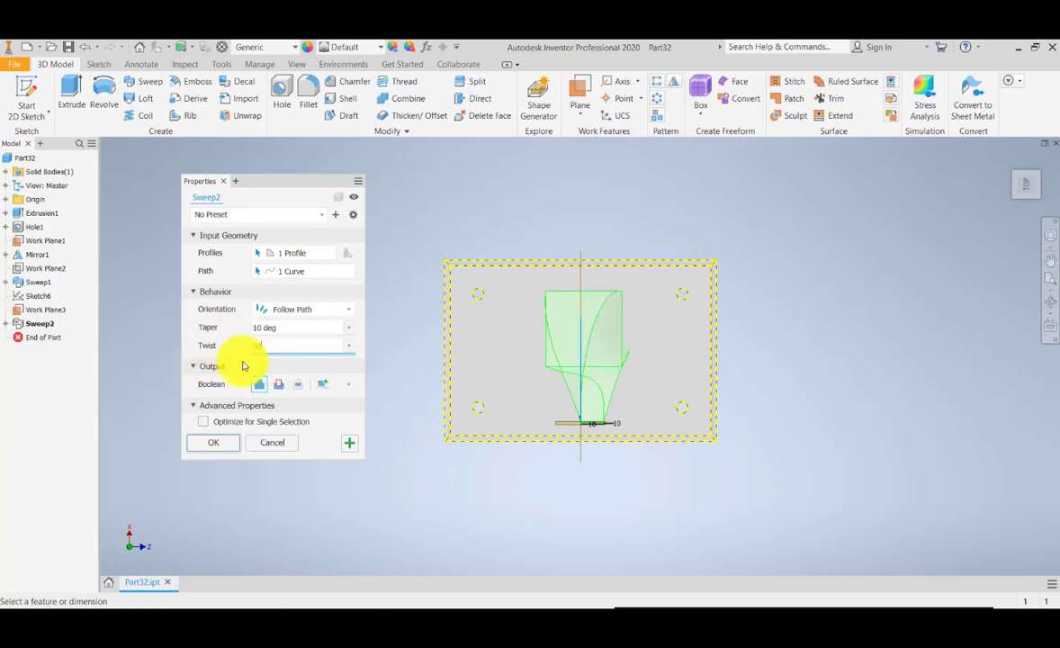
left_click(210, 442)
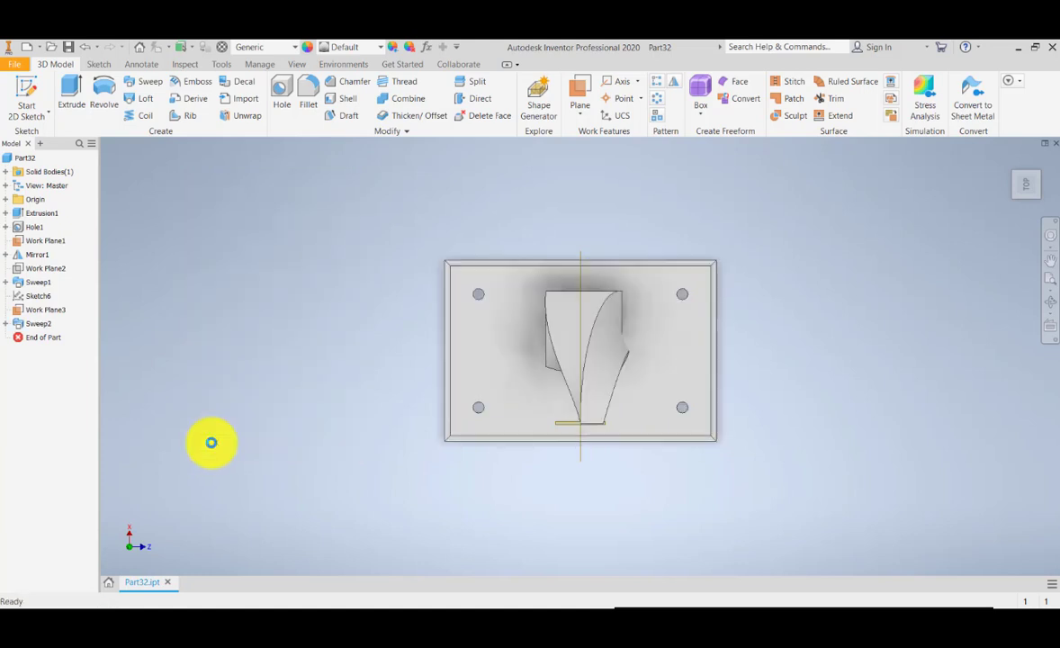
left_click(1009, 163)
scroll(568, 325, "up", 3)
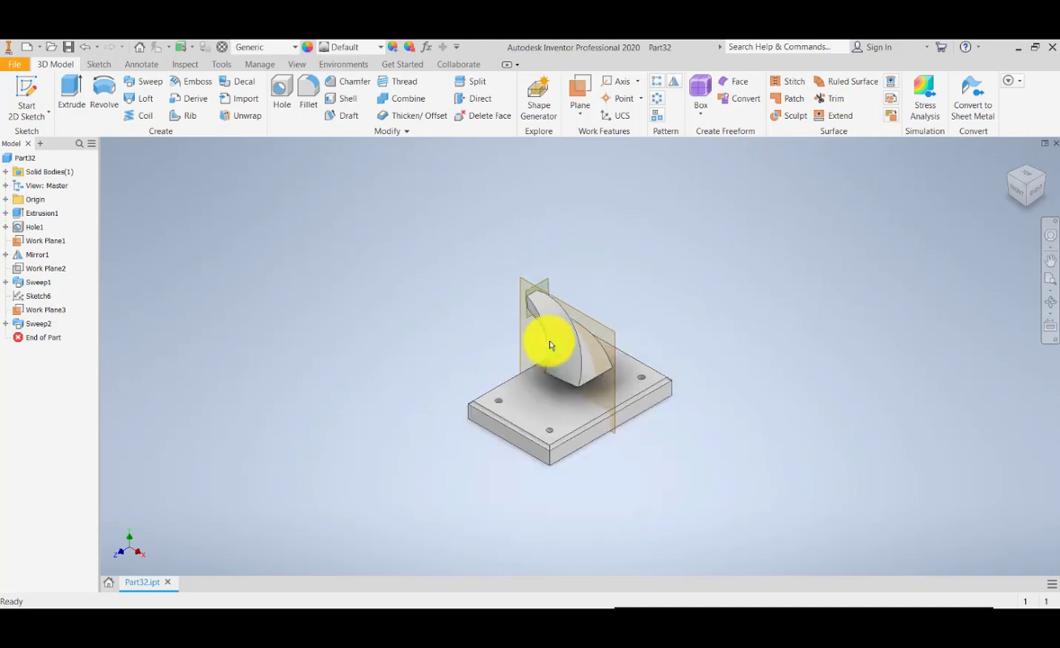
scroll(552, 349, "down", 4)
scroll(556, 356, "up", 3)
scroll(561, 323, "down", 4)
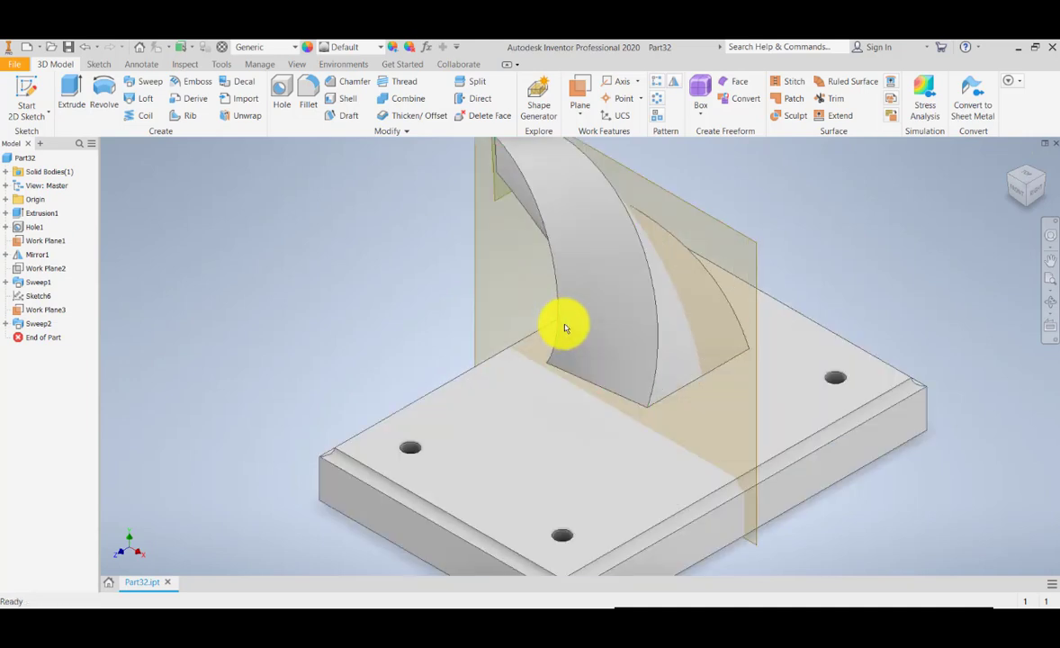
left_click(1009, 177)
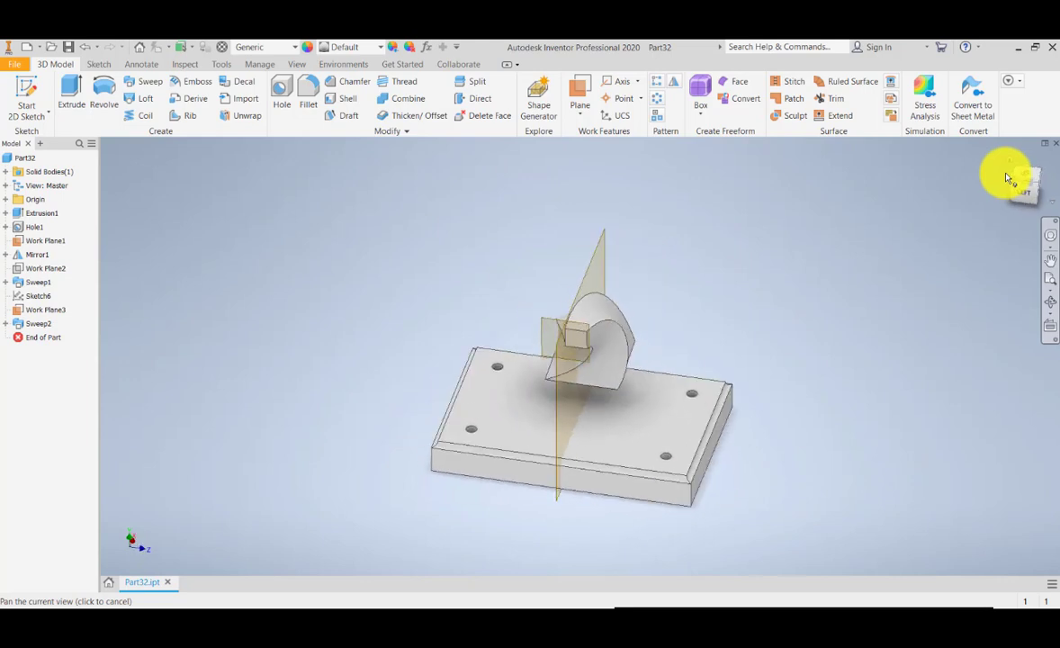
left_click(1008, 177)
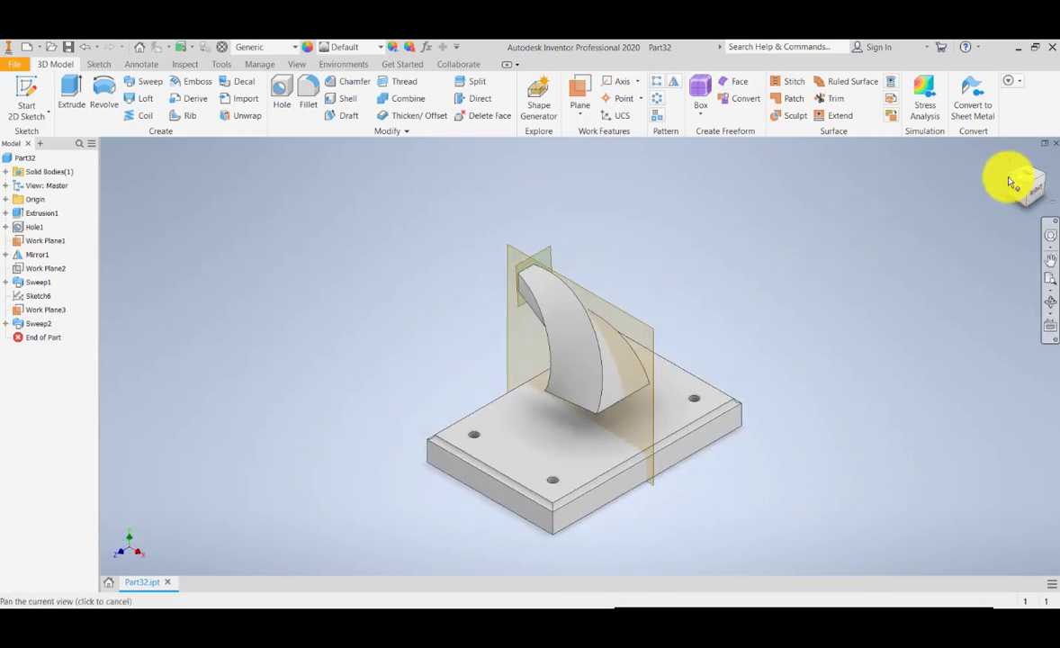
left_click(1012, 179)
left_click(1013, 180)
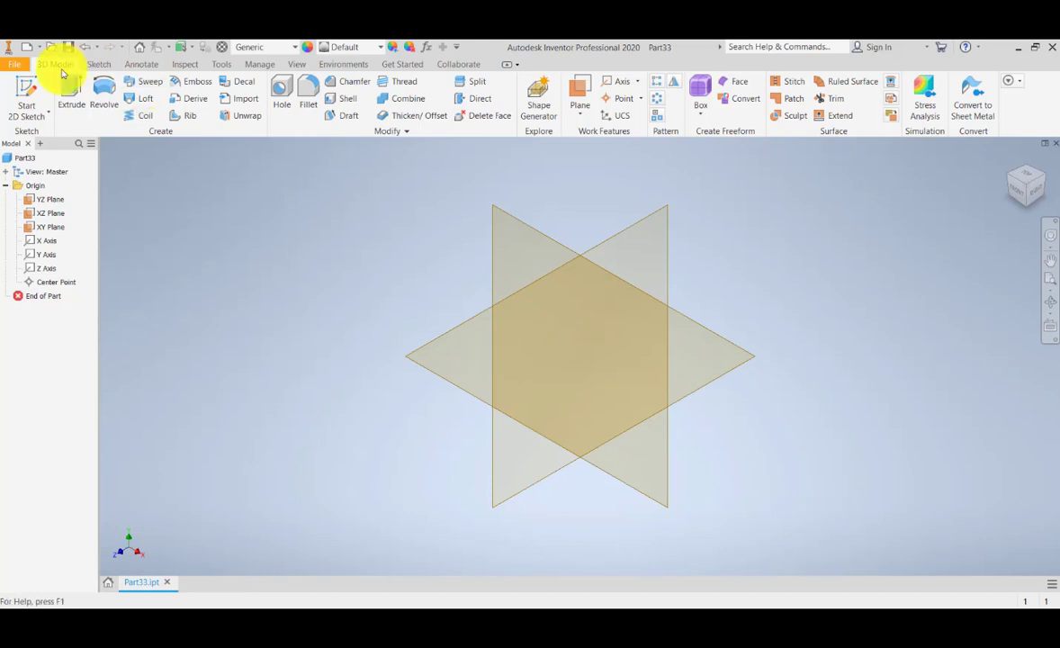
- Start a 2D sketch on the XZ plane of the empty part
left_click(25, 65)
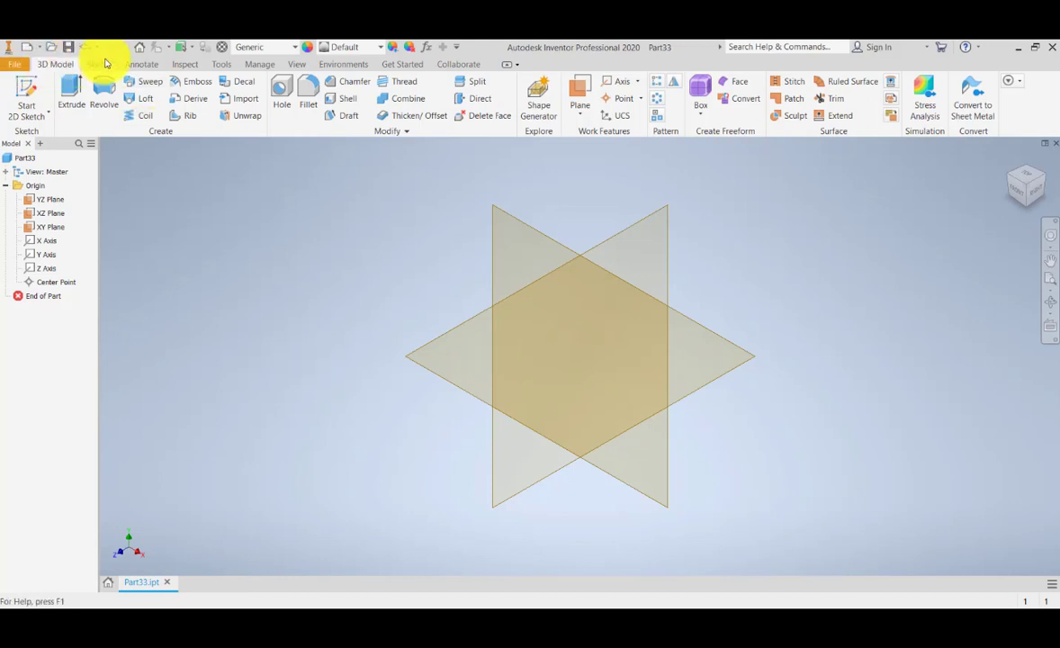
left_click(101, 61)
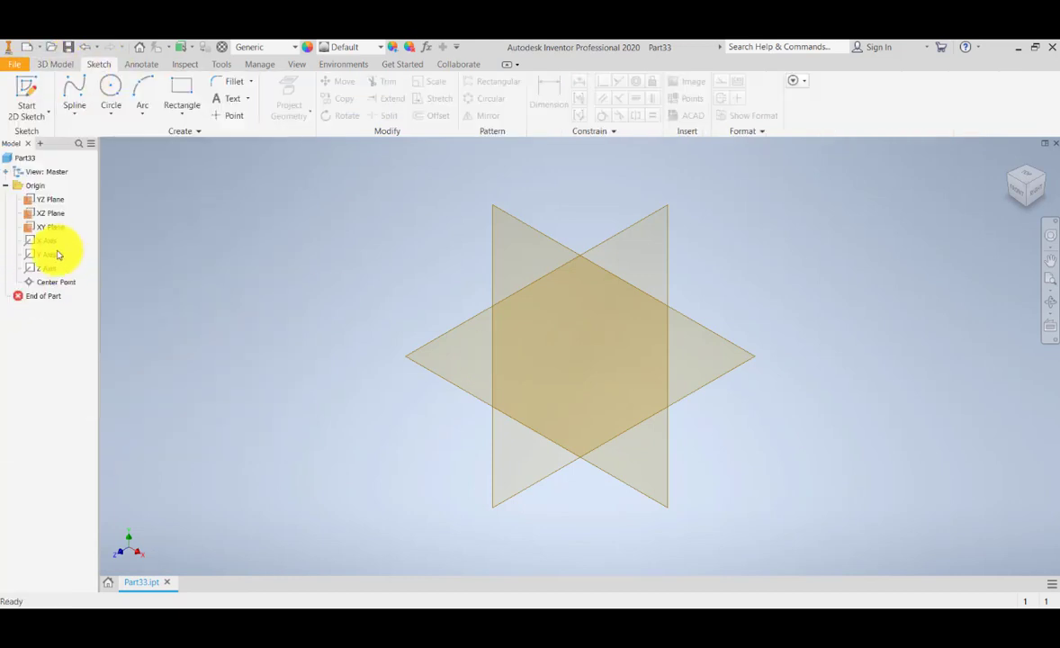
left_click(454, 388)
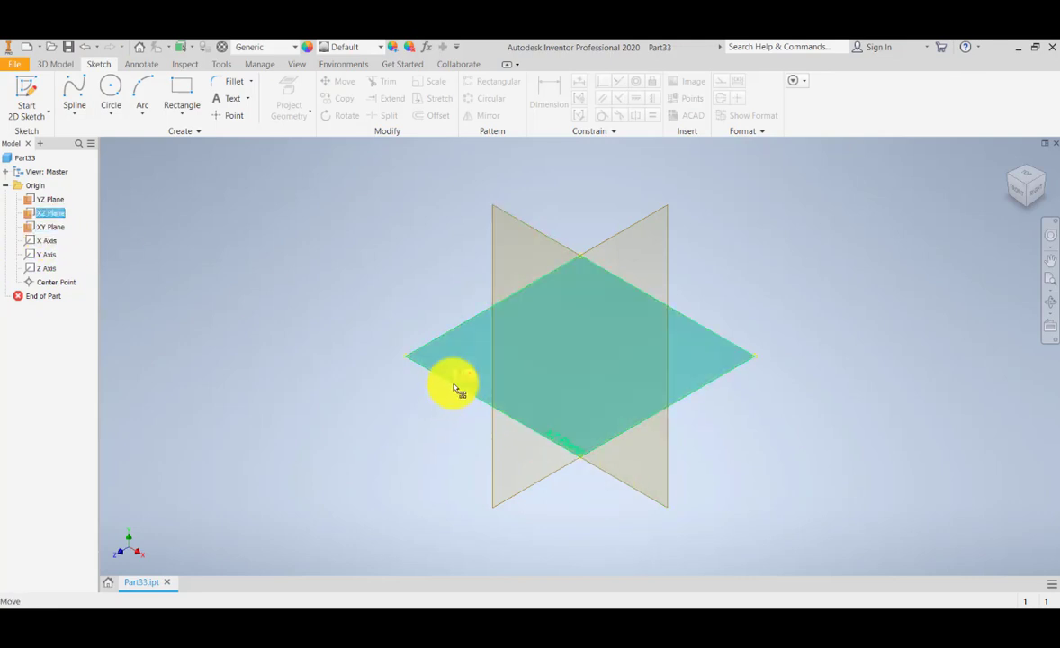
left_click(34, 92)
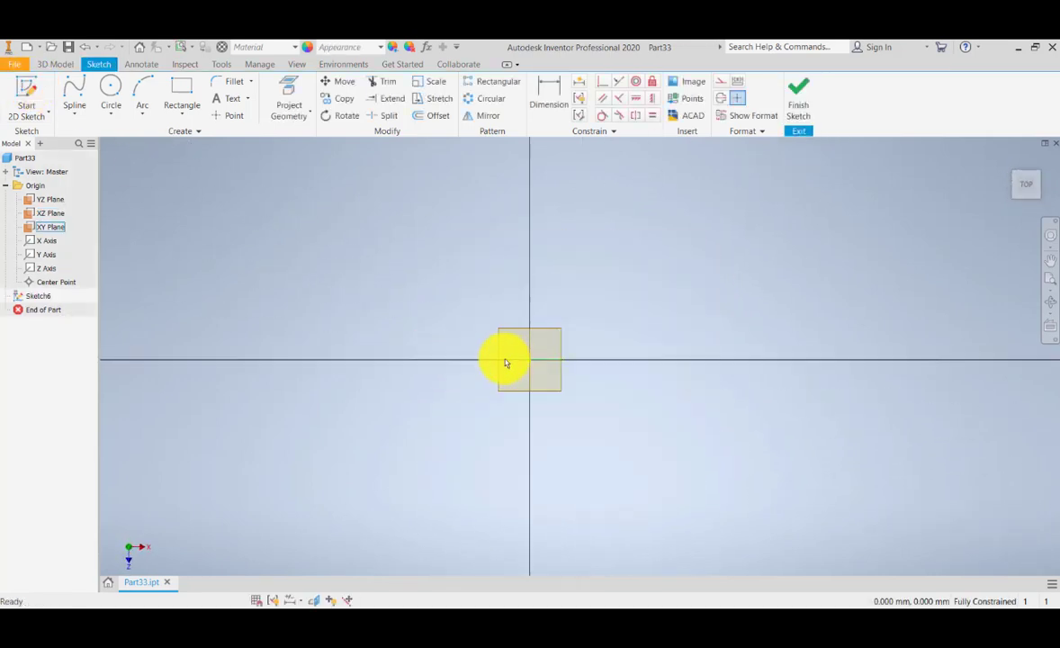
scroll(506, 362, "down", 5)
scroll(504, 361, "up", 2)
mouse_move(504, 360)
middle_mouse_down()
mouse_move(518, 349)
mouse_move(491, 379)
middle_mouse_up()
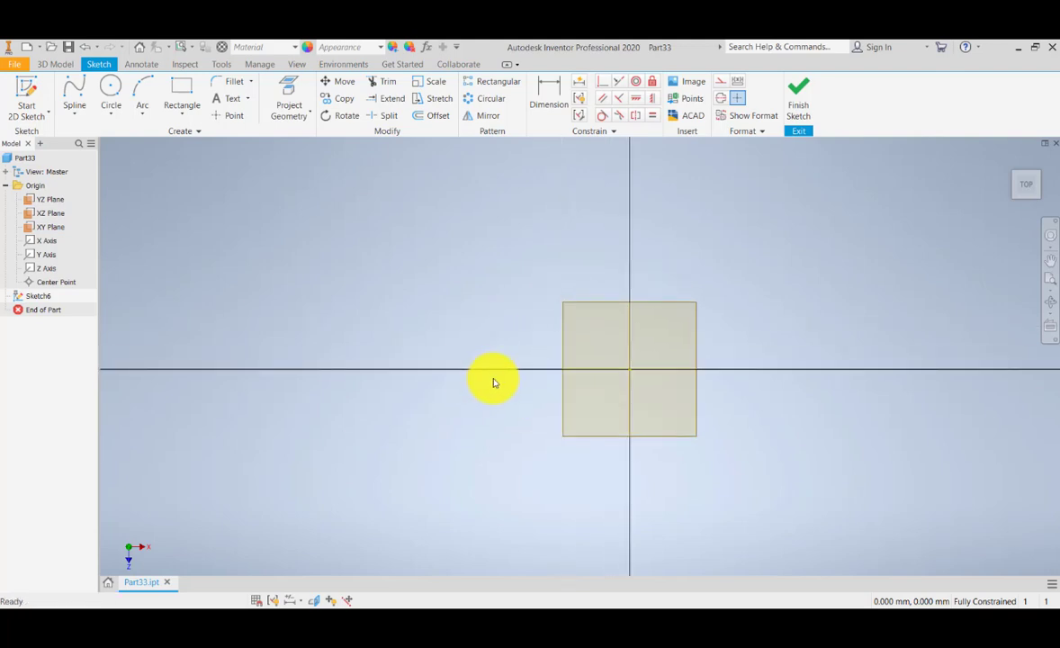
middle_click_drag(480, 426, 483, 412)
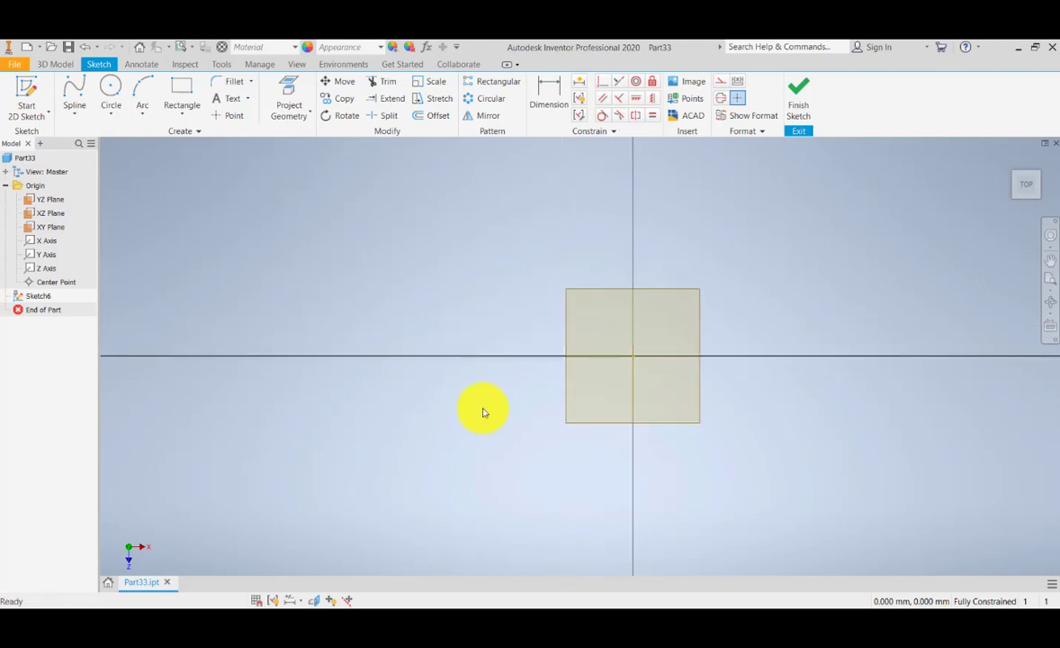
middle_click_drag(515, 400, 516, 372)
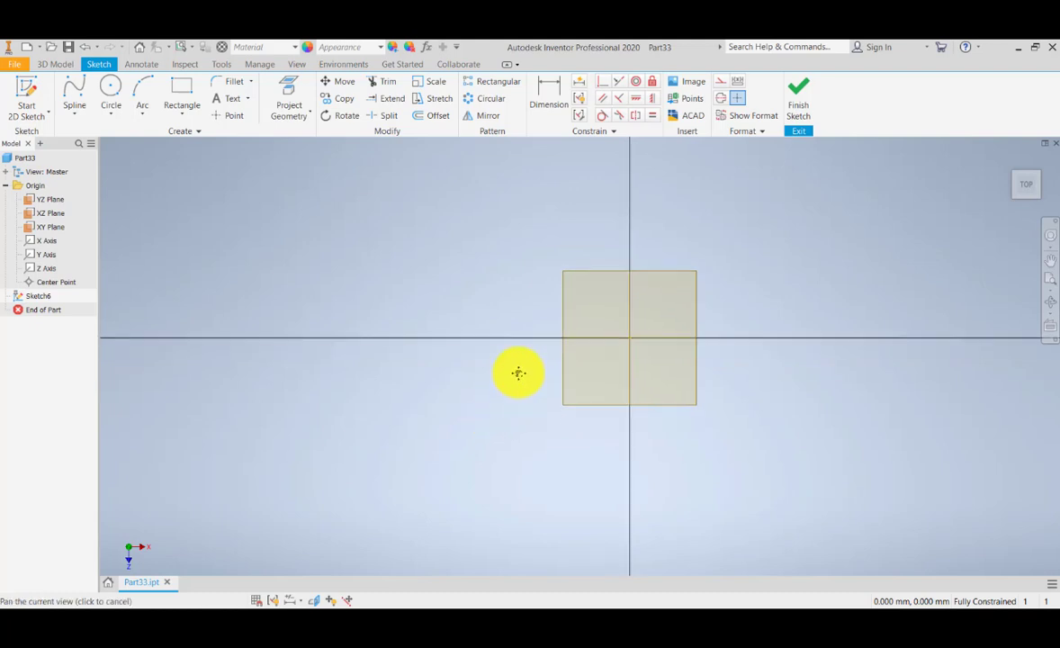
- Draw a horizontal line about 13 mm long running left from the sketch origin
middle_click_drag(274, 225, 376, 227)
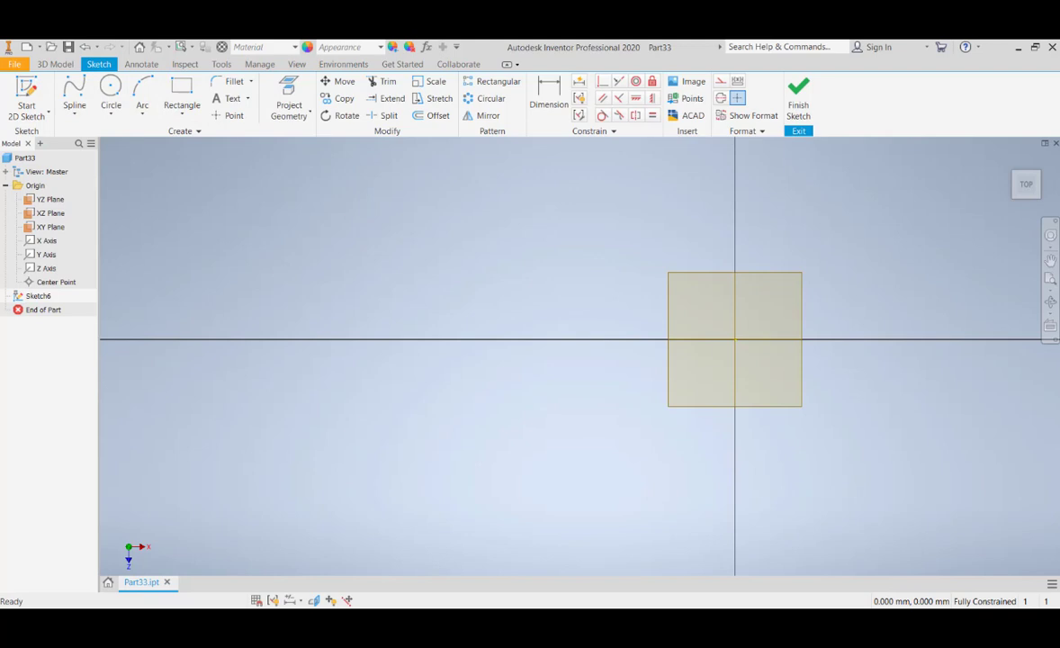
left_click(74, 114)
left_click(74, 137)
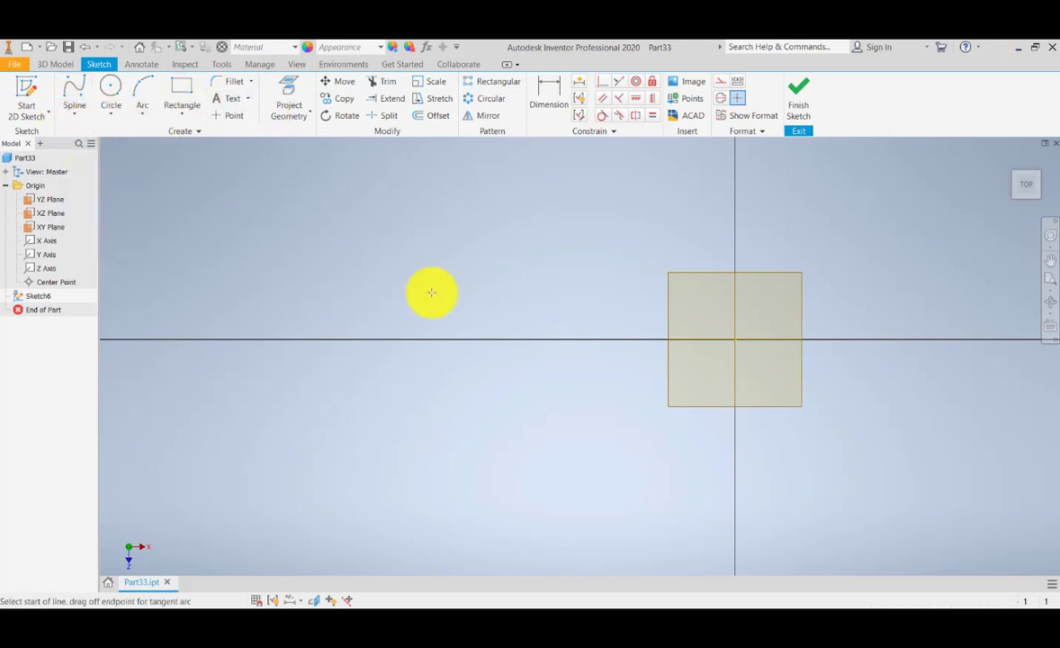
left_click(734, 340)
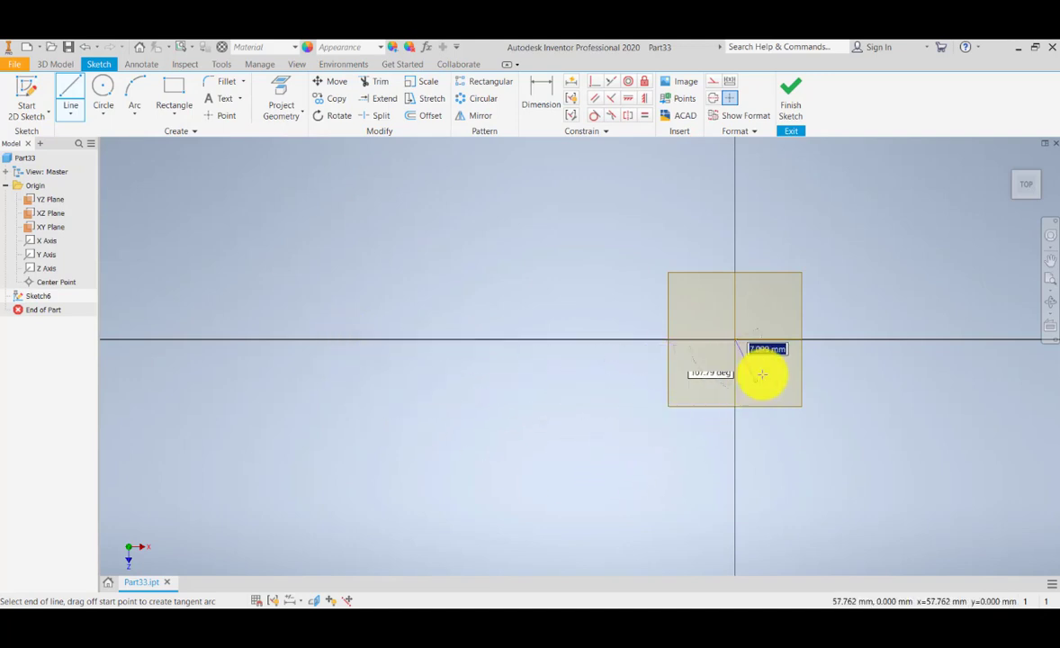
scroll(760, 374, "down", 5)
scroll(714, 326, "down", 3)
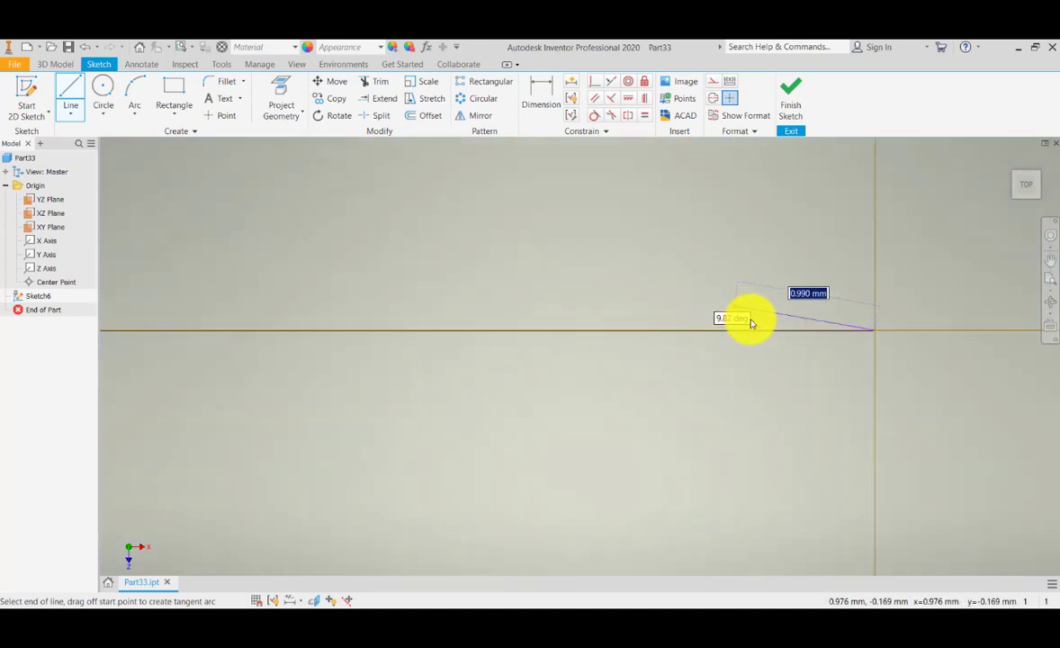
scroll(774, 328, "down", 2)
middle_click_drag(894, 334, 544, 374)
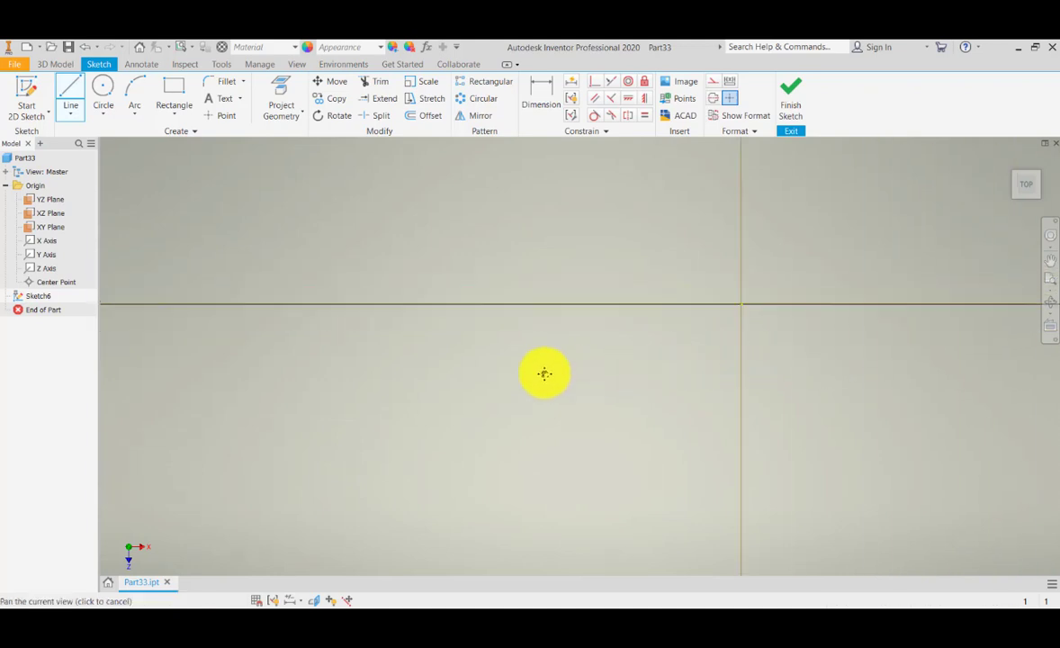
scroll(718, 313, "up", 1)
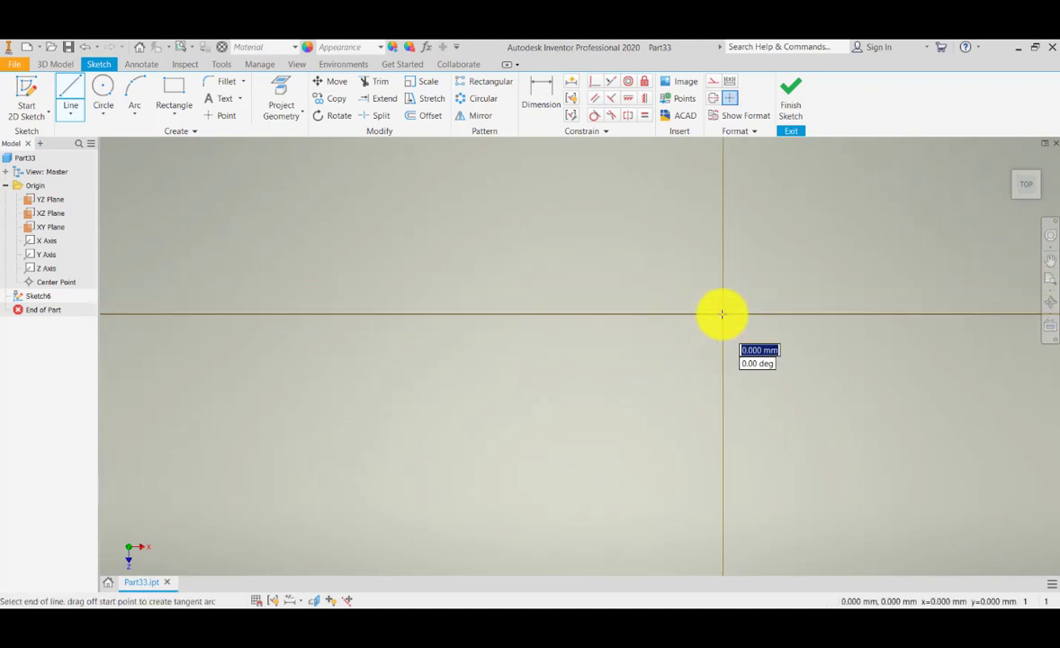
scroll(722, 312, "up", 4)
scroll(608, 310, "down", 6)
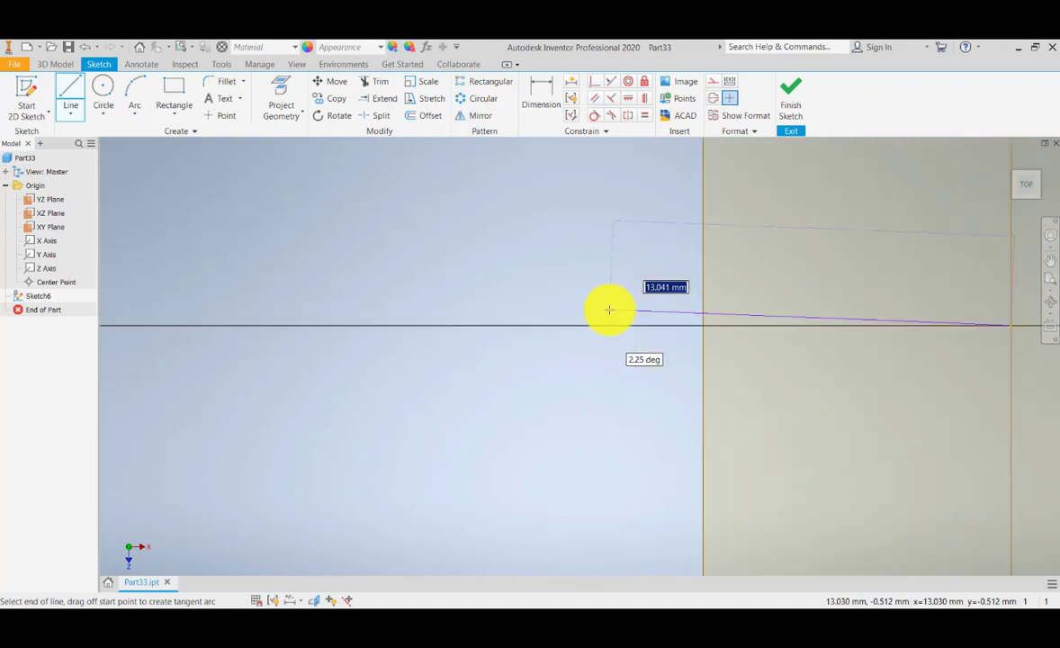
scroll(608, 311, "up", 3)
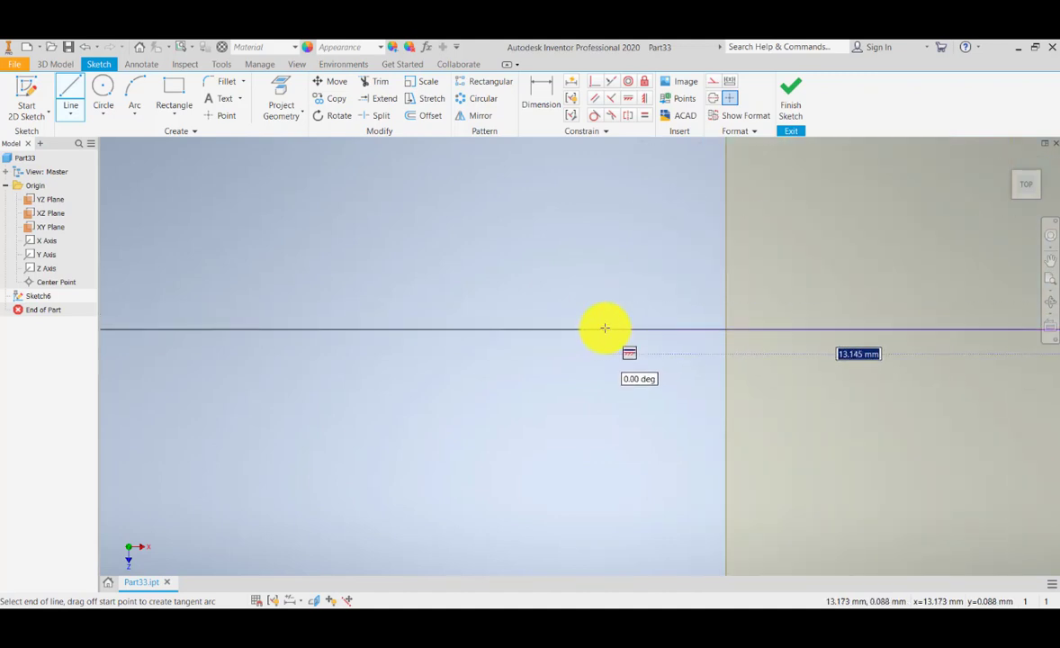
left_click(580, 329)
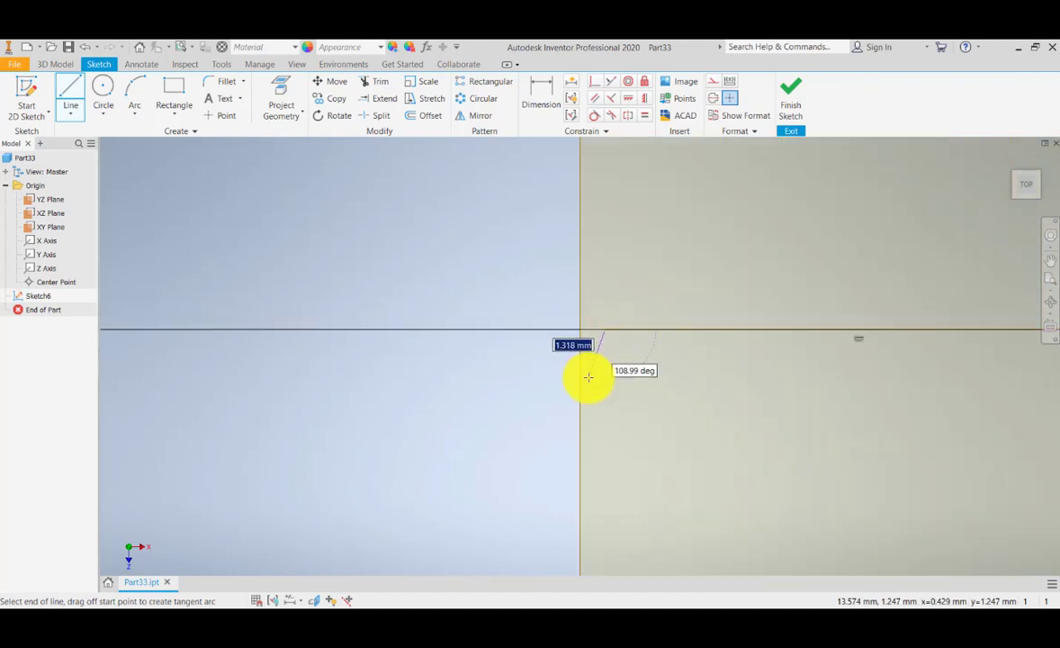
key("Escape")
- Dimension the horizontal line's length and set it to 20 mm
scroll(538, 373, "up", 5)
scroll(519, 374, "down", 3)
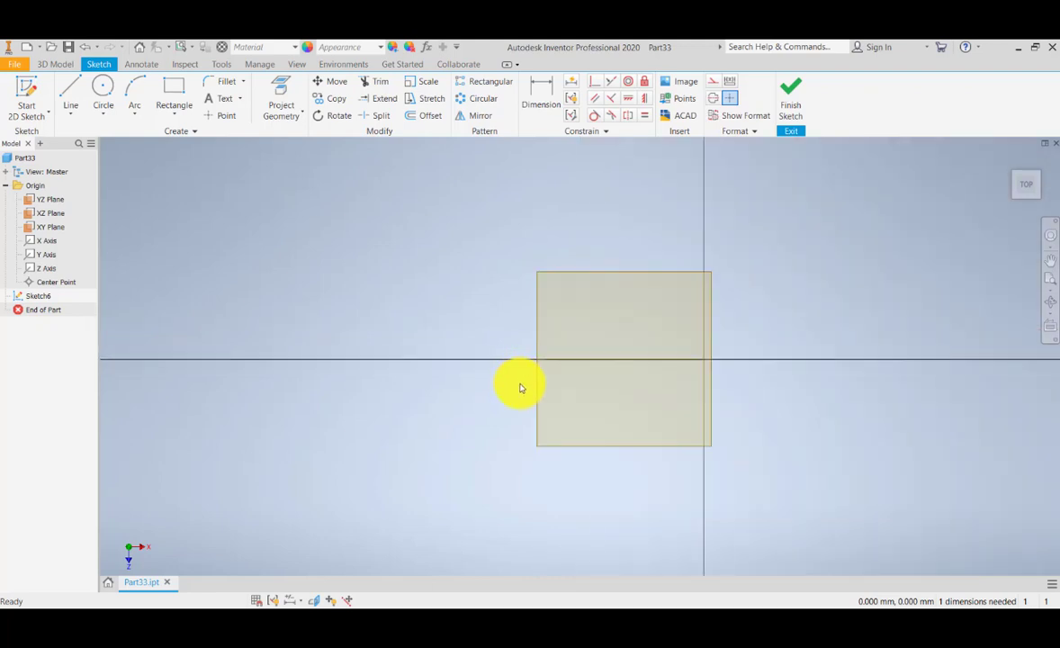
middle_click_drag(636, 389, 607, 384)
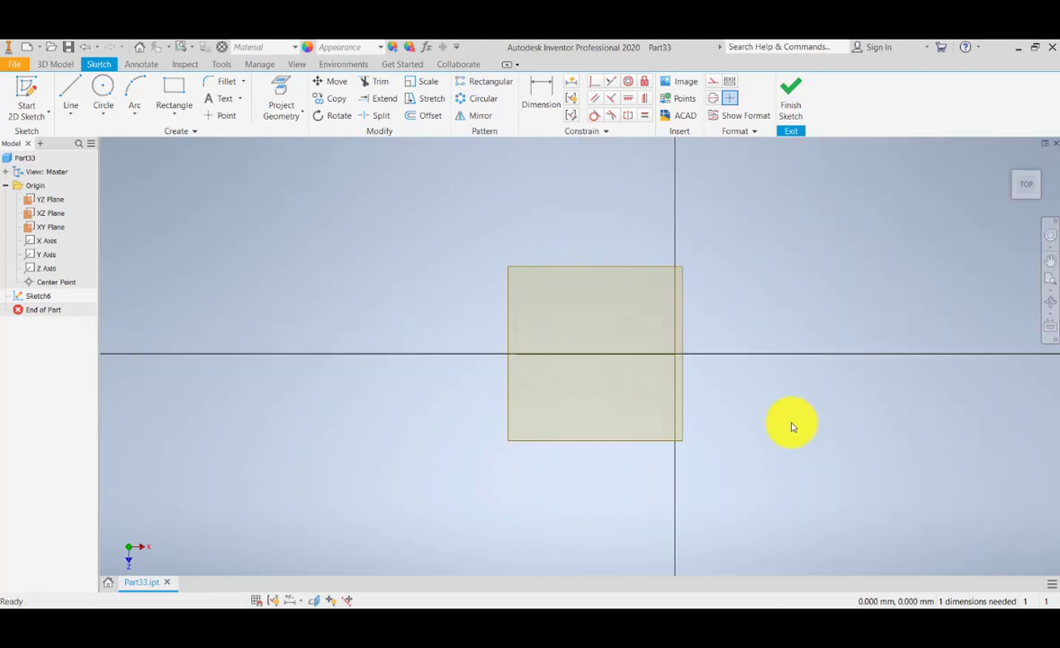
middle_click_drag(790, 426, 797, 407)
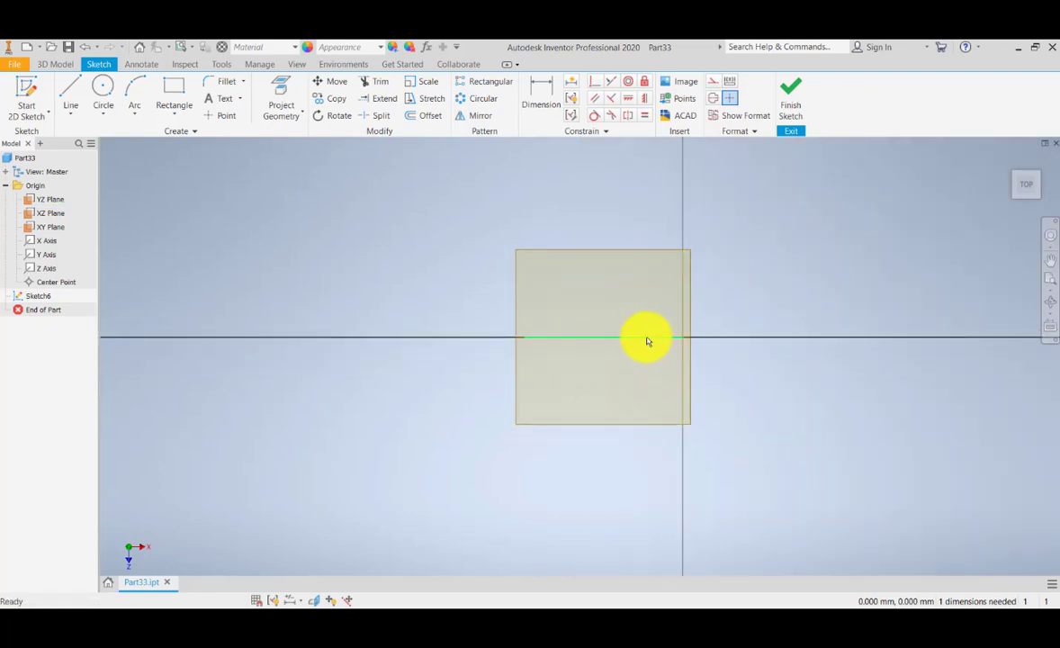
left_click(540, 94)
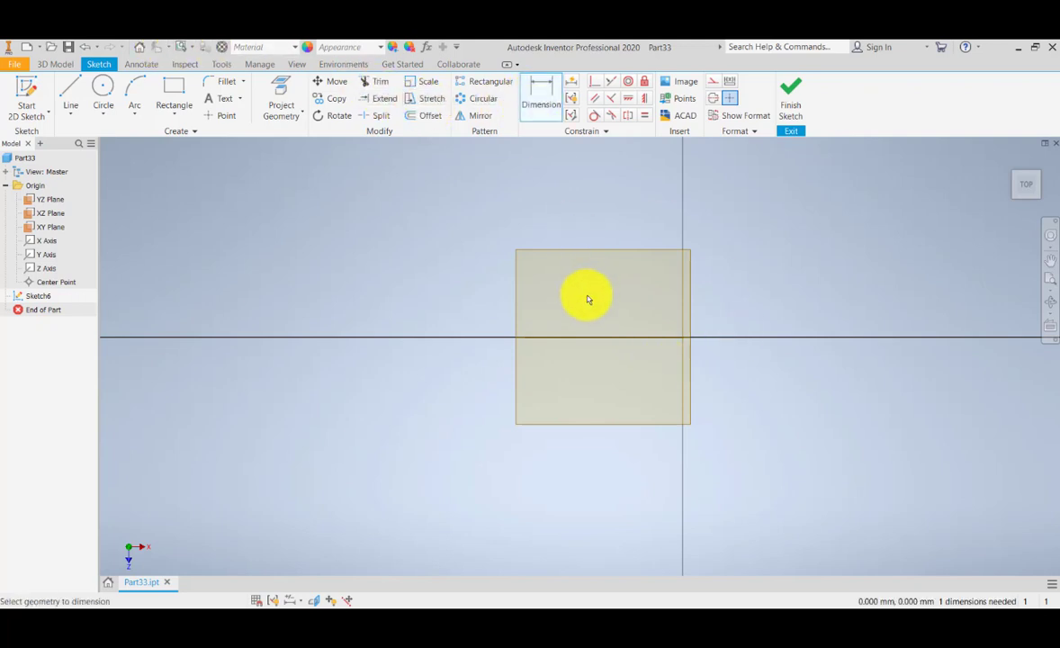
left_click(598, 338)
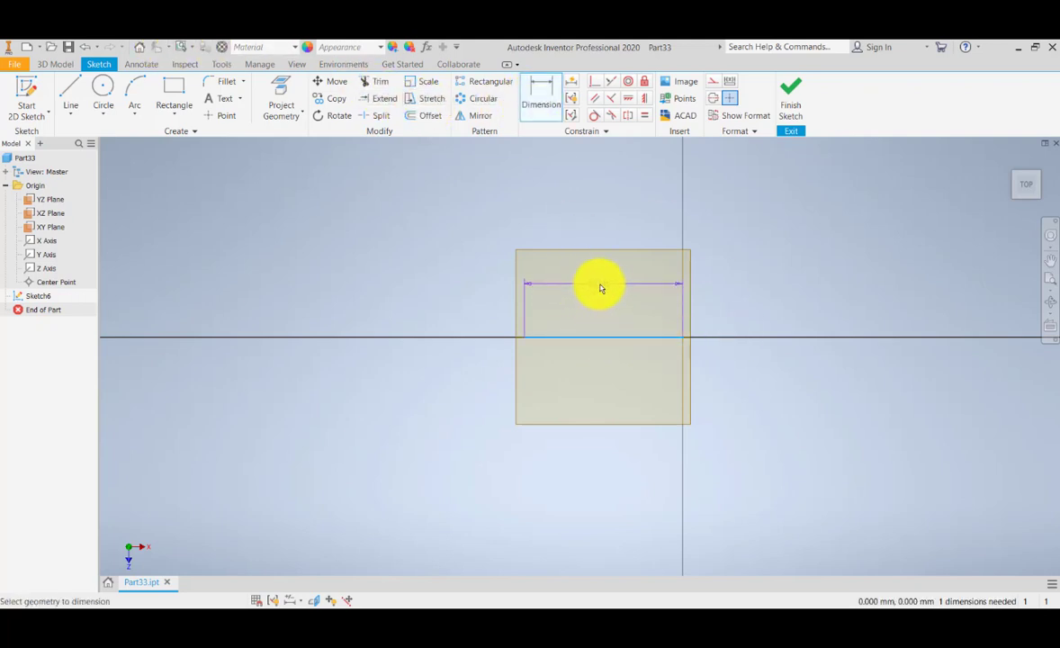
left_click(601, 288)
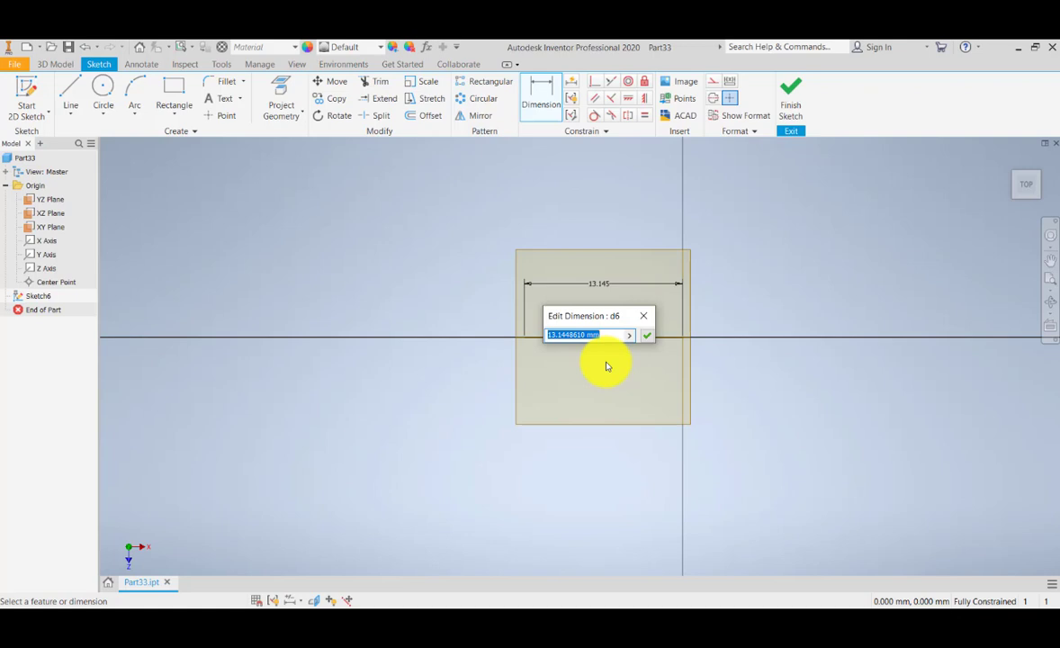
key("Return")
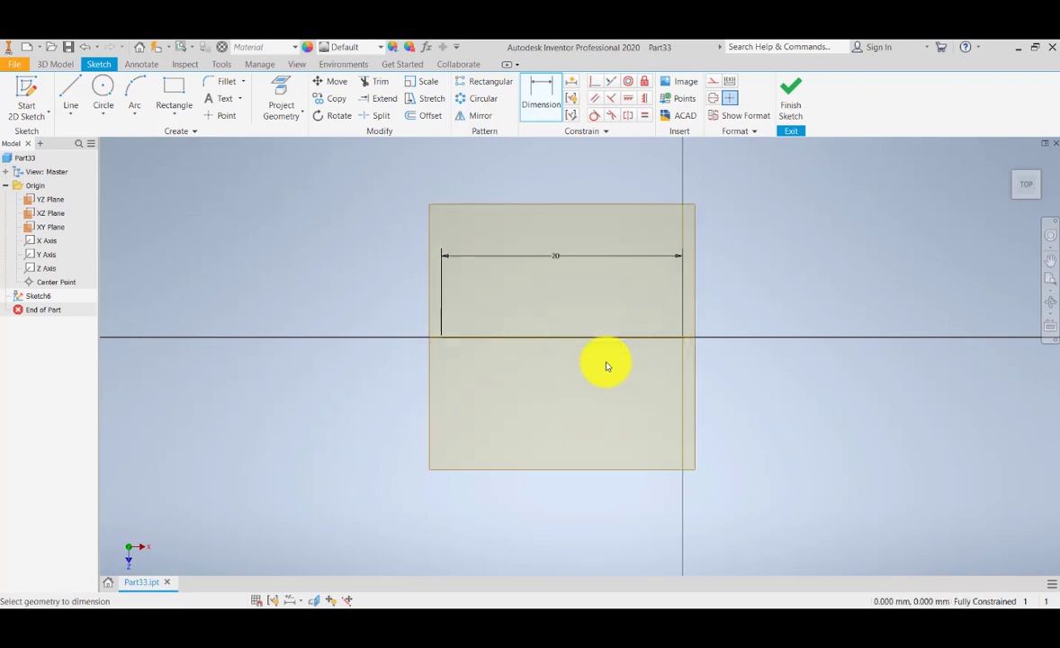
scroll(701, 388, "down", 3)
middle_click_drag(701, 388, 754, 339)
middle_click_drag(536, 319, 546, 350)
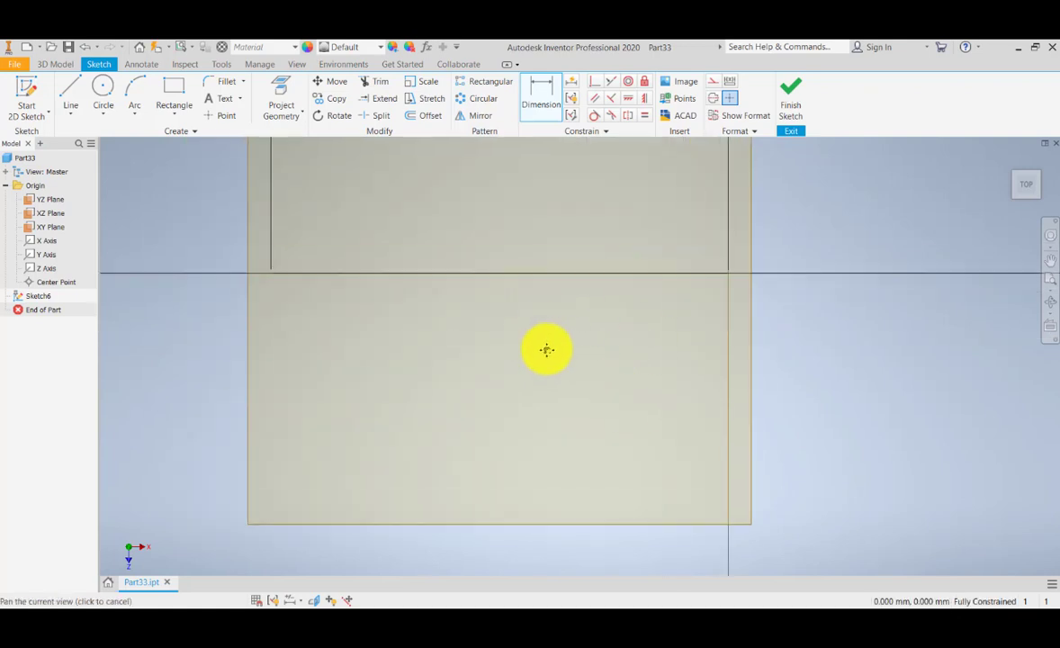
left_click(72, 113)
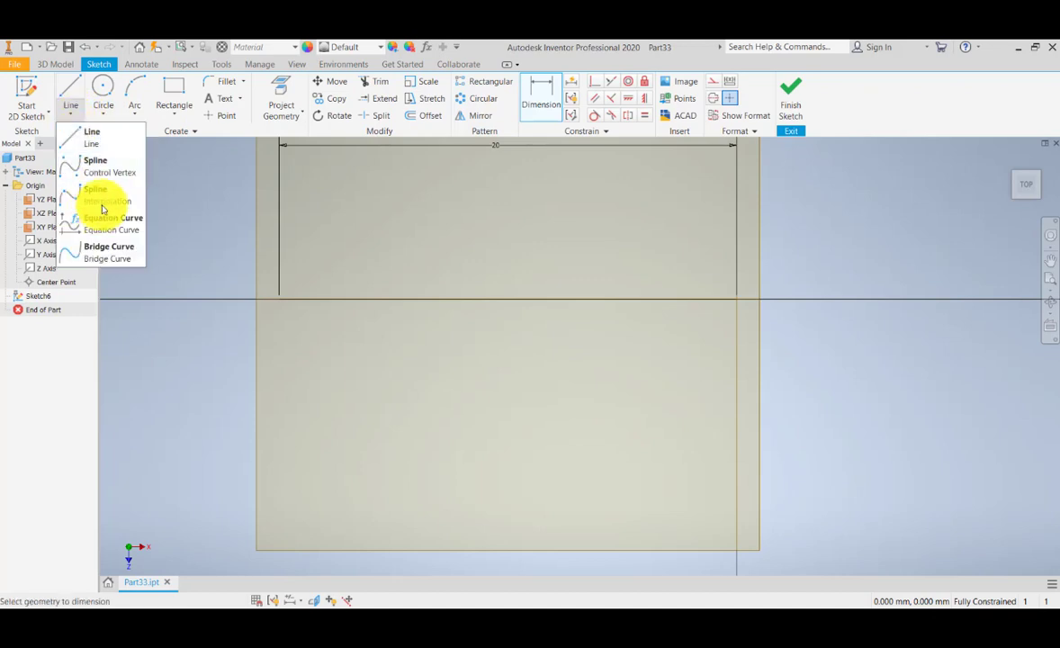
left_click(99, 177)
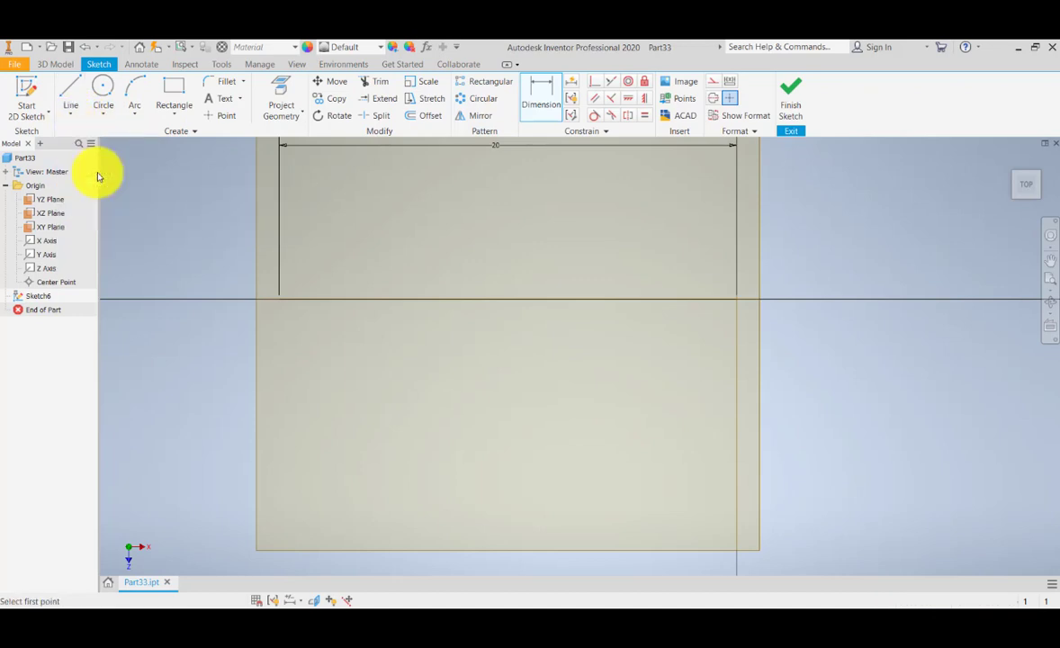
left_click(736, 362)
left_click(644, 392)
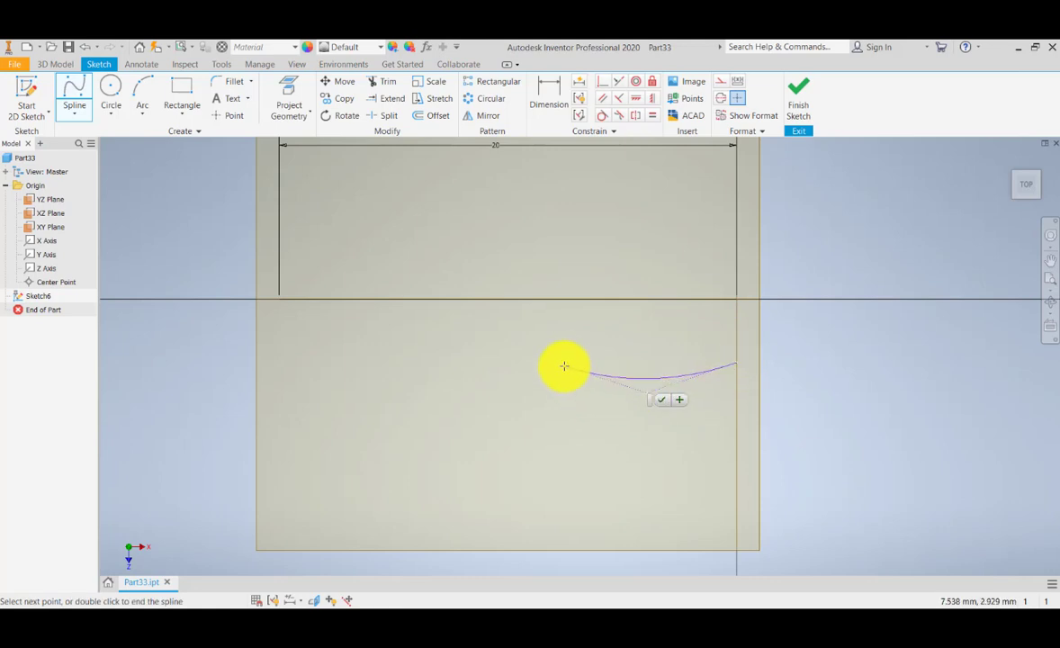
left_click(563, 365)
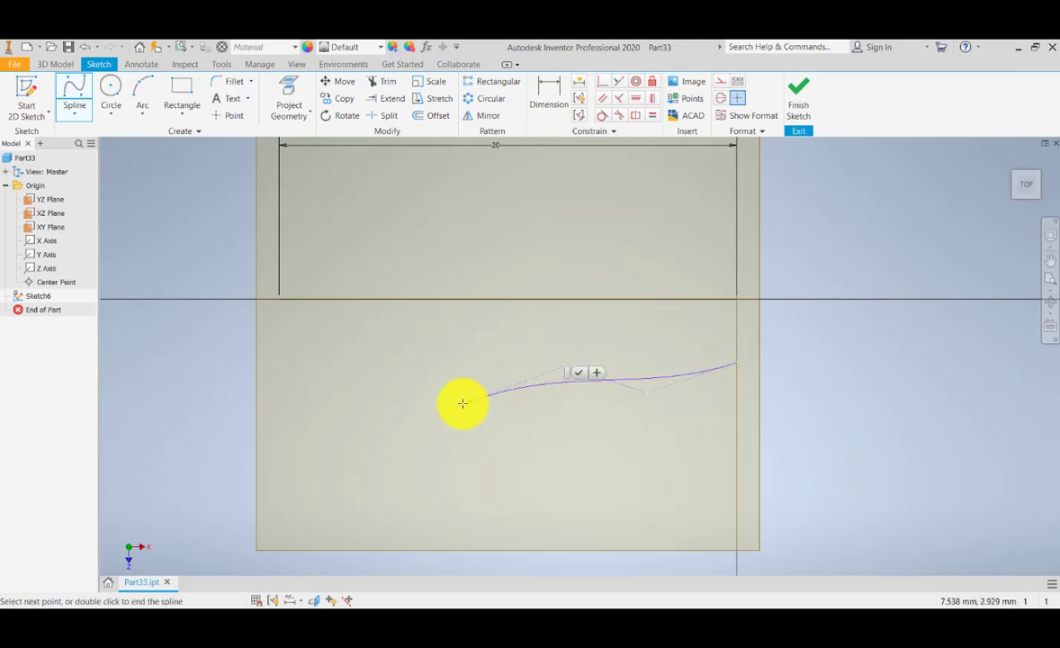
left_click(380, 457)
left_click(340, 369)
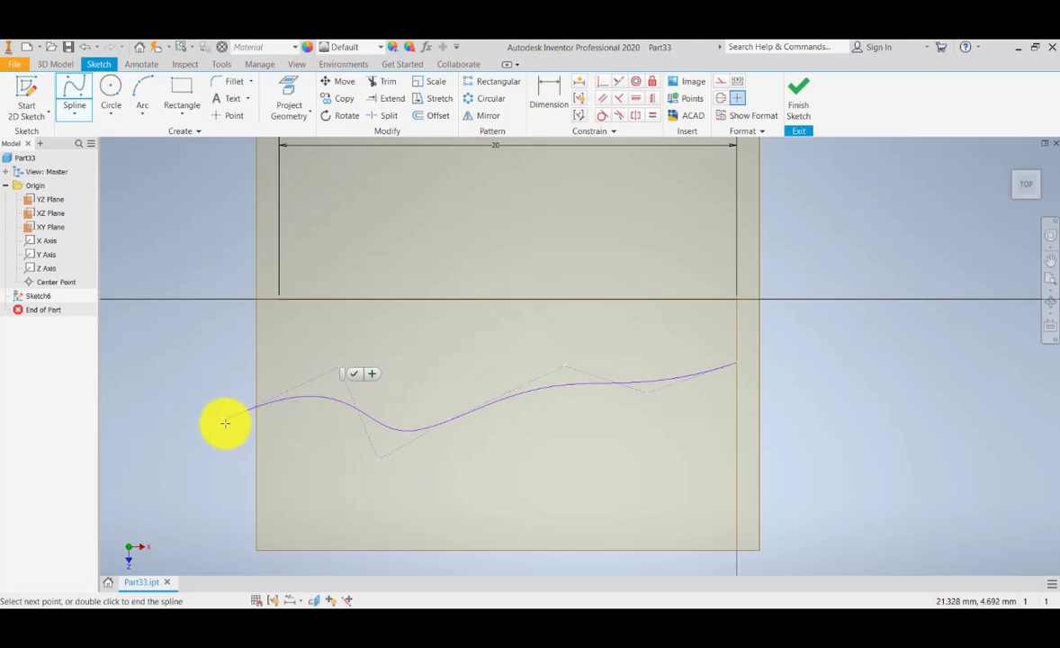
left_click(220, 430)
left_click(171, 452)
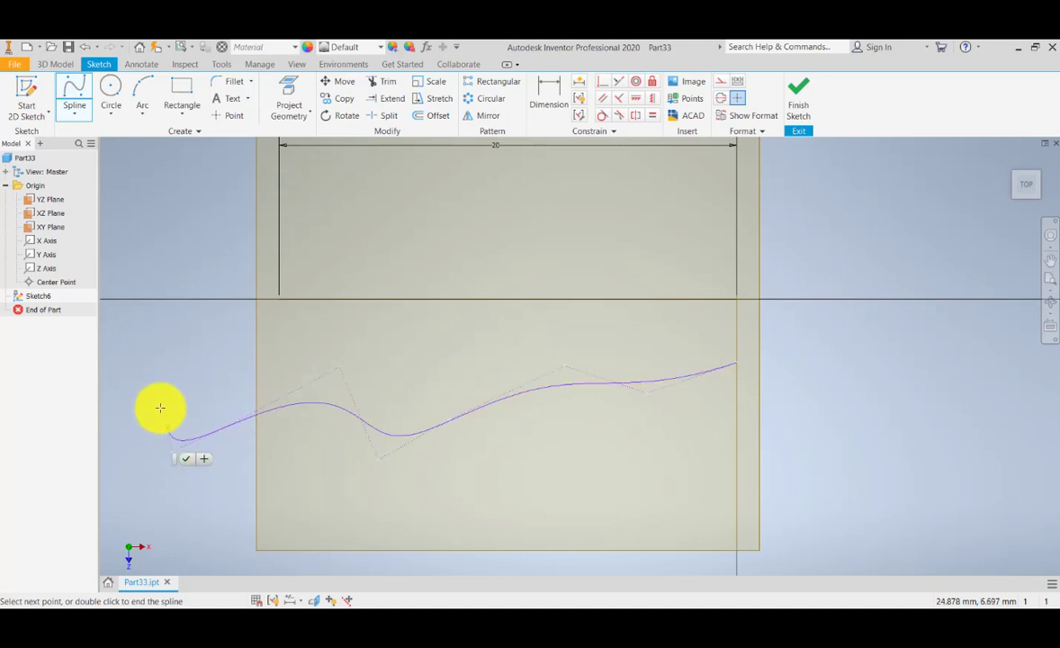
left_click(119, 371)
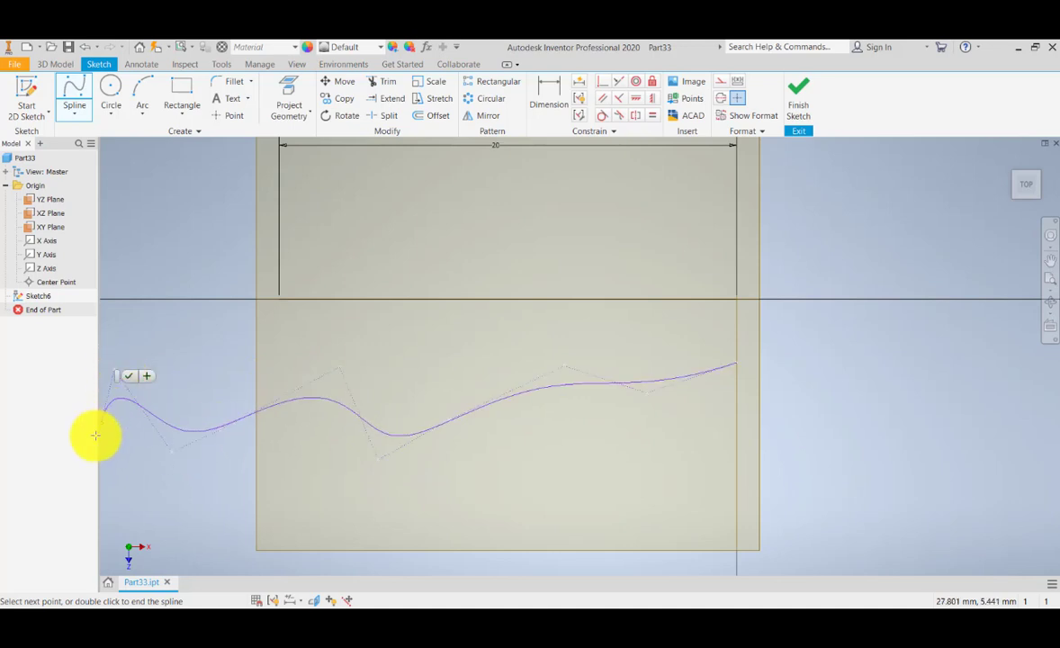
scroll(130, 423, "up", 3)
middle_click_drag(137, 422, 413, 419)
scroll(407, 419, "down", 5)
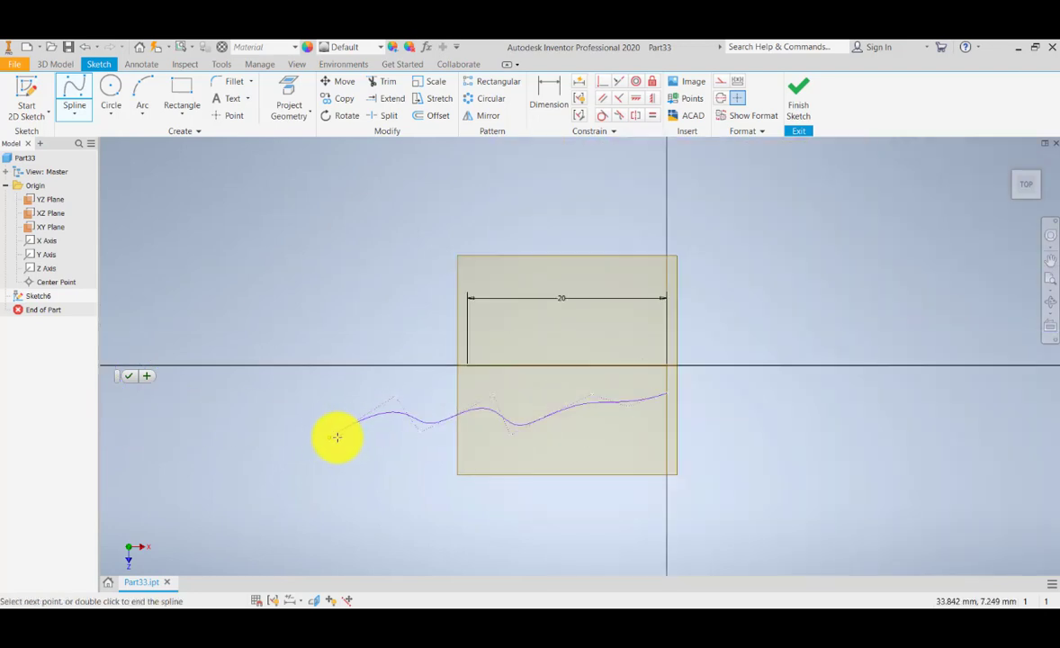
scroll(377, 423, "down", 4)
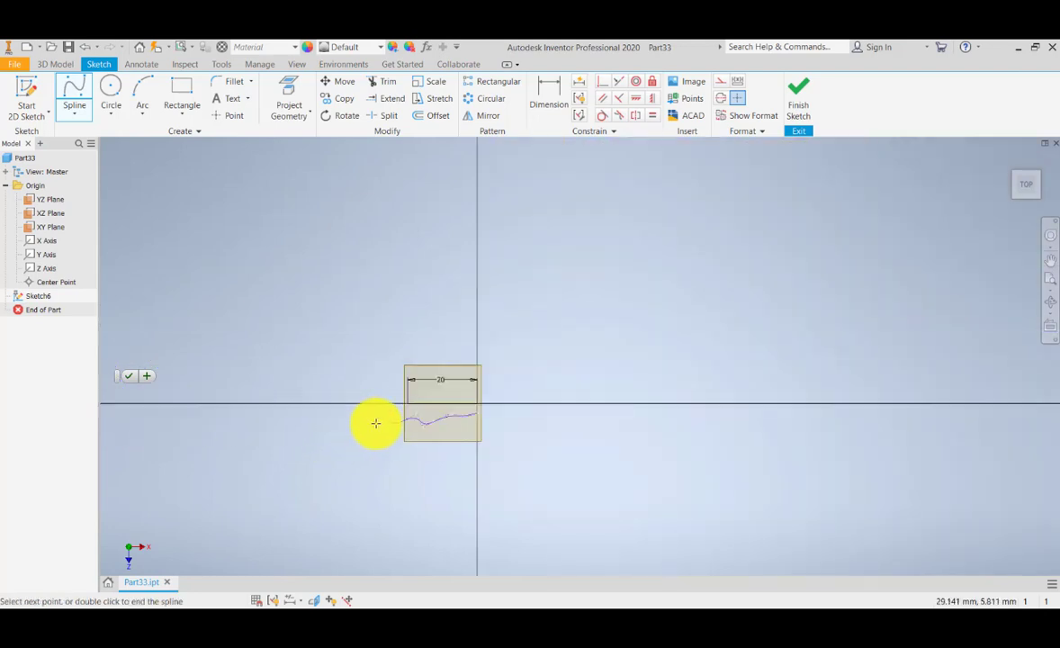
scroll(376, 423, "up", 5)
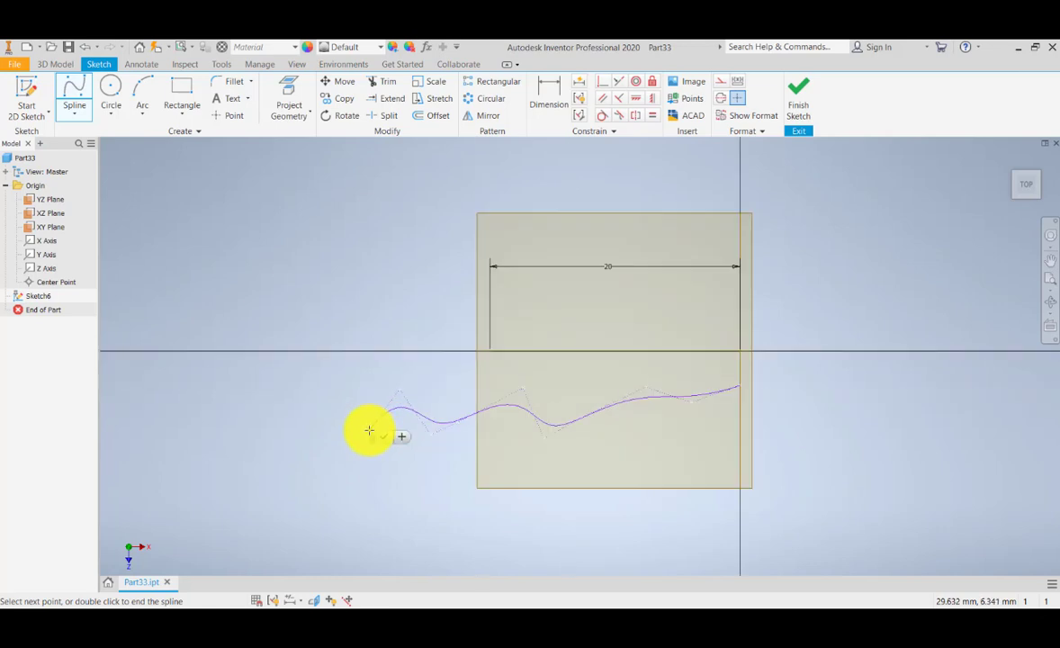
key("Escape")
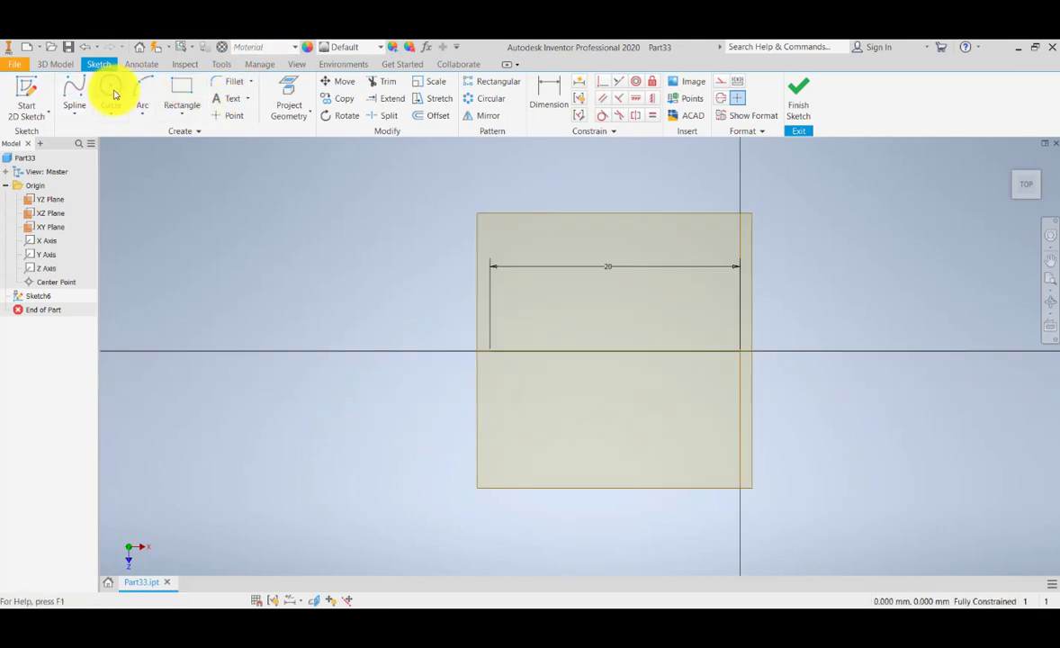
- Draw a wavy eight-point control vertex spline running left from the vertical axis, starting about 4.2 mm below the origin
left_click(77, 94)
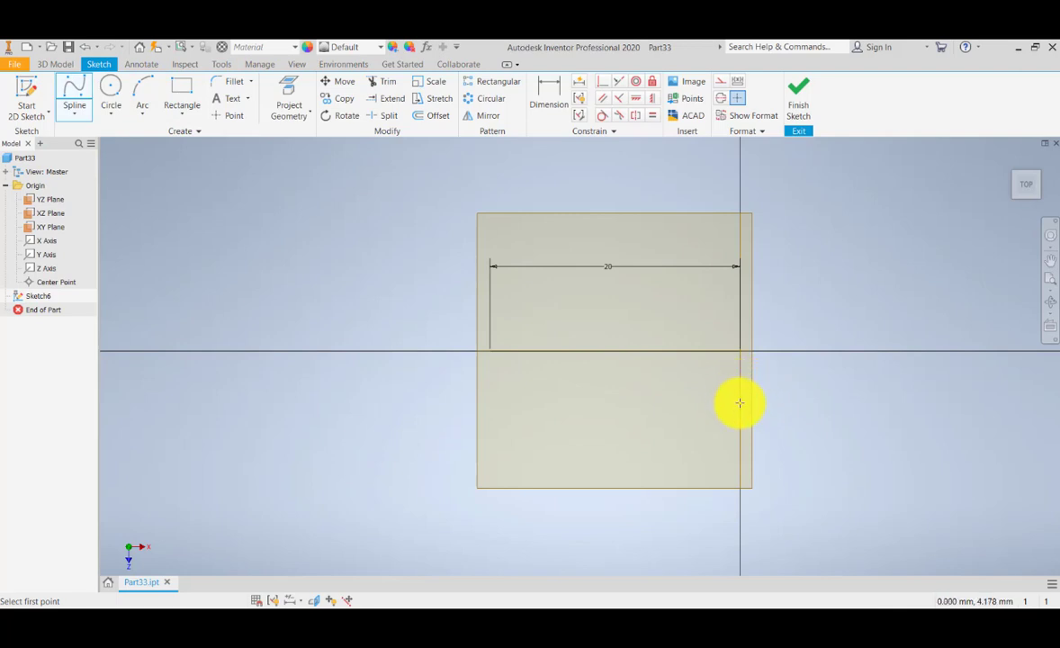
left_click(740, 402)
left_click(686, 391)
left_click(632, 424)
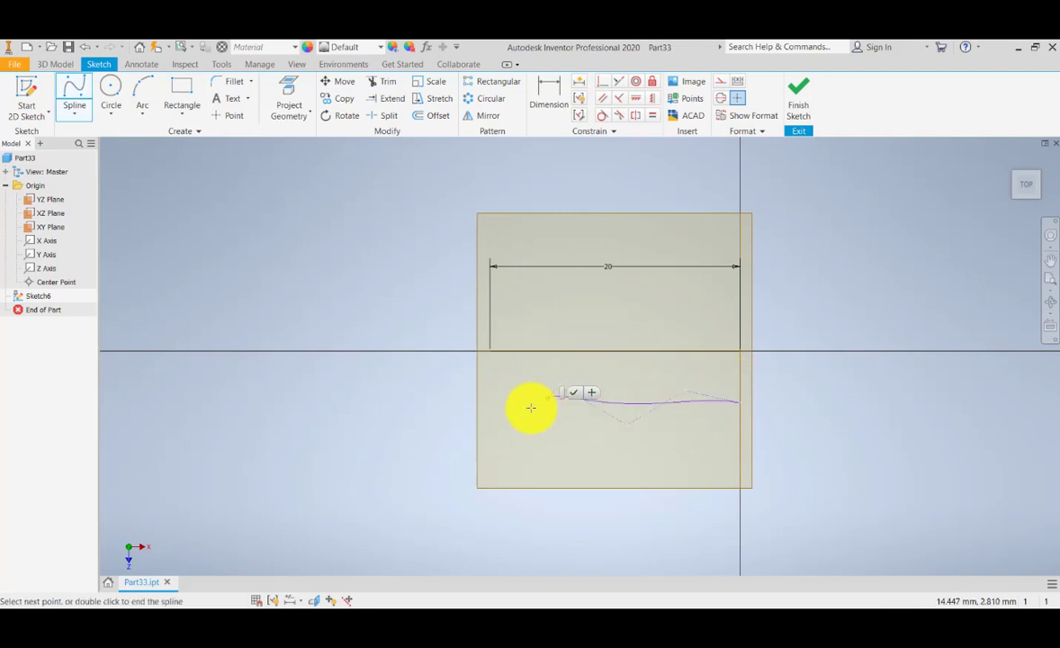
left_click(558, 388)
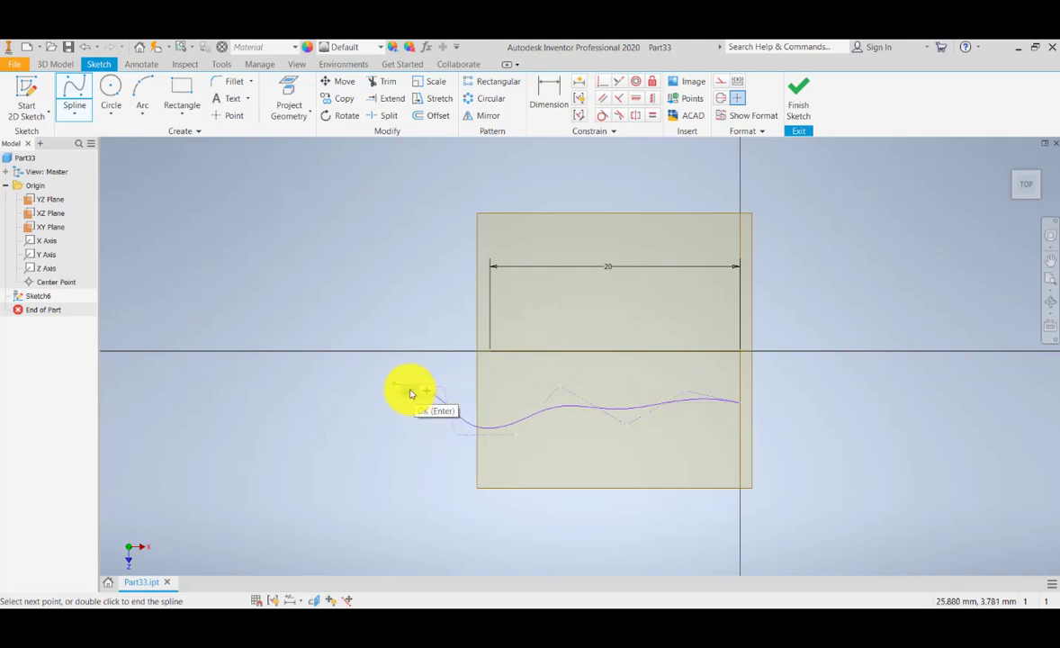
left_click(411, 393)
- Dimension the spline's end on the vertical axis 6 mm from the horizontal axis and finish the sketch
scroll(542, 421, "up", 5)
scroll(540, 423, "down", 10)
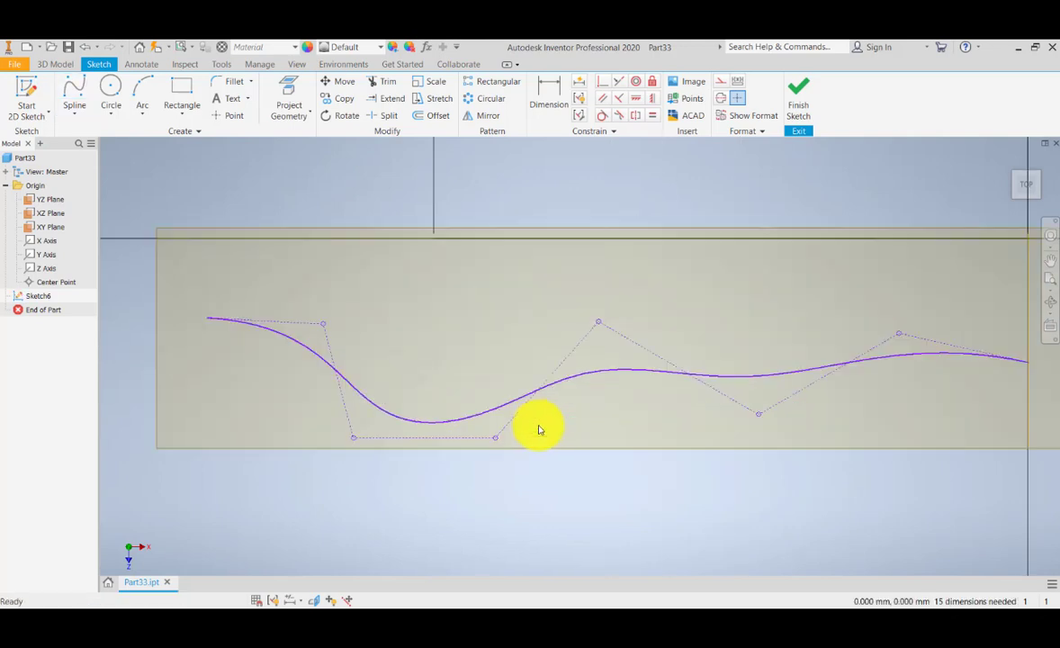
scroll(582, 424, "up", 4)
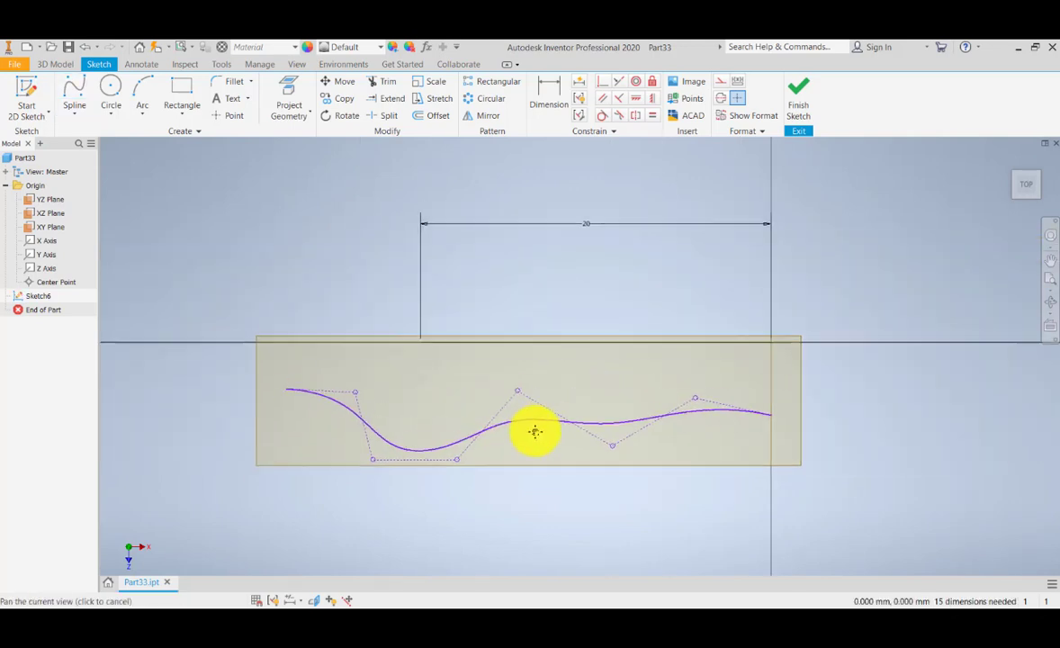
scroll(778, 381, "up", 4)
scroll(774, 383, "down", 3)
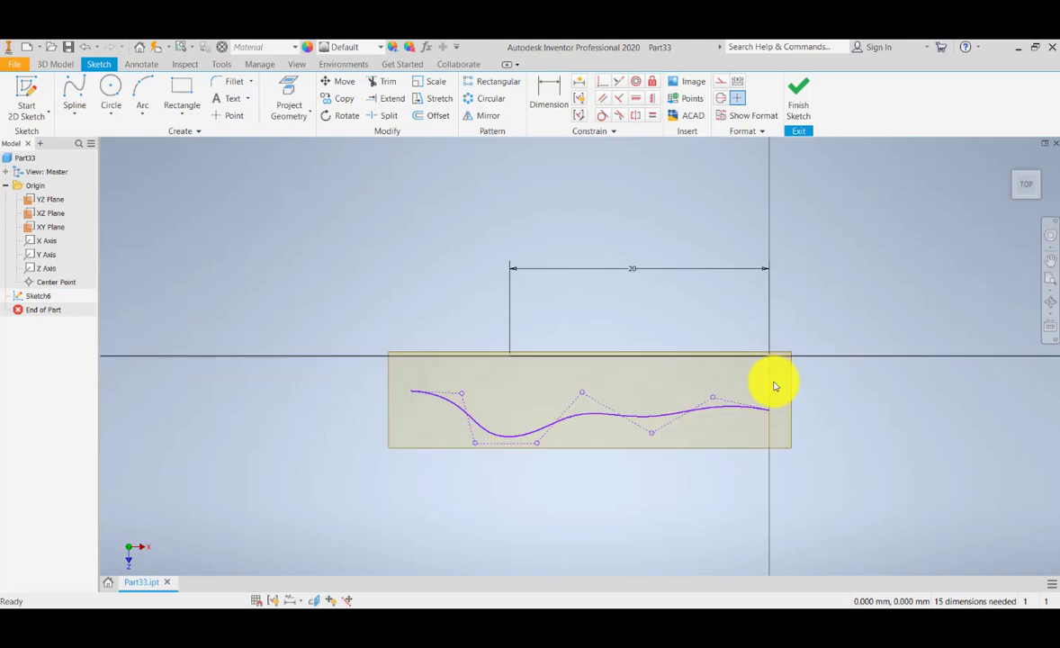
left_click(544, 88)
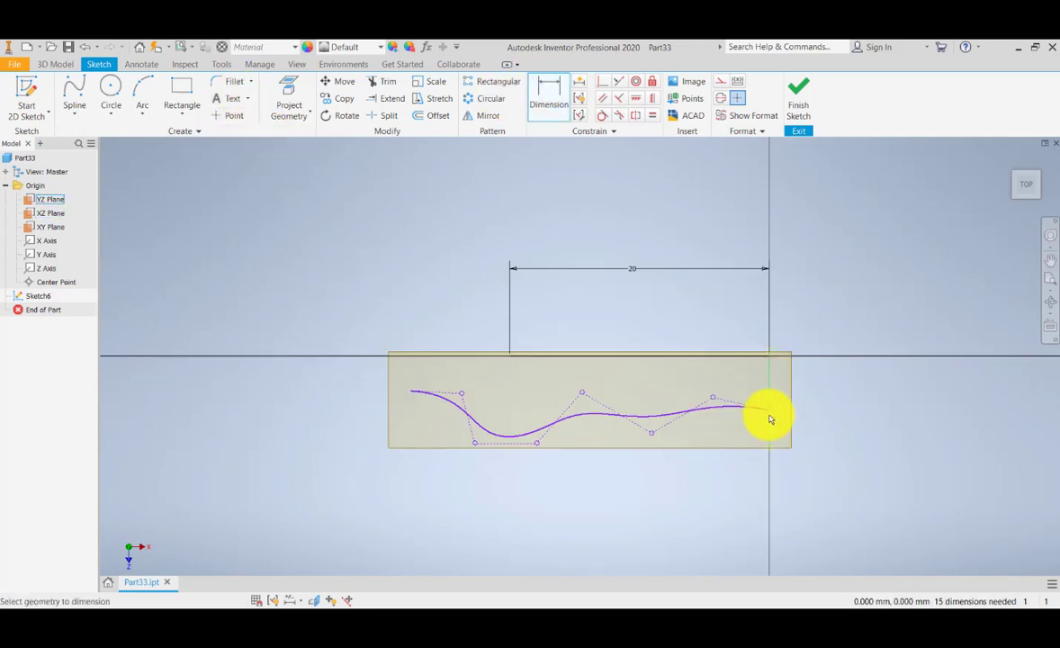
scroll(767, 416, "up", 2)
scroll(769, 416, "down", 4)
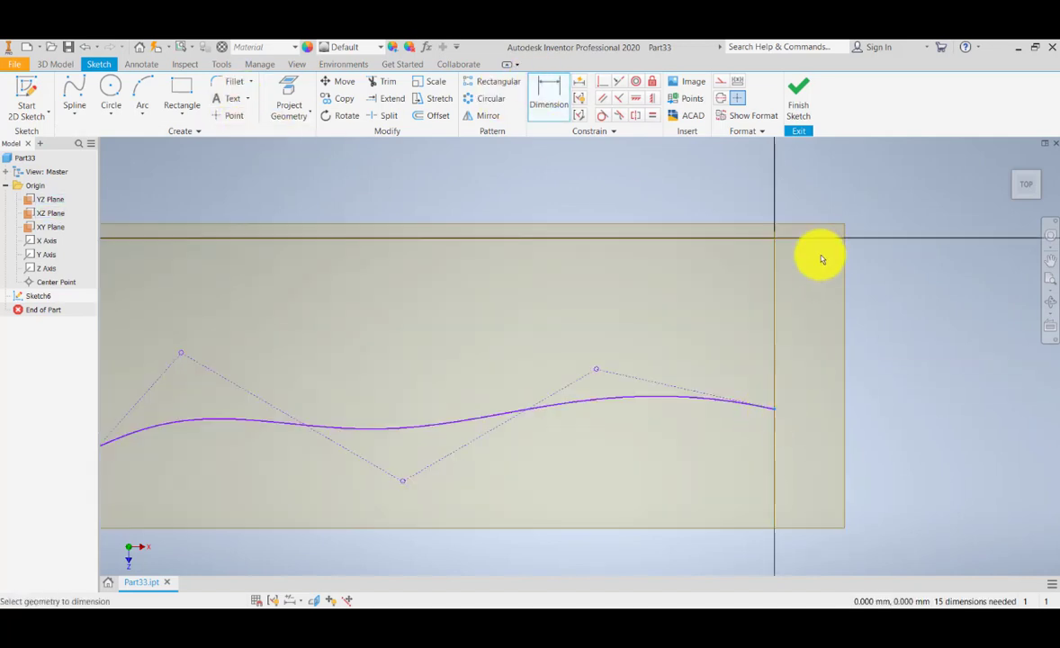
left_click(779, 240)
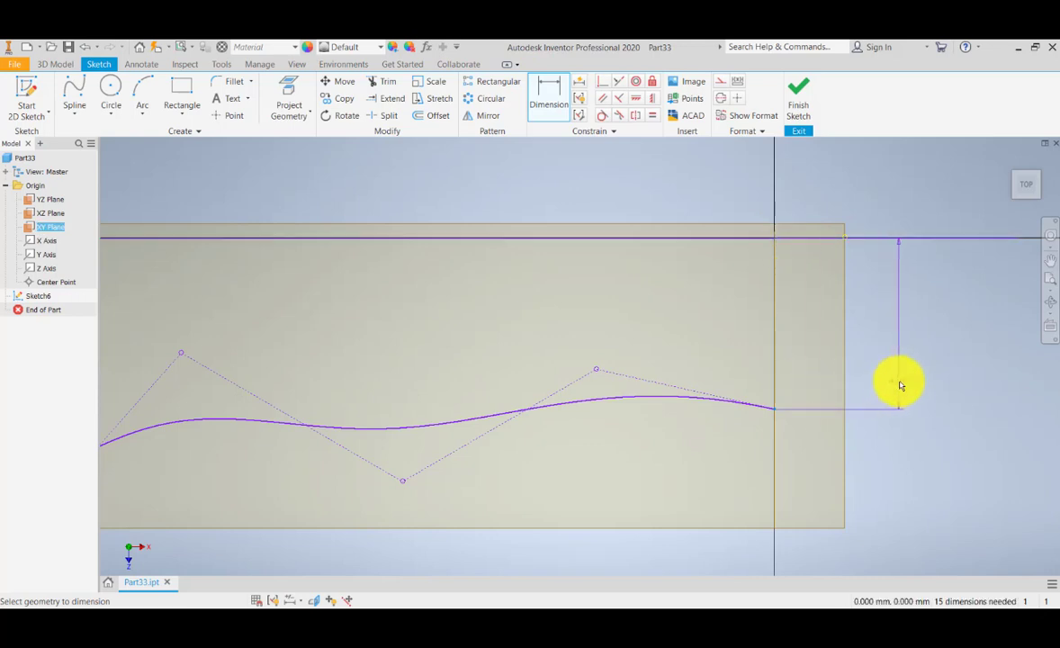
left_click(901, 385)
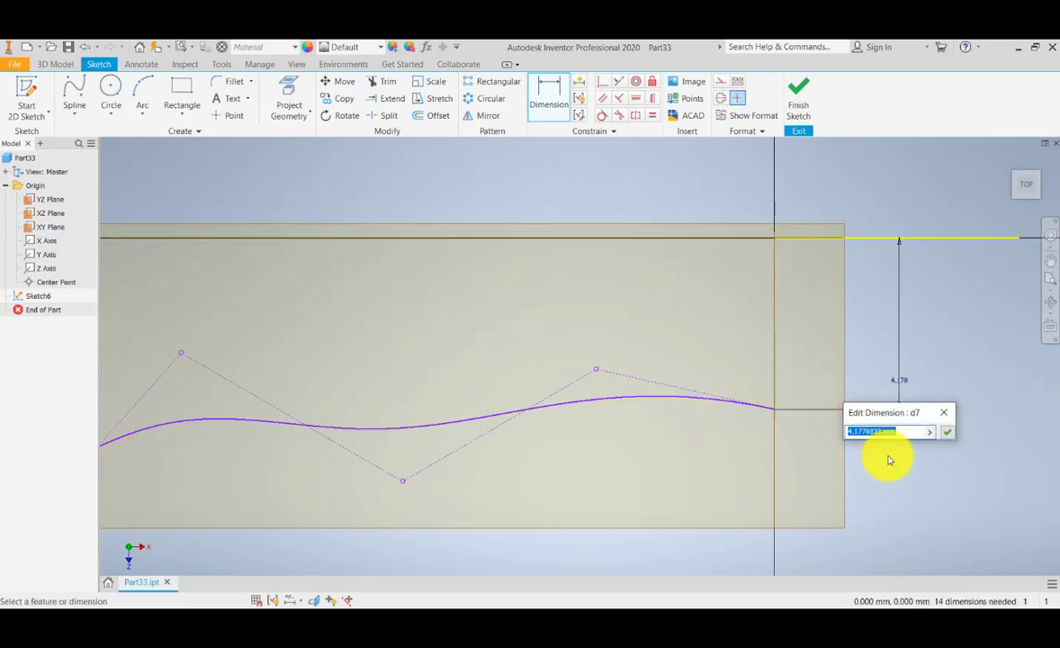
key("Return")
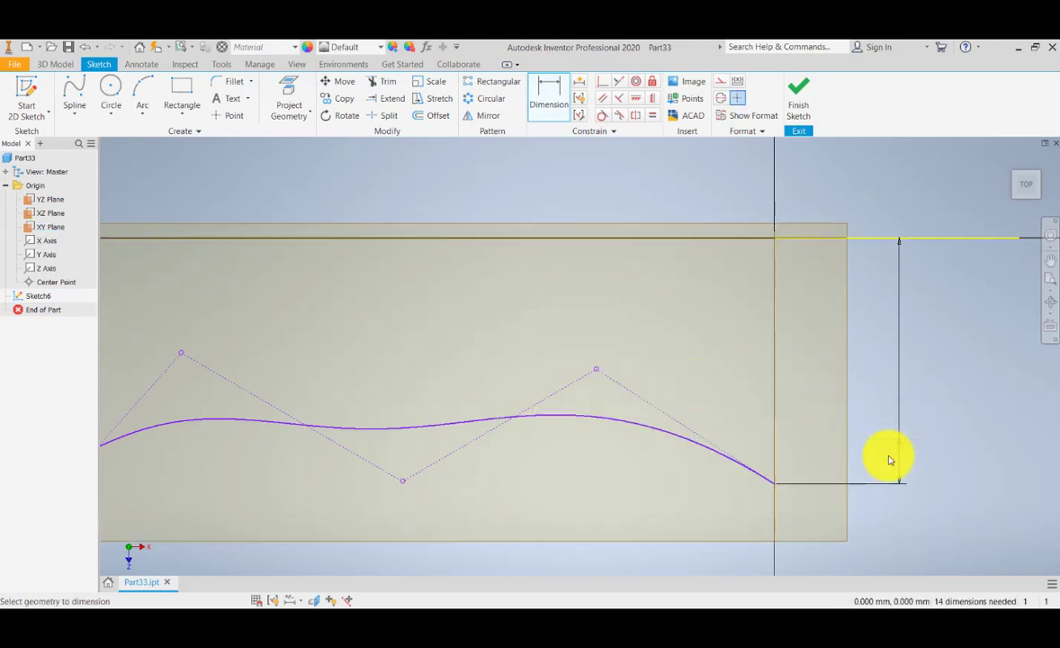
left_click(800, 90)
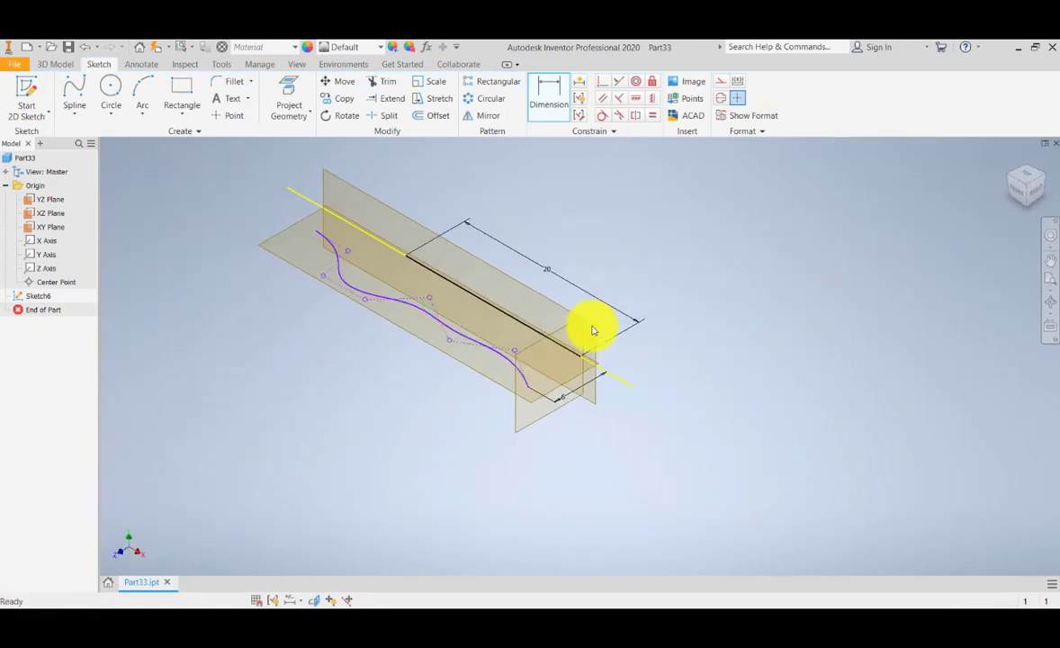
- Hide the YZ, XZ and XY origin planes together
scroll(592, 331, "up", 5)
scroll(590, 344, "down", 7)
middle_click_drag(518, 317, 583, 415)
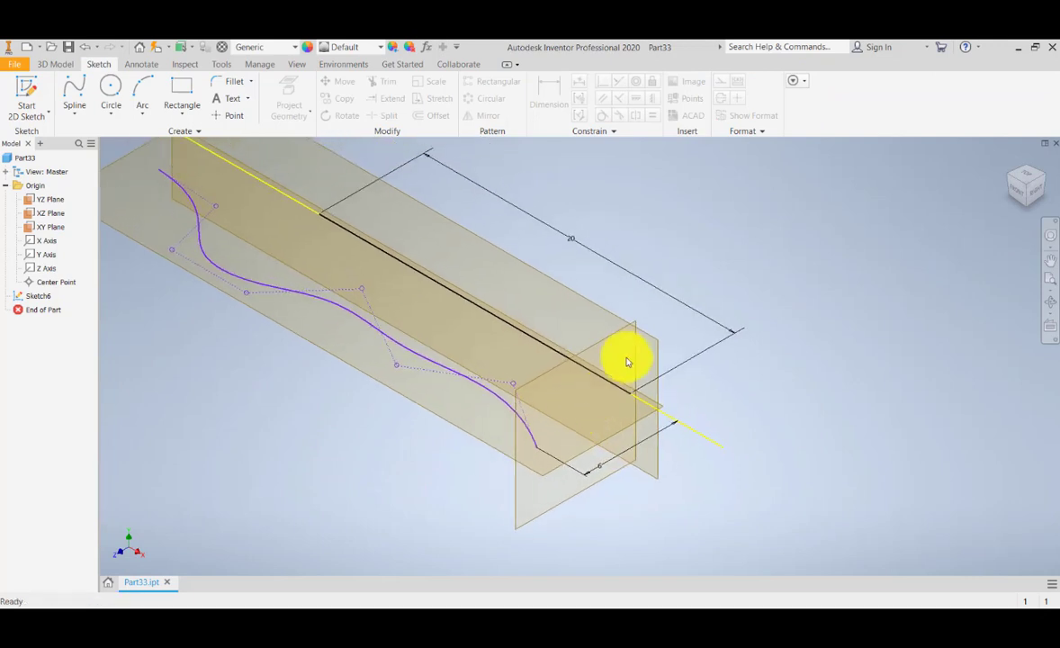
scroll(609, 421, "down", 2)
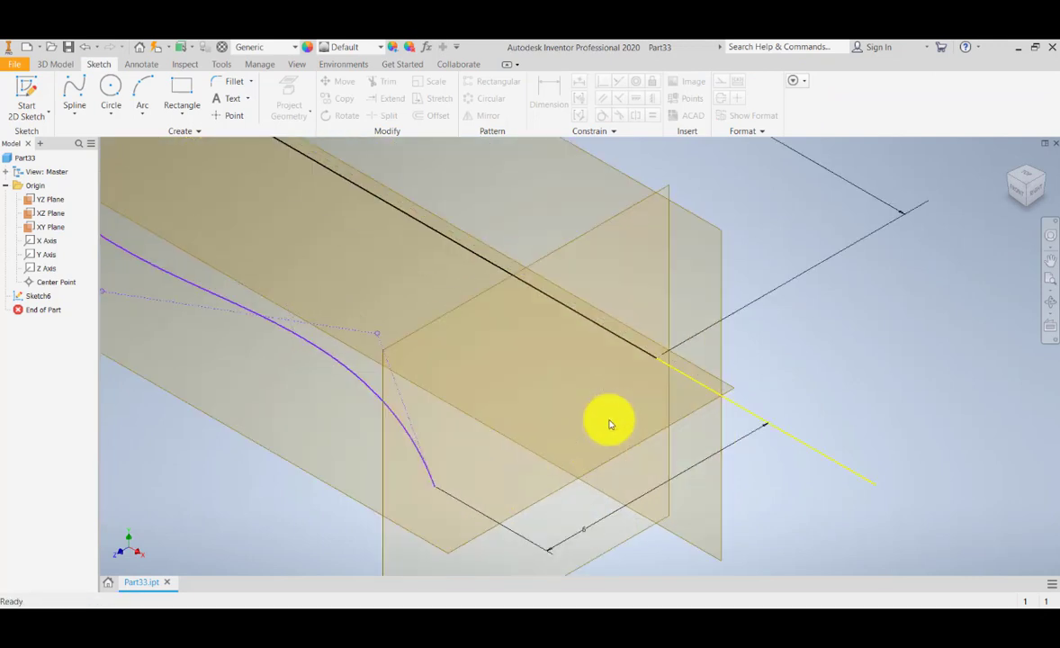
left_click(50, 199)
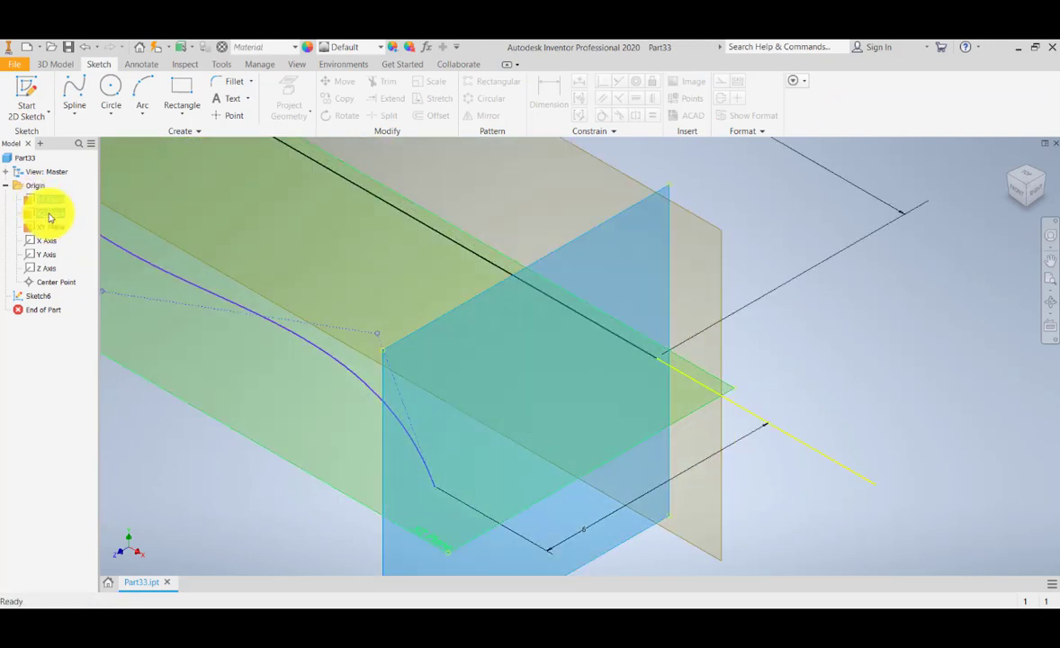
left_click(50, 215, "ctrl")
left_click(53, 227, "ctrl")
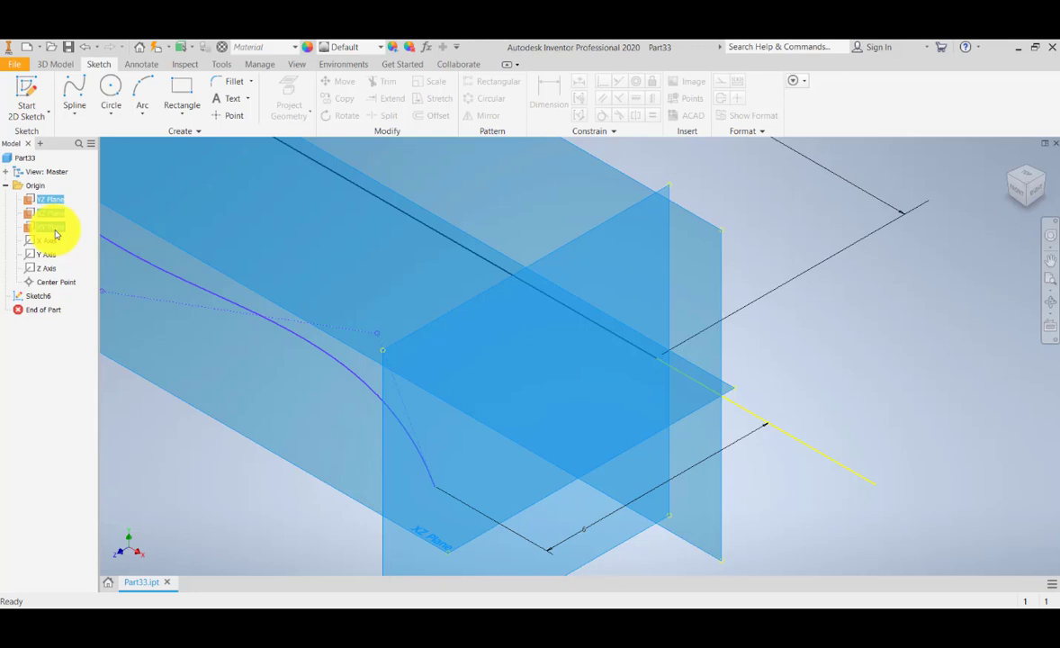
right_click(55, 234)
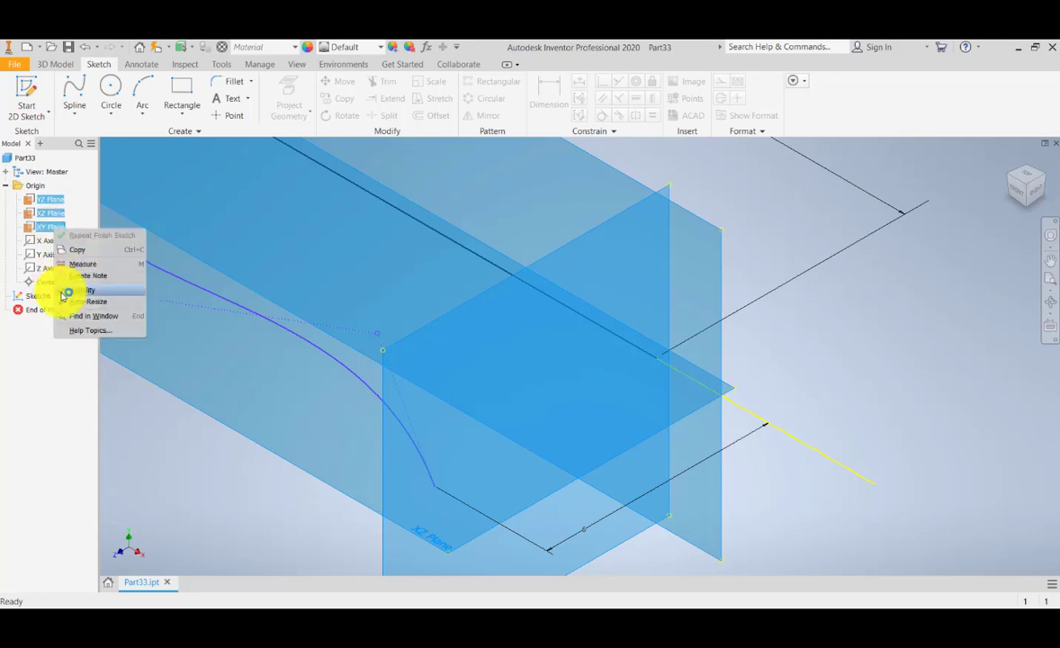
left_click(97, 291)
mouse_move(771, 402)
middle_mouse_down()
mouse_move(713, 422)
mouse_move(761, 407)
middle_mouse_up()
scroll(621, 453, "down", 4)
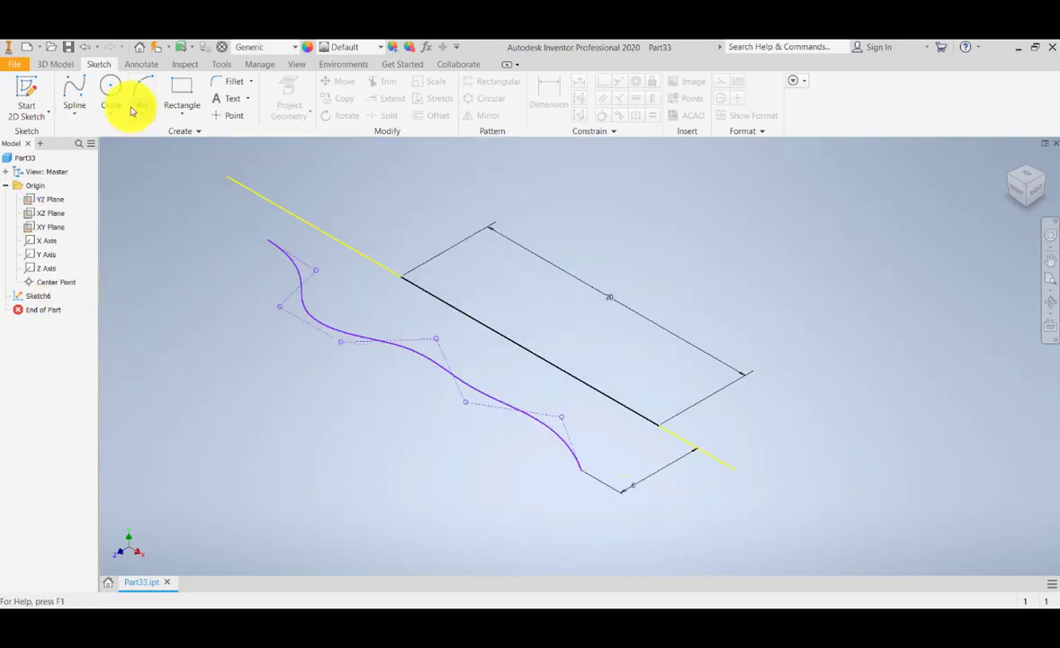
- Create a work plane normal to the 20 mm line through its end point at the origin
left_click(56, 64)
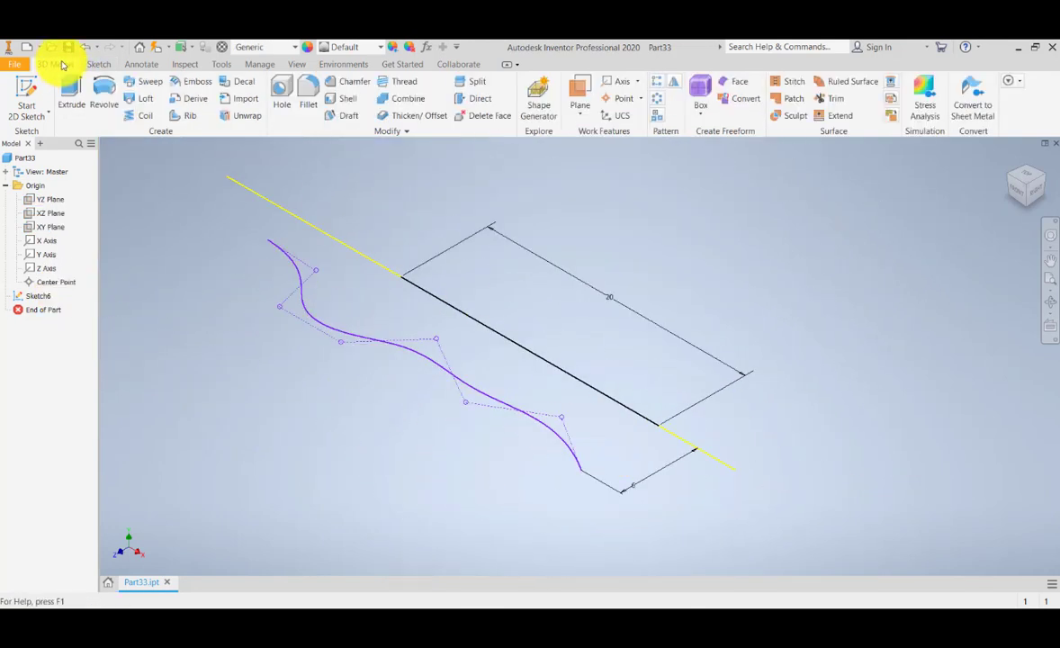
left_click(578, 118)
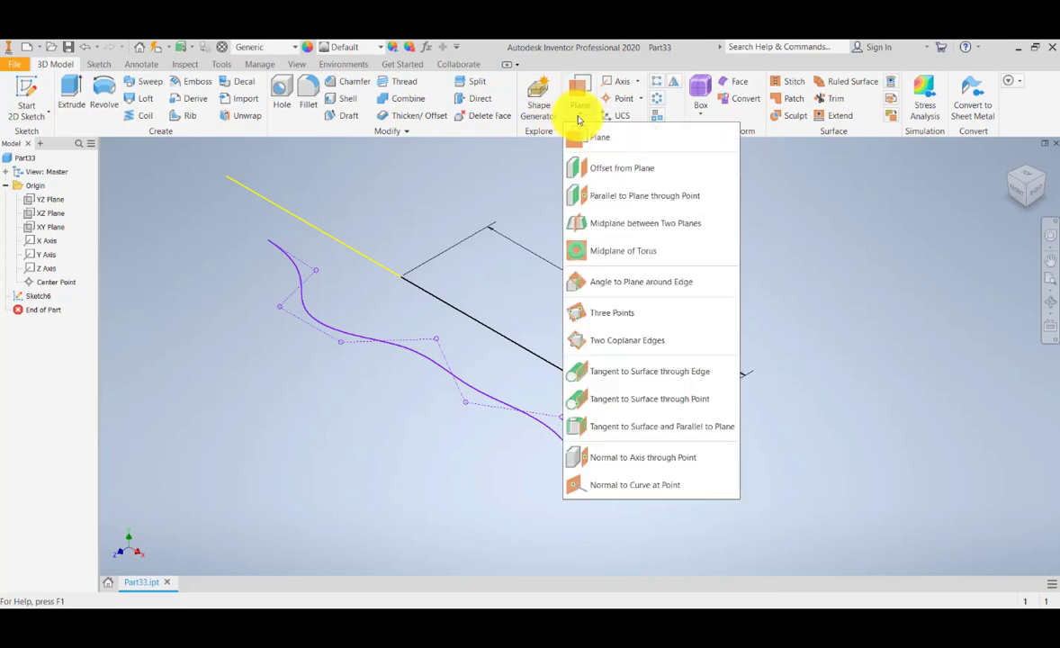
left_click(617, 465)
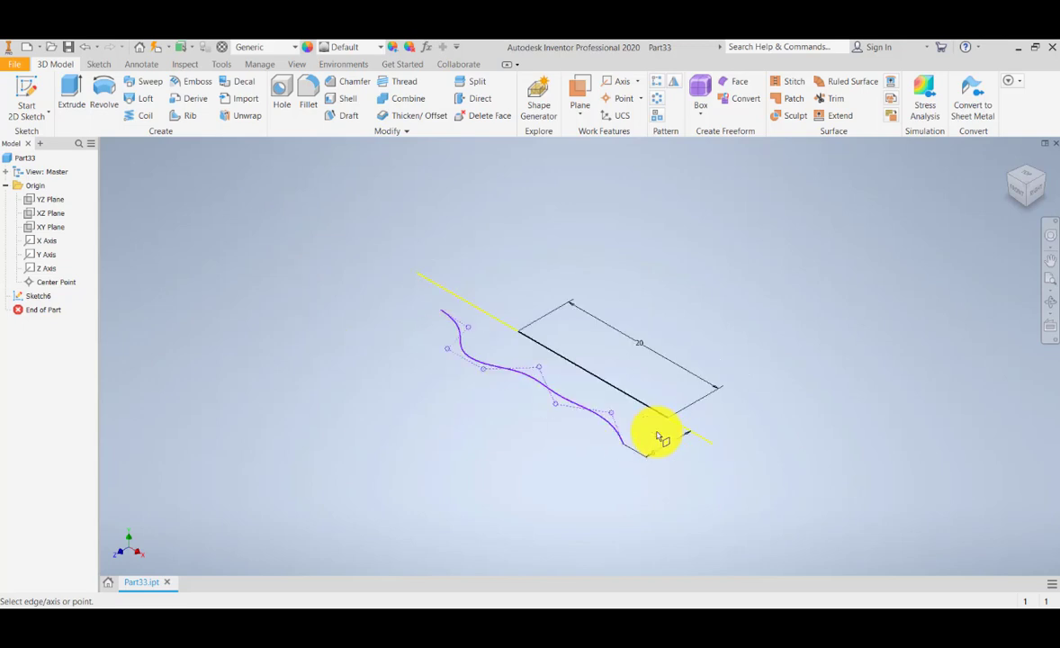
scroll(660, 435, "up", 5)
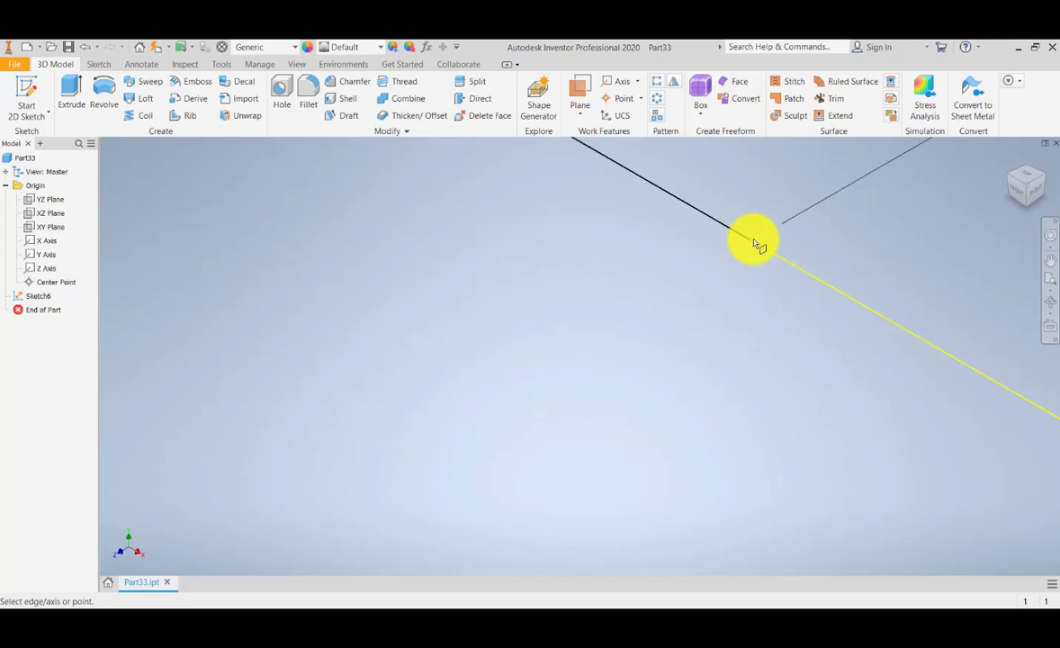
left_click(725, 237)
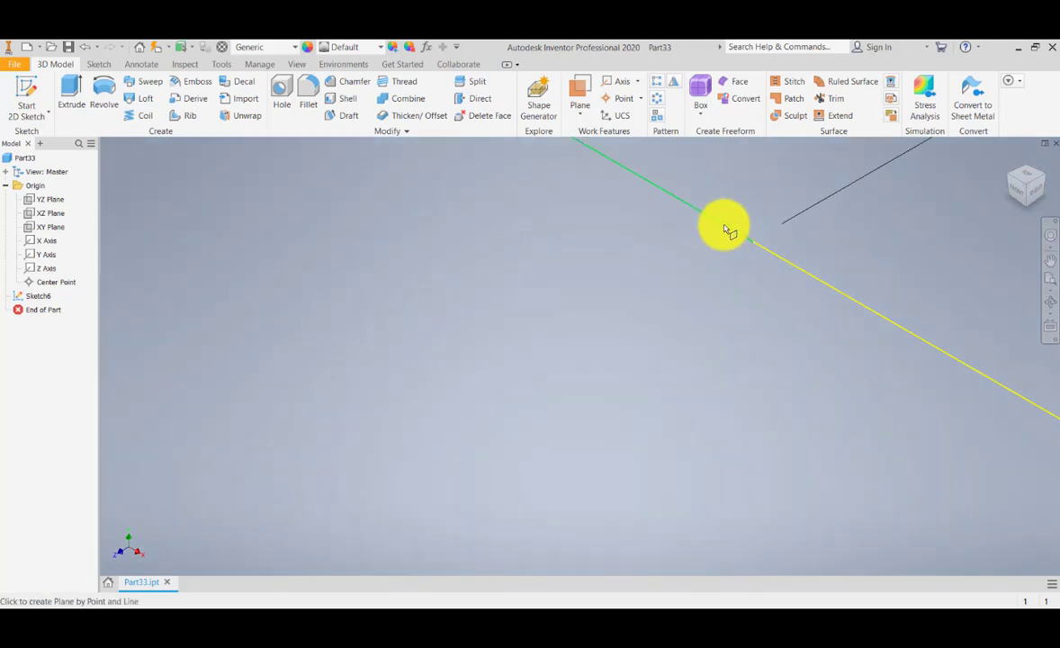
scroll(722, 225, "down", 3)
middle_click_drag(722, 225, 691, 330)
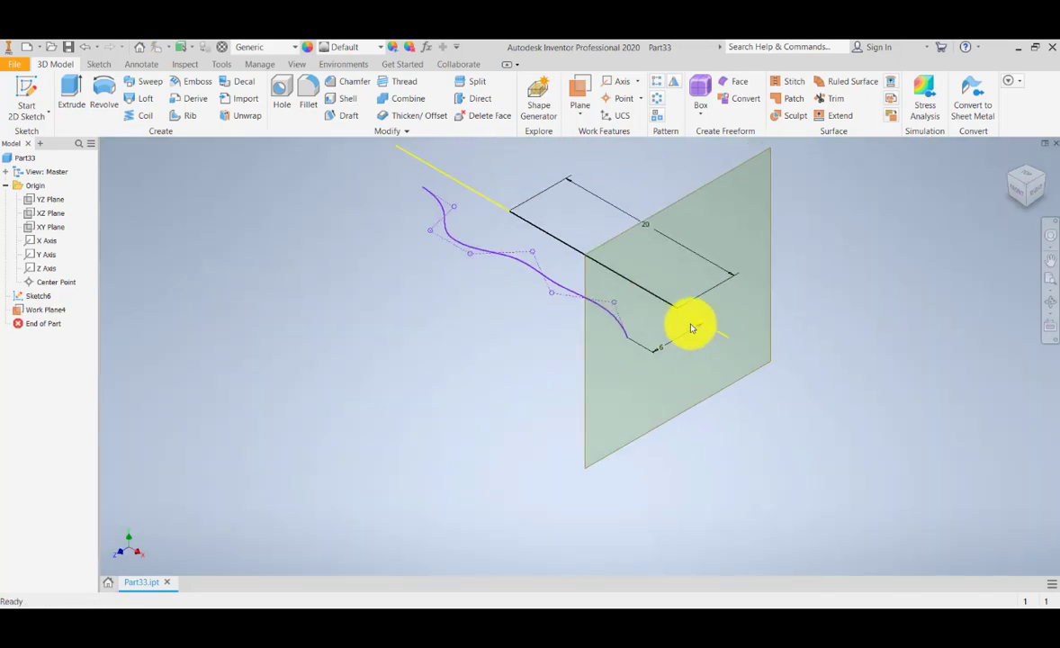
- Check the new work plane against the line from the front, and start a 2D sketch on that plane
left_click(1017, 195)
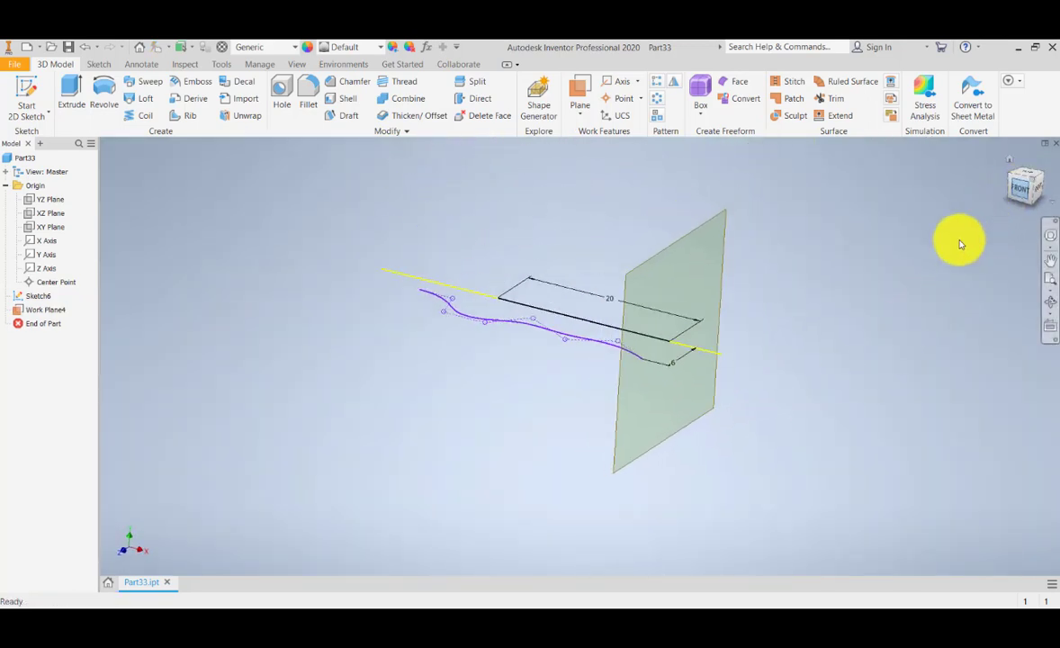
scroll(681, 359, "up", 12)
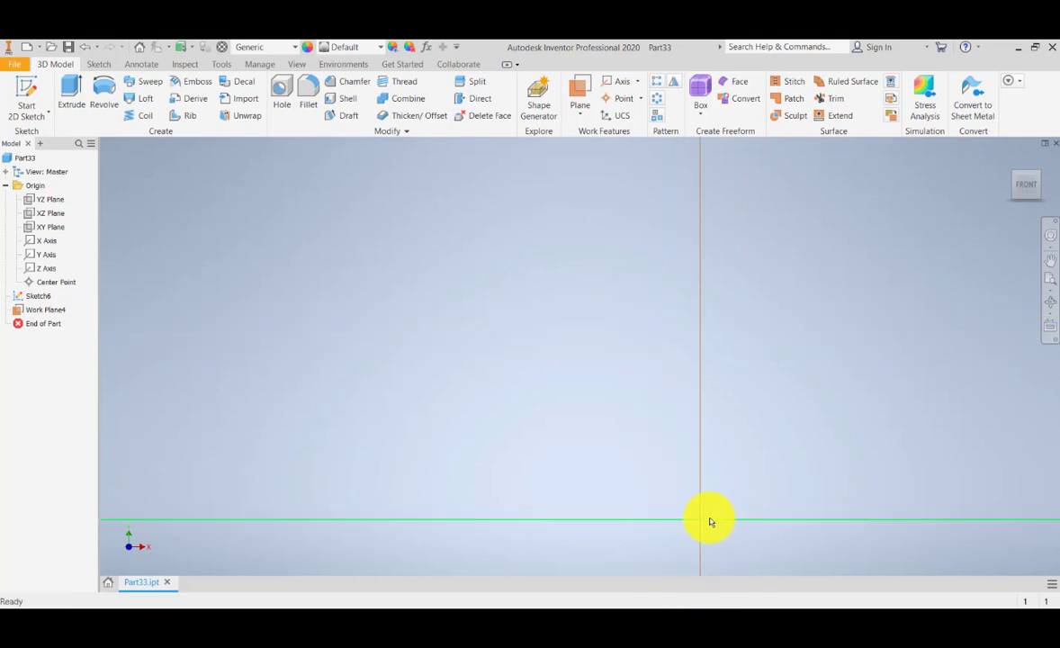
key("F2")
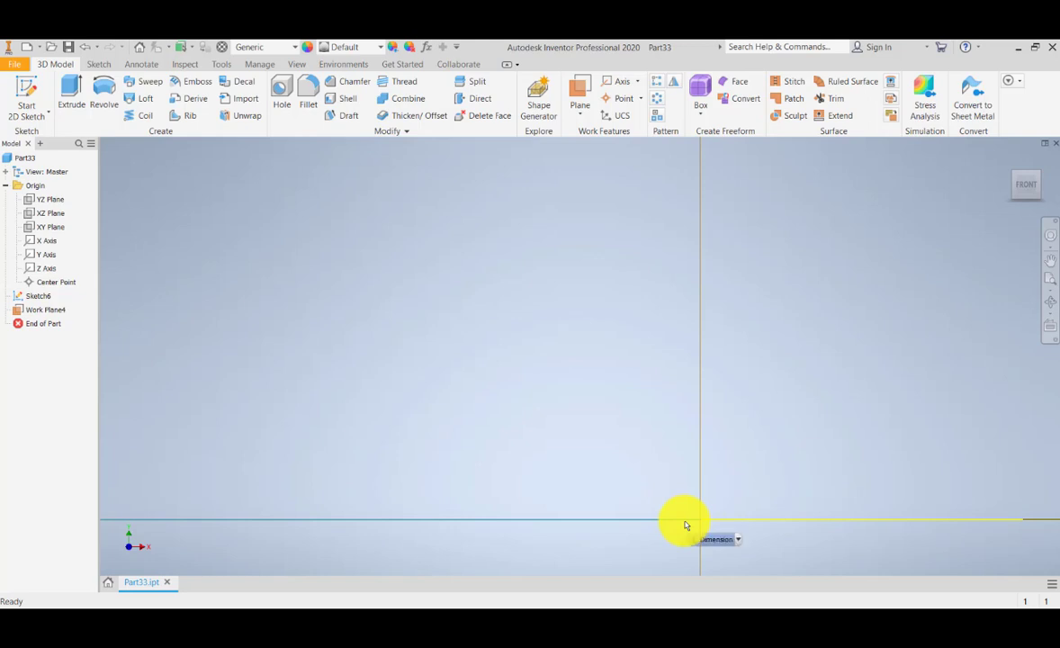
left_click(1009, 162)
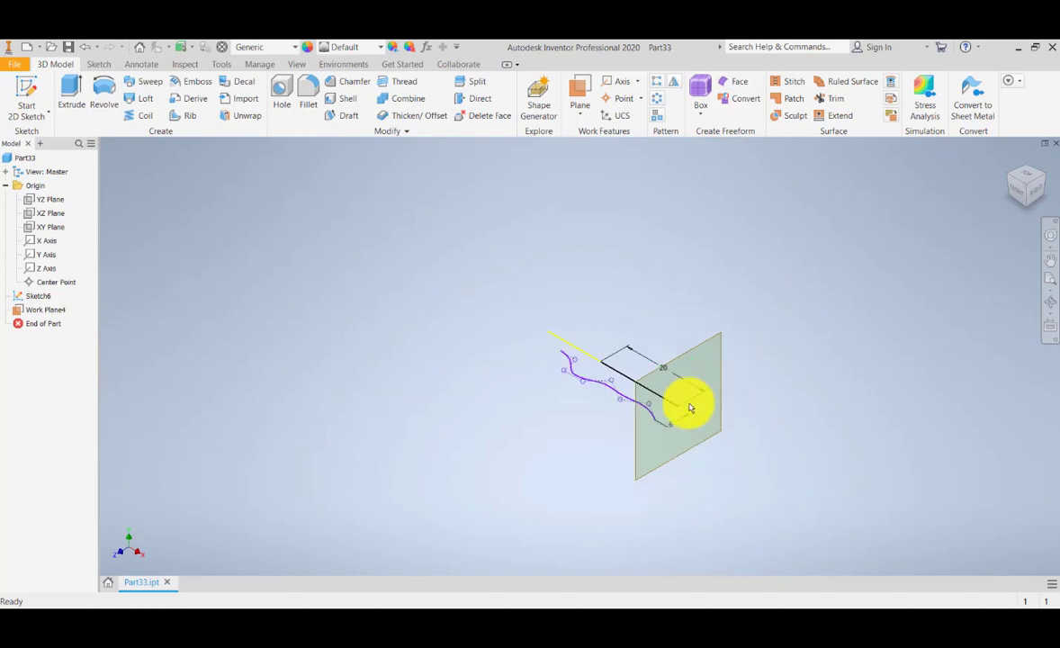
scroll(690, 408, "up", 5)
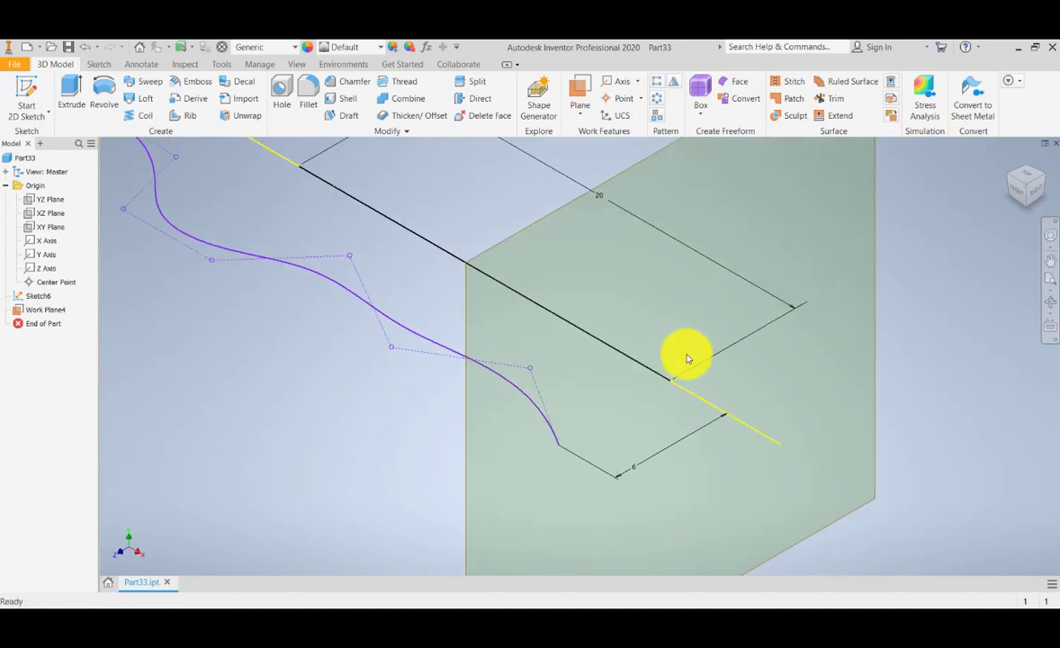
left_click(27, 95)
middle_click_drag(721, 320, 693, 350)
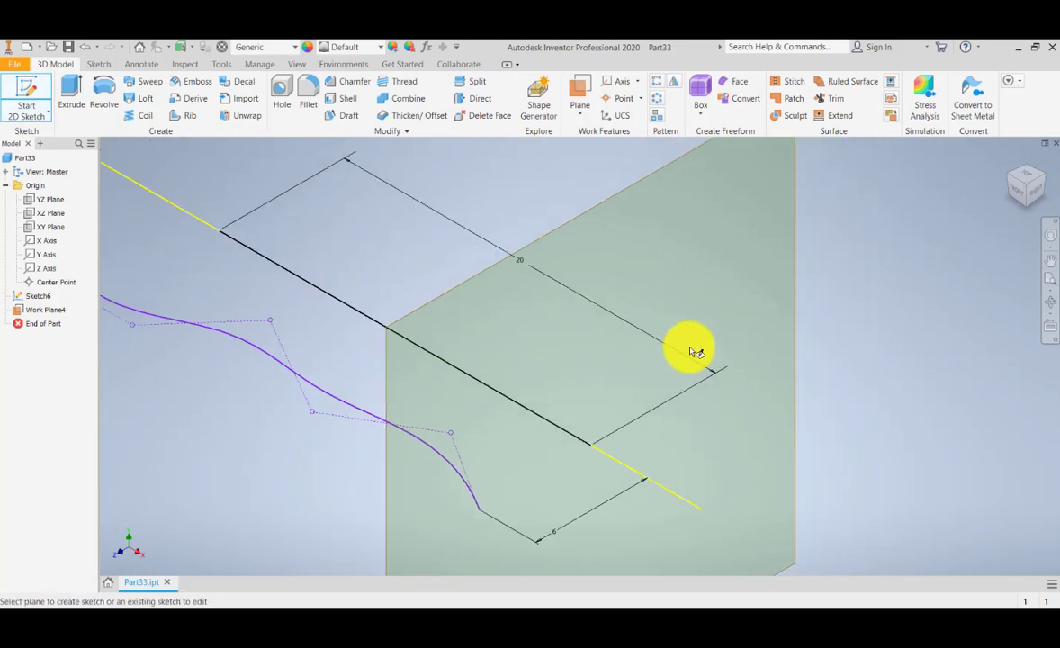
middle_click_drag(658, 207, 663, 242)
left_click(670, 211)
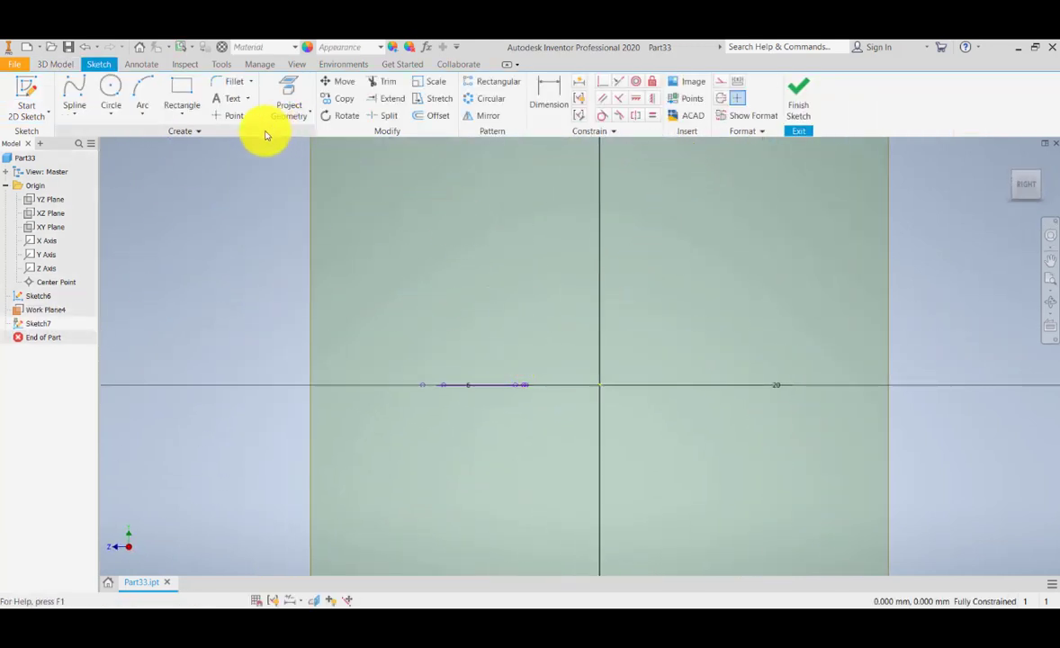
- Draw a circle about 4.3 mm in diameter centred on the sketch origin
left_click(115, 91)
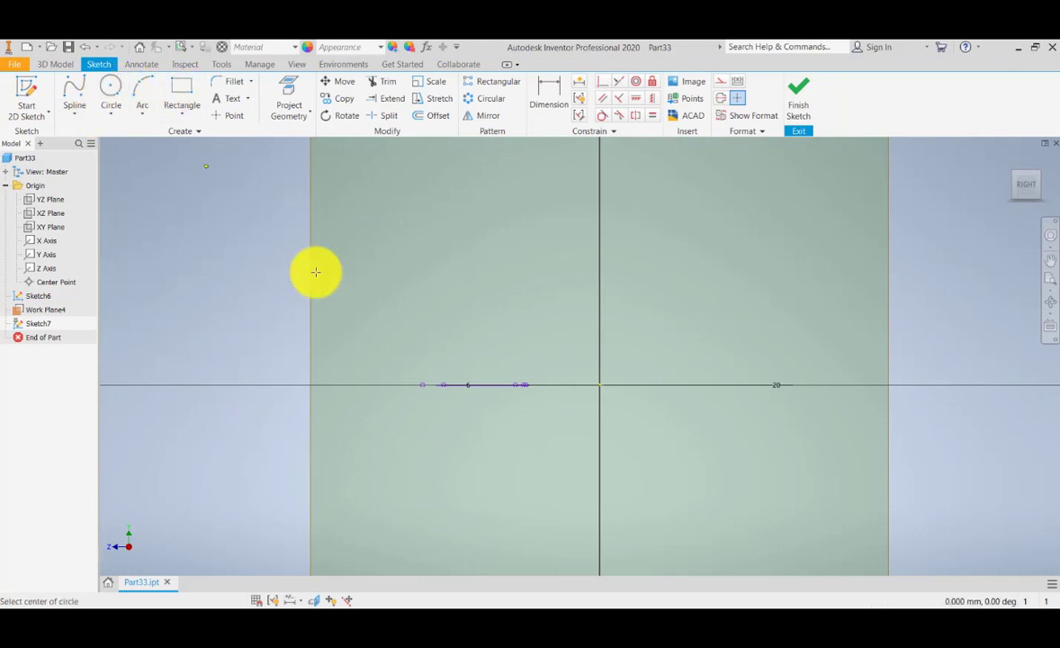
left_click(599, 386)
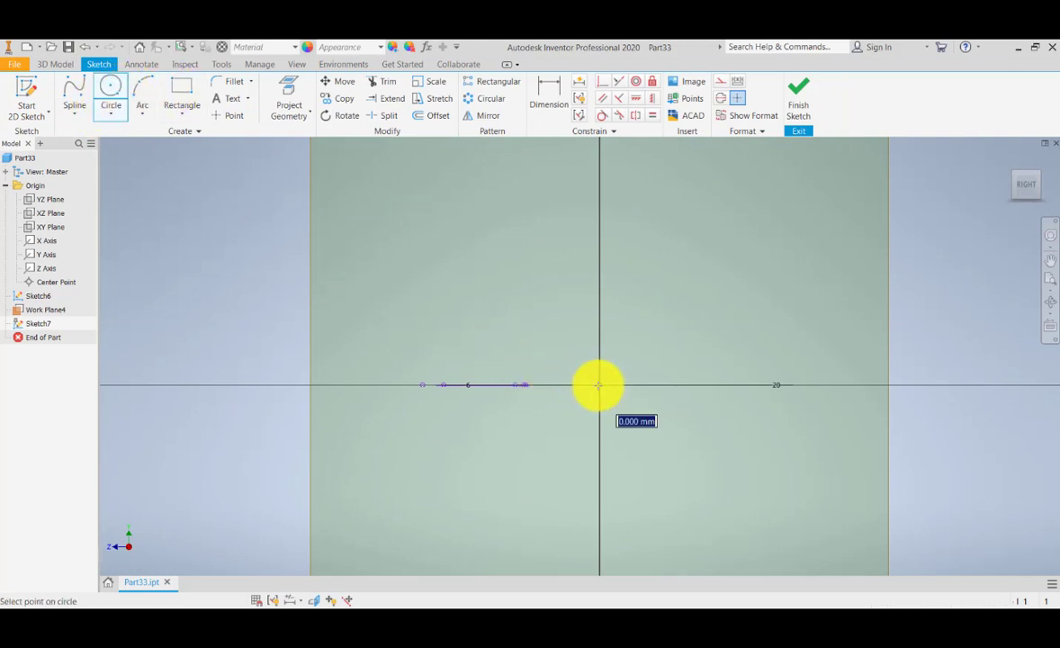
left_click(637, 342)
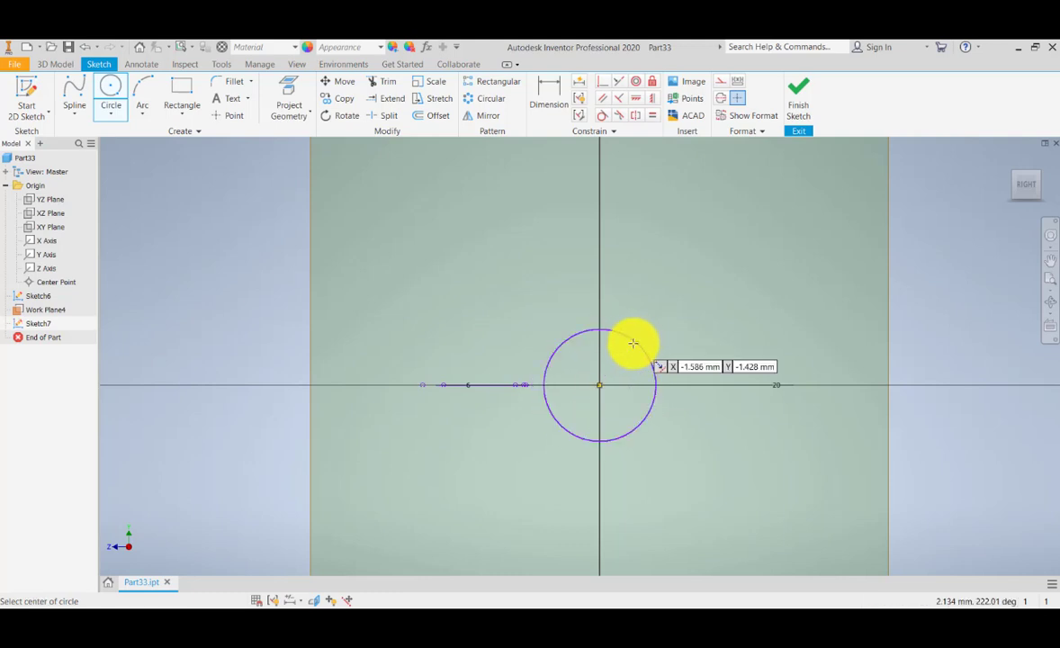
- Dimension the circle's diameter, set it to 6 mm, and finish the sketch
scroll(620, 346, "up", 3)
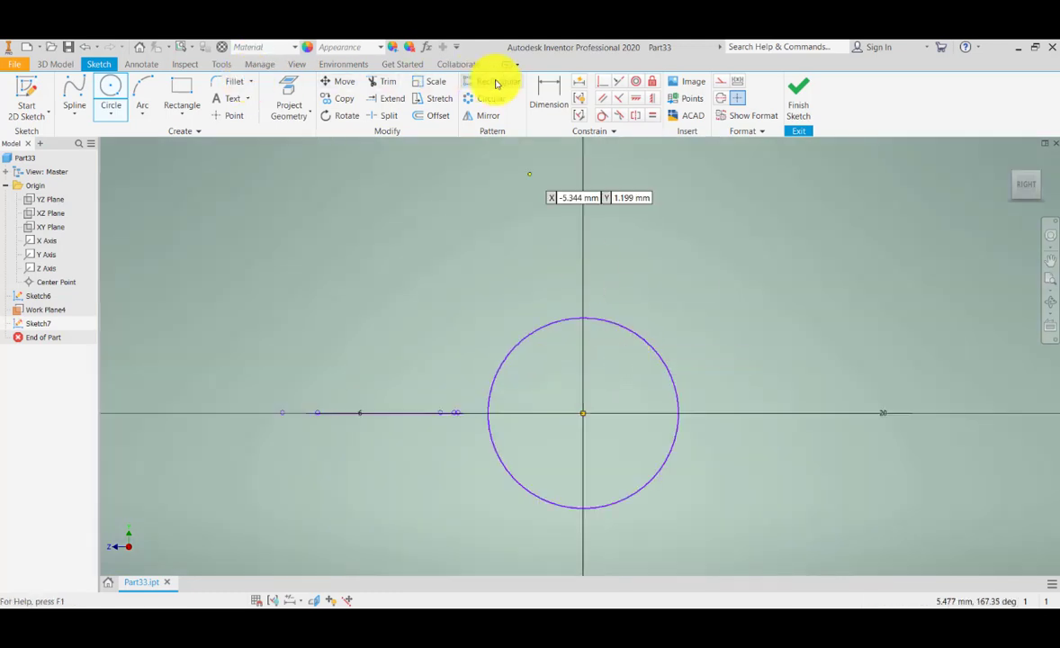
left_click(549, 97)
left_click(646, 339)
left_click(765, 288)
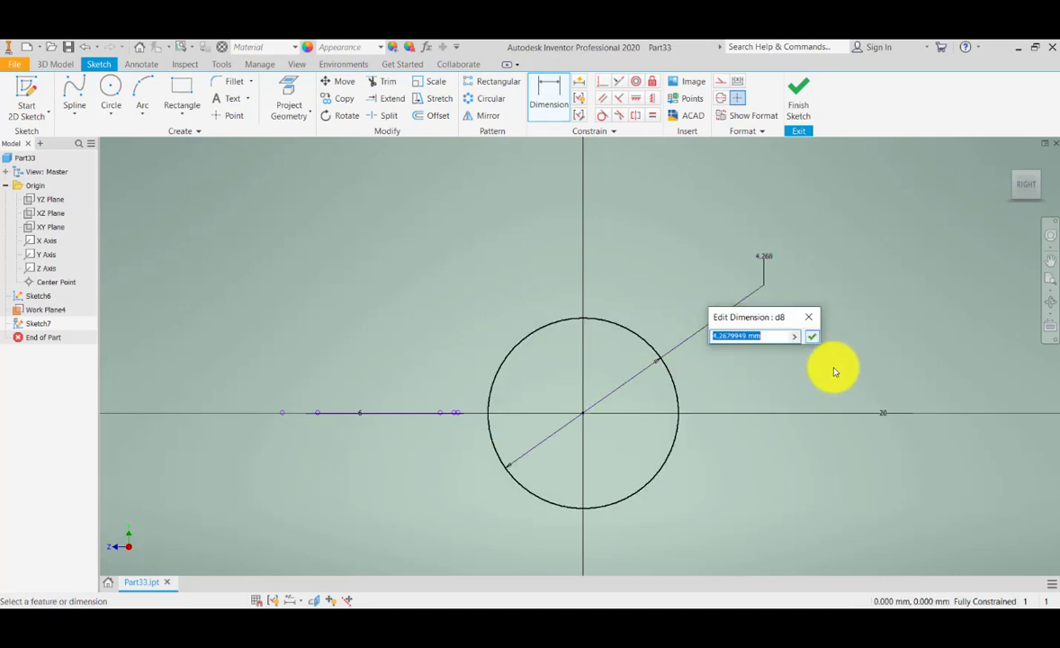
key("Return")
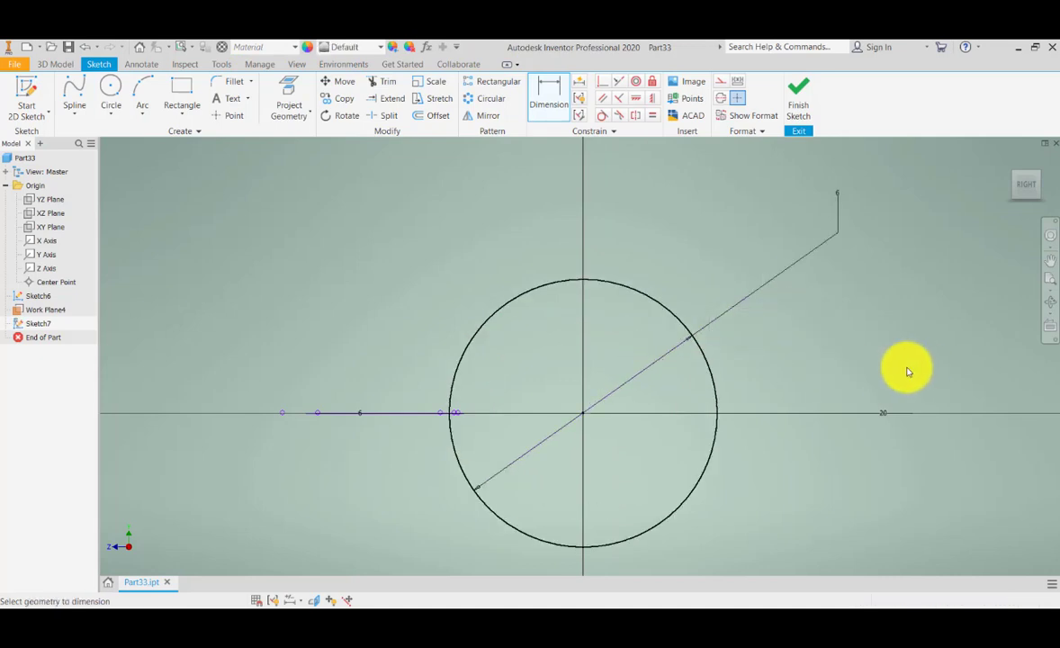
left_click(795, 90)
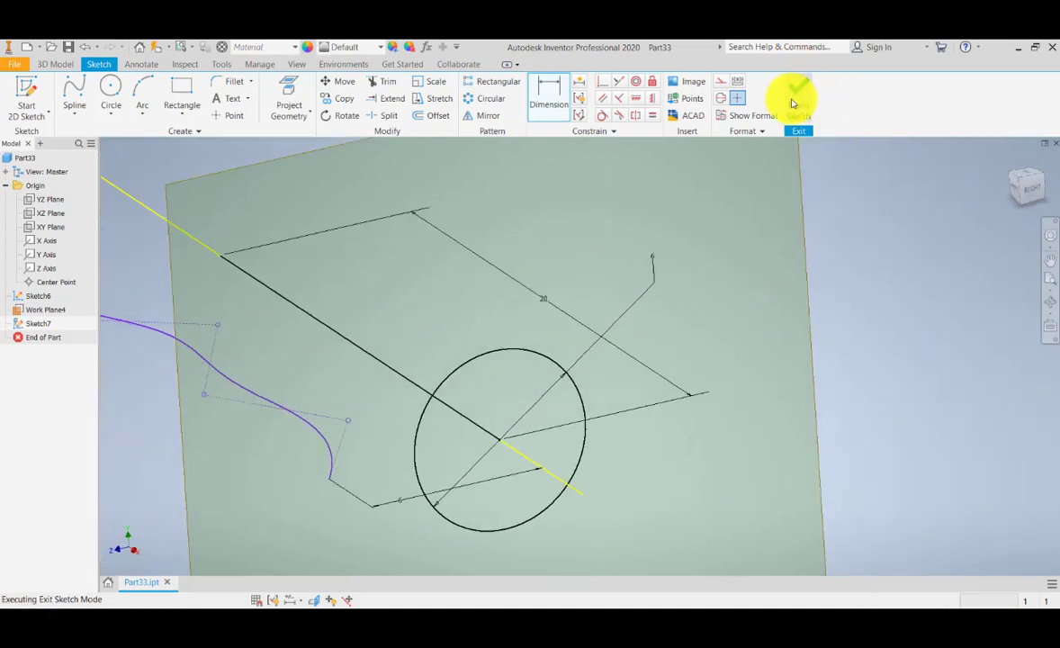
- Set up a sweep of the 6 mm circle along the 20 mm line, with Guide orientation and the wavy spline as guide rail
mouse_move(638, 348)
middle_mouse_down()
mouse_move(717, 314)
mouse_move(823, 246)
middle_mouse_up()
scroll(585, 340, "up", 5)
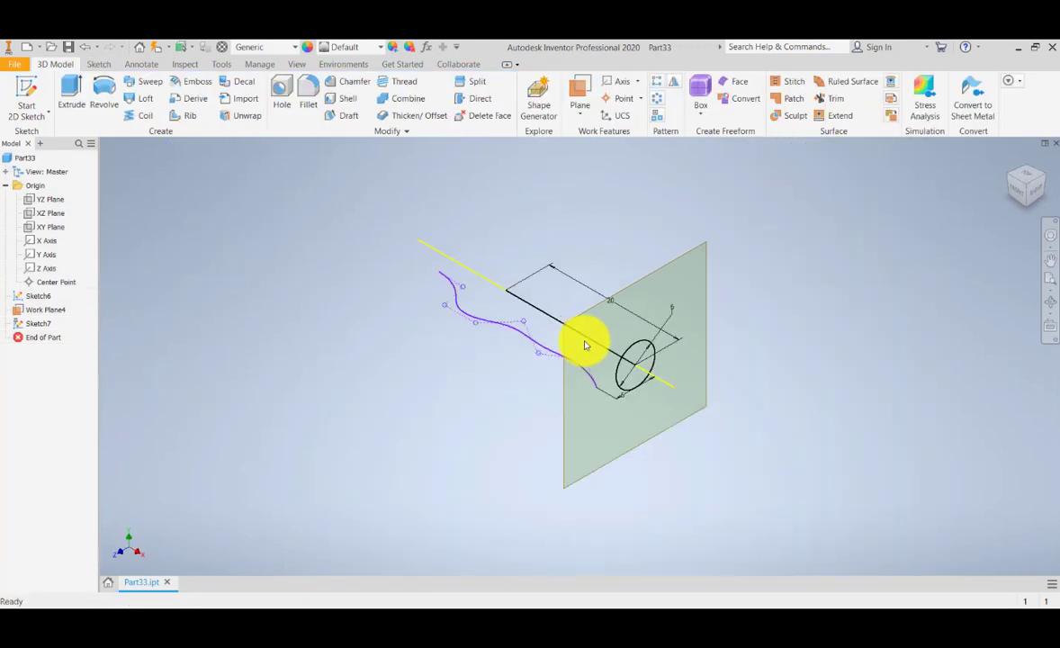
scroll(358, 250, "down", 5)
middle_click_drag(725, 392, 398, 231)
middle_click_drag(760, 393, 681, 369)
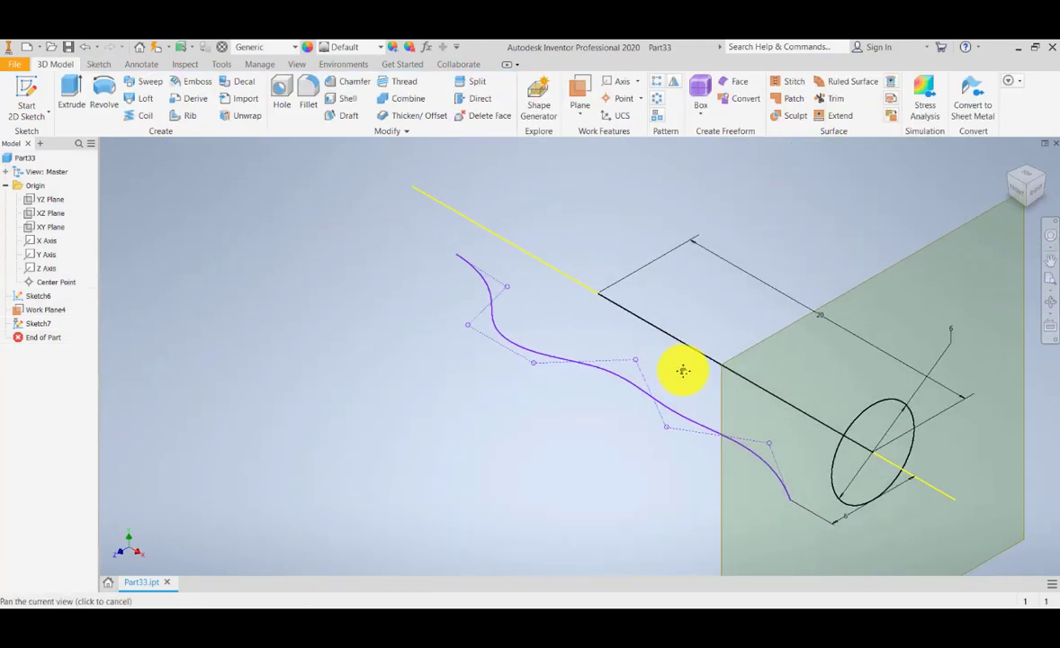
left_click(154, 81)
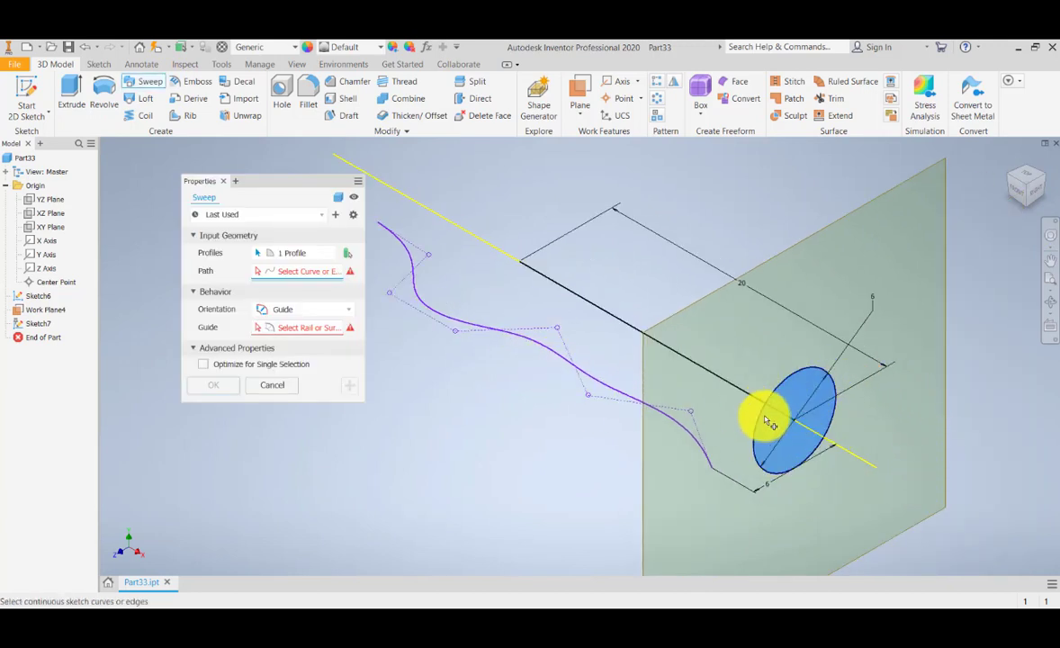
left_click(564, 290)
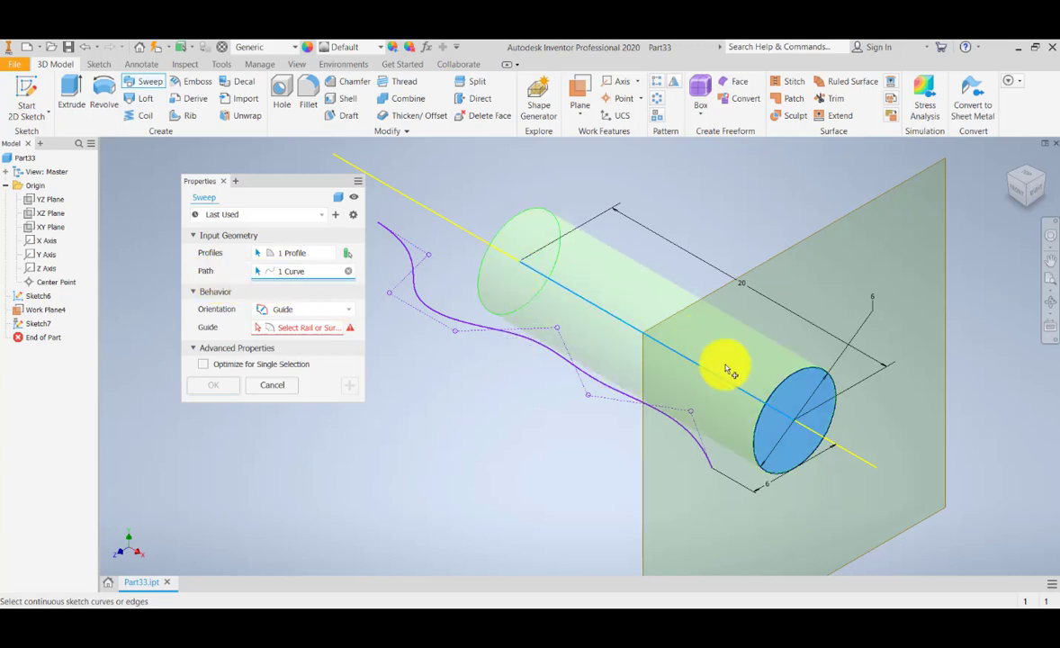
middle_click_drag(476, 281, 540, 311)
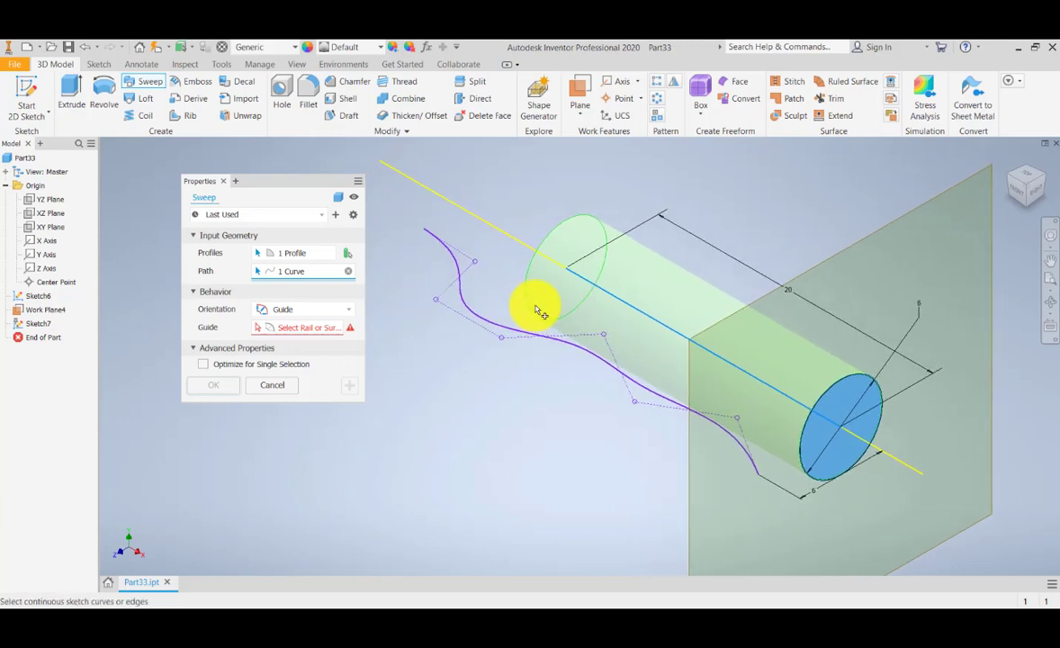
left_click(287, 331)
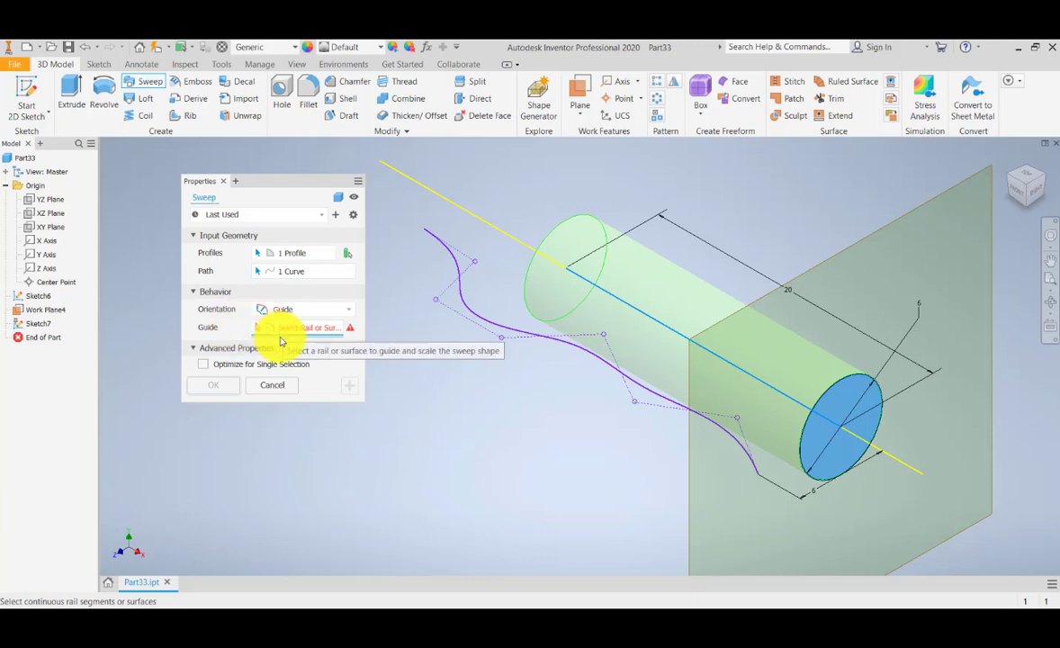
left_click(576, 351)
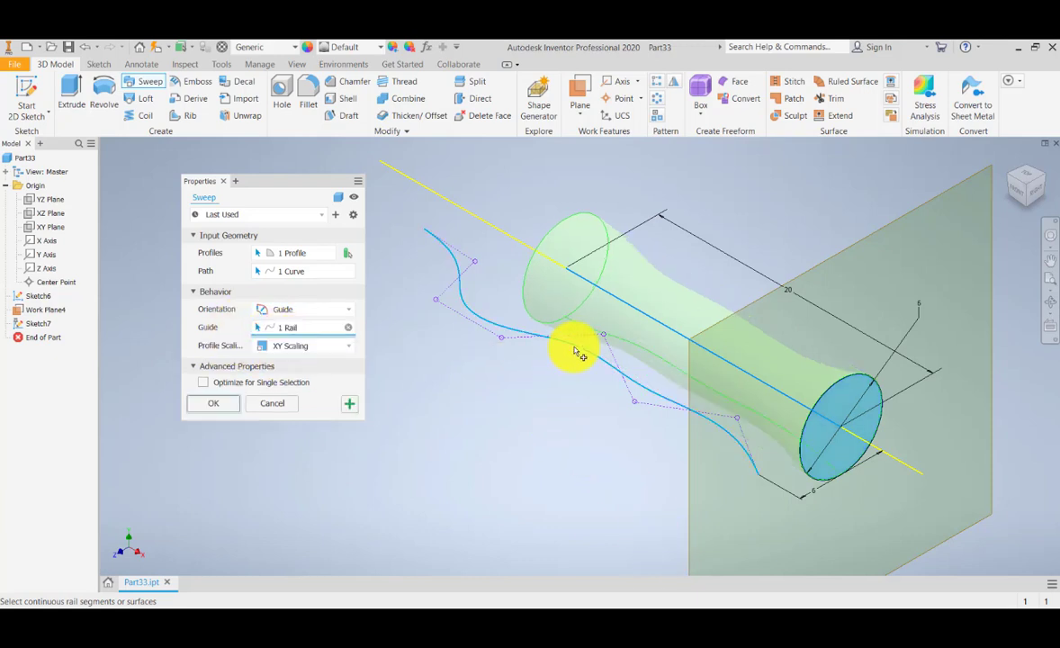
- Compare the sweep preview with the guide spline from the top, and create the sweep with XY Scaling
left_click(1030, 177)
scroll(552, 395, "up", 6)
scroll(555, 399, "down", 7)
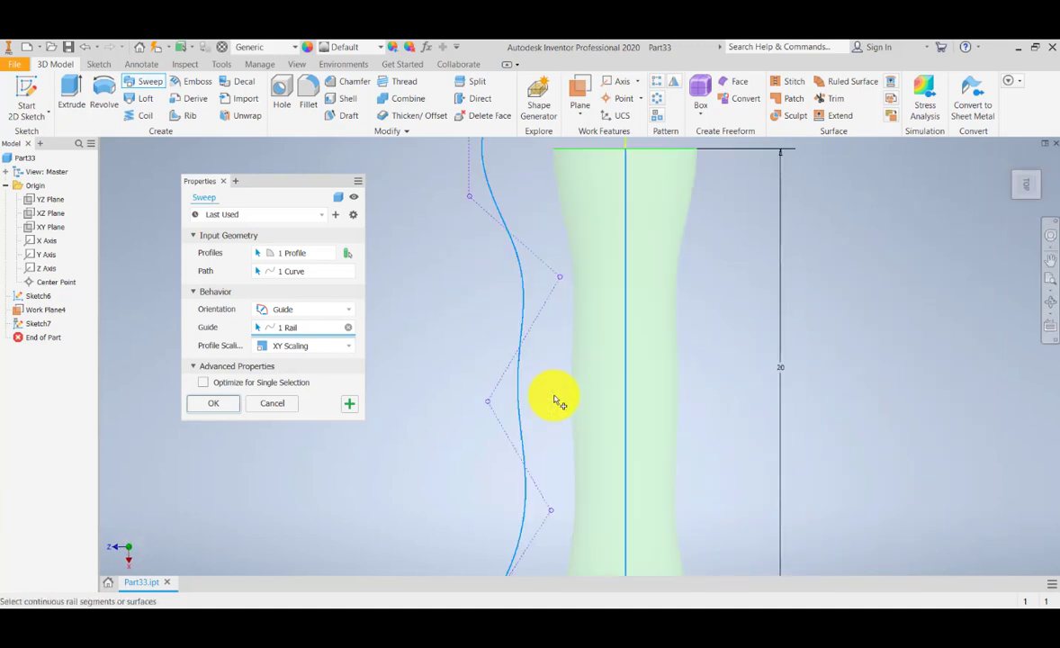
scroll(554, 399, "up", 2)
middle_click_drag(557, 402, 571, 363)
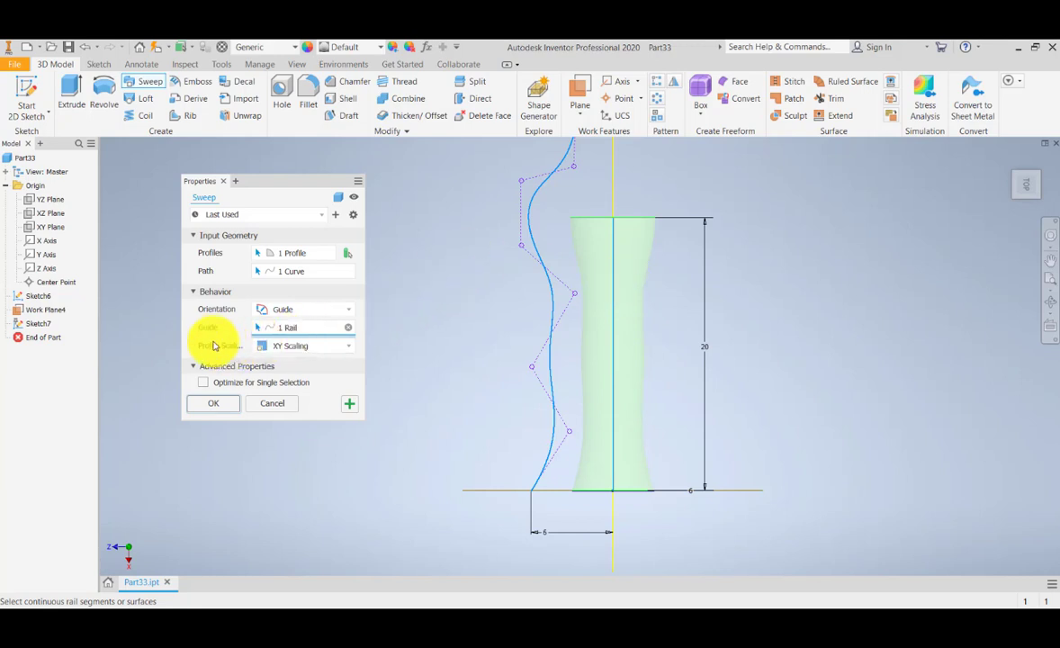
left_click(225, 406)
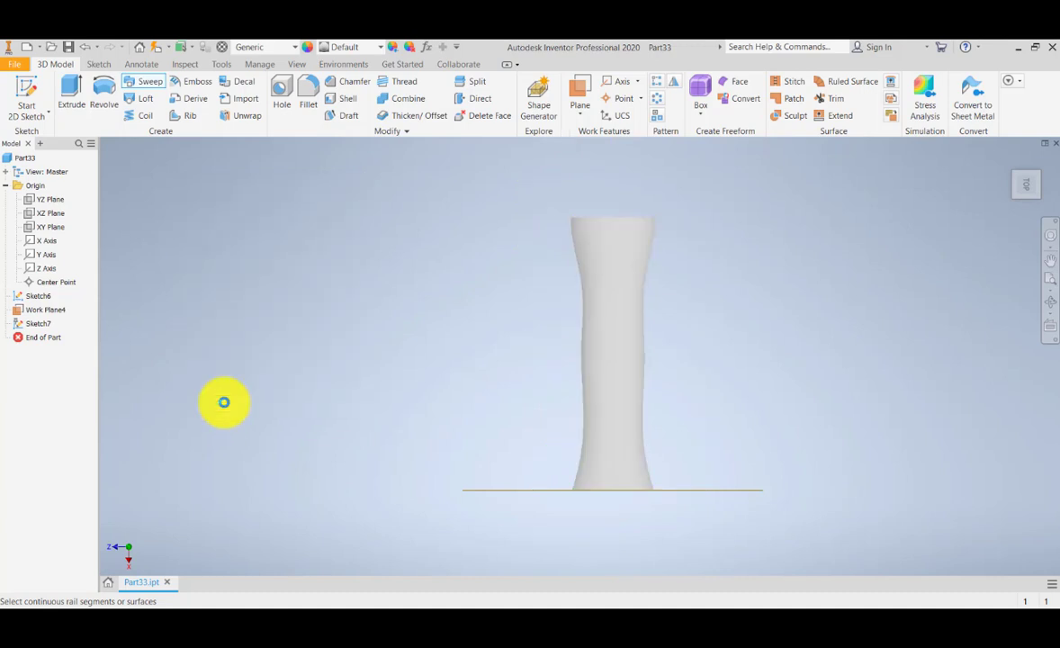
- Display the swept body shaded with its edges and with shadows turned on, and inspect its shape from different isometric sides
middle_click_drag(592, 386, 585, 407)
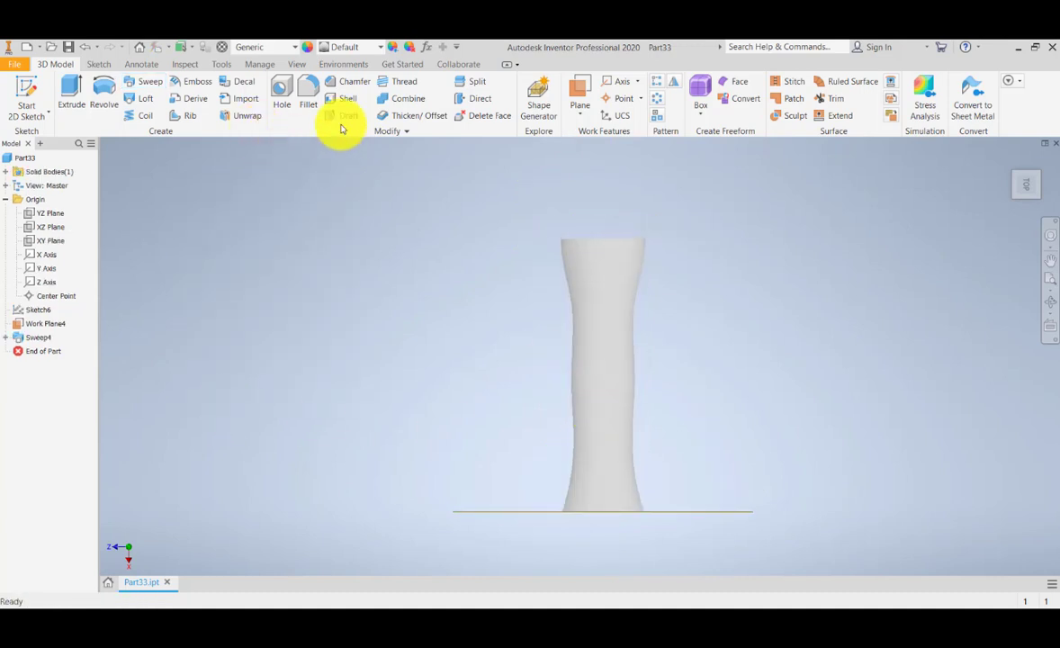
left_click(221, 65)
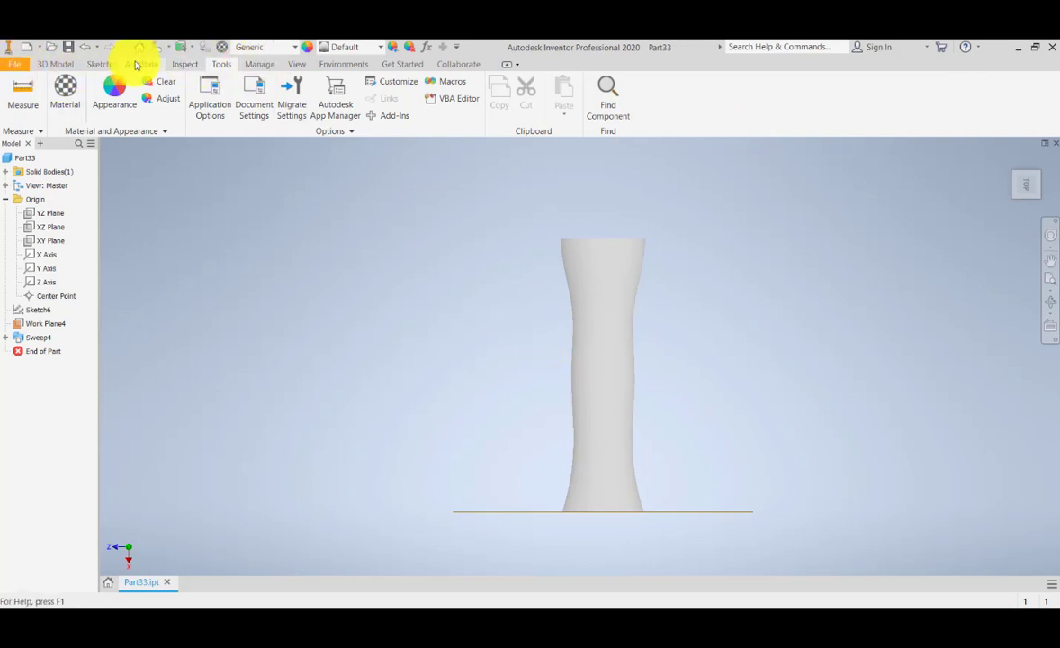
left_click(101, 64)
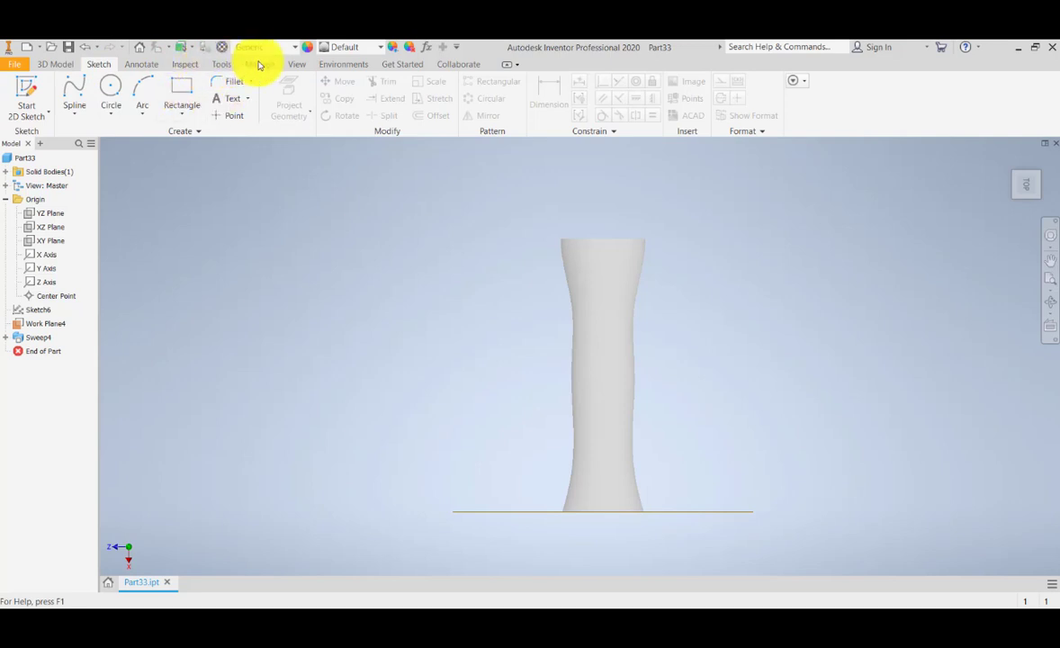
left_click(289, 64)
left_click(245, 103)
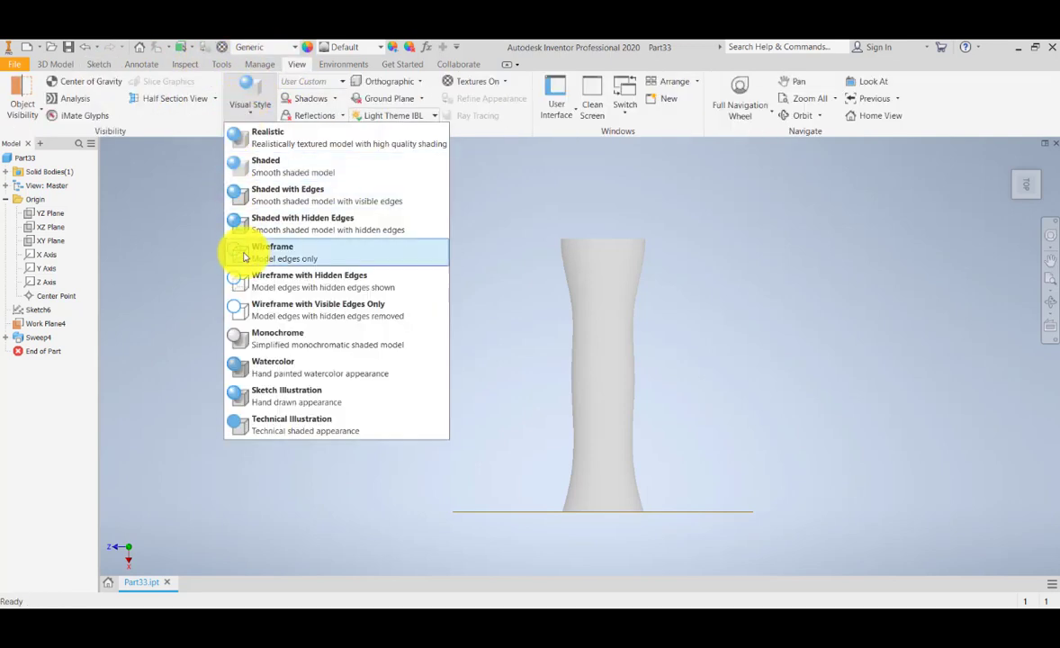
left_click(260, 221)
left_click(307, 99)
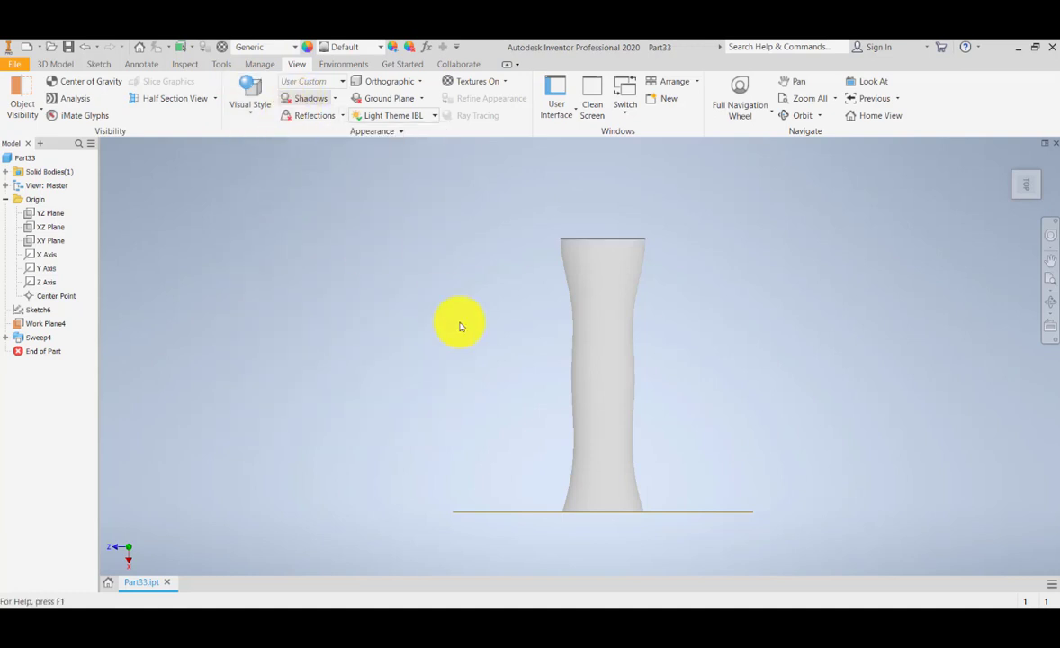
middle_click_drag(447, 353, 444, 323)
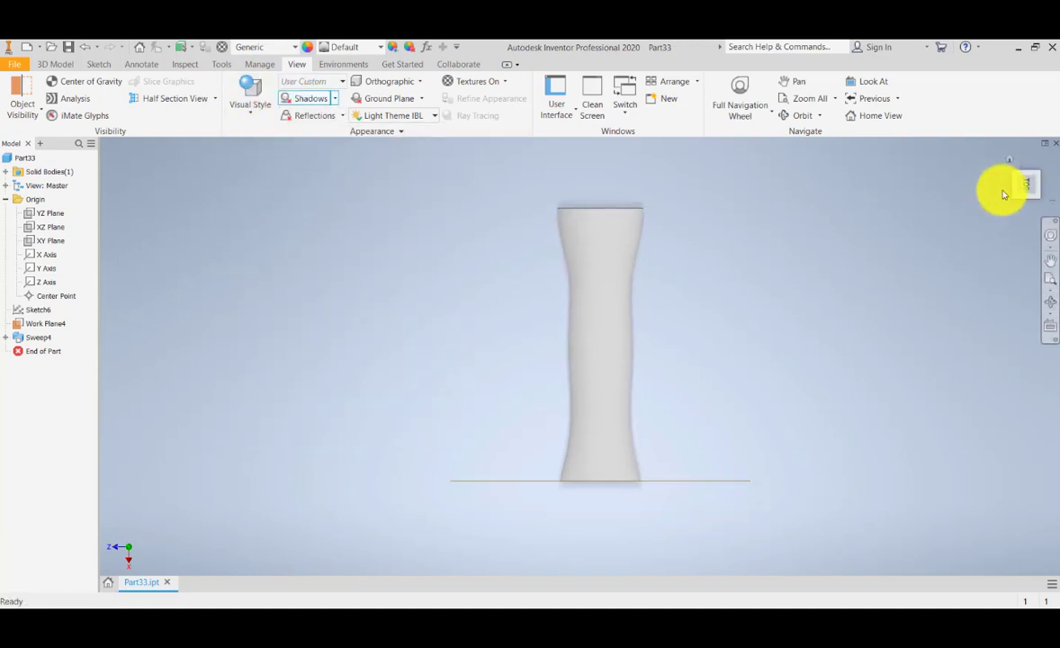
left_click(1009, 160)
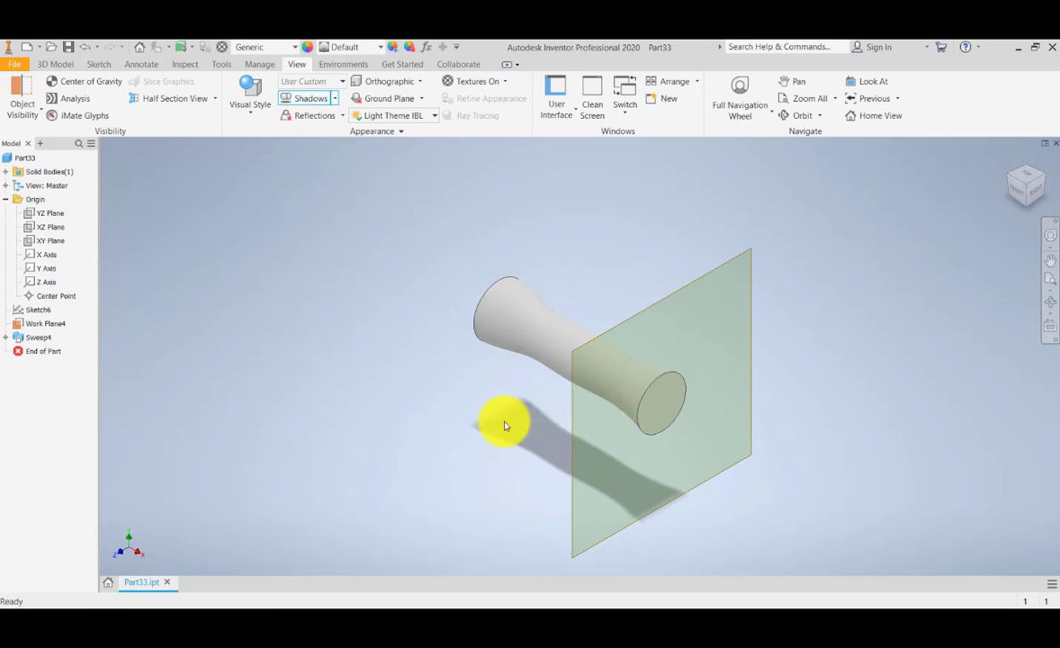
left_click(1013, 178)
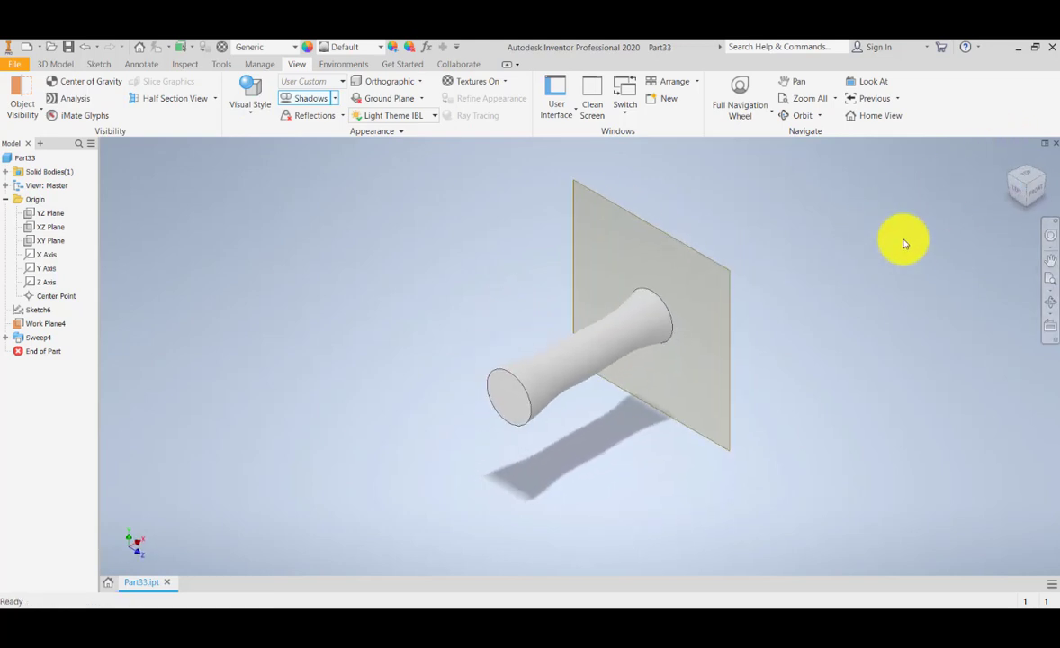
left_click(1043, 181)
left_click(1035, 186)
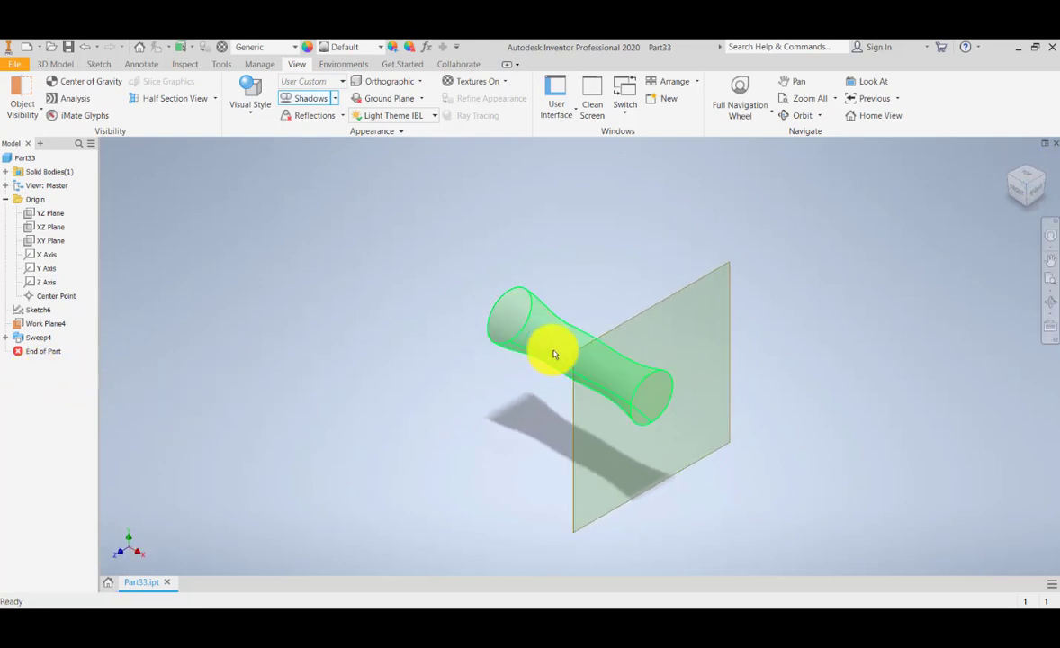
- In the path and guide sketch, pull the spline's middle control vertex away from the path and two others toward it, and update the sweep
left_click(1023, 178)
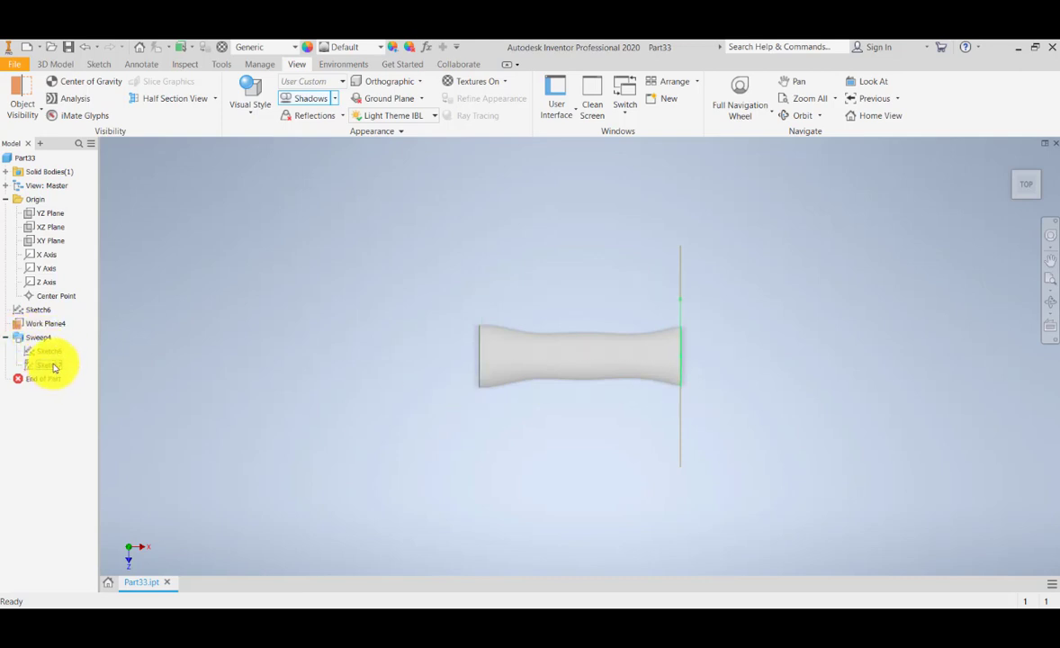
double_click(53, 365)
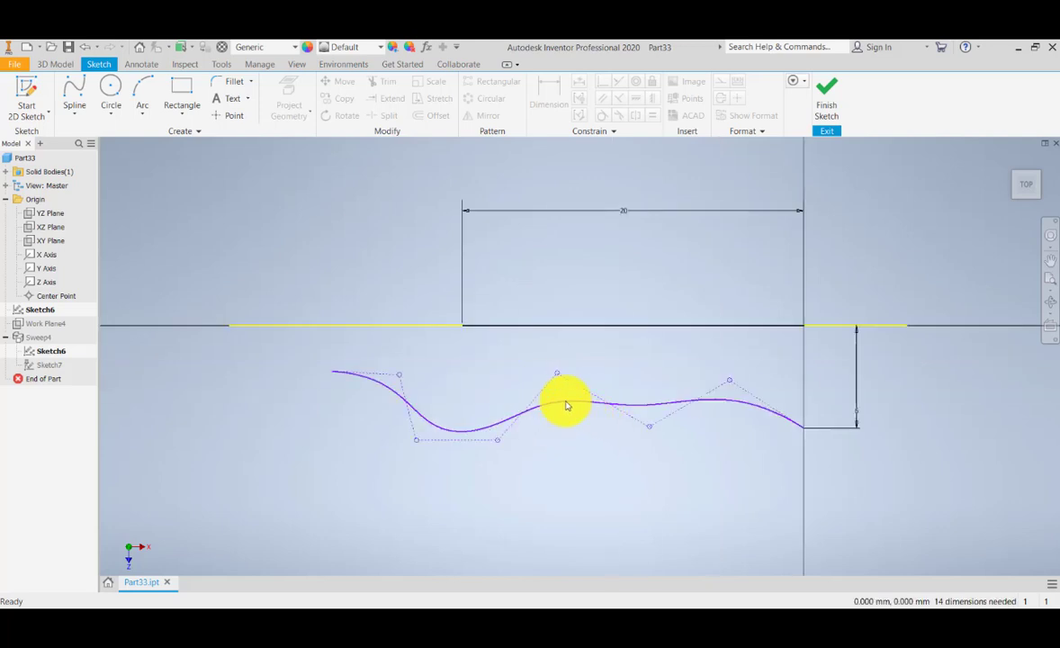
left_click_drag(558, 382, 555, 512)
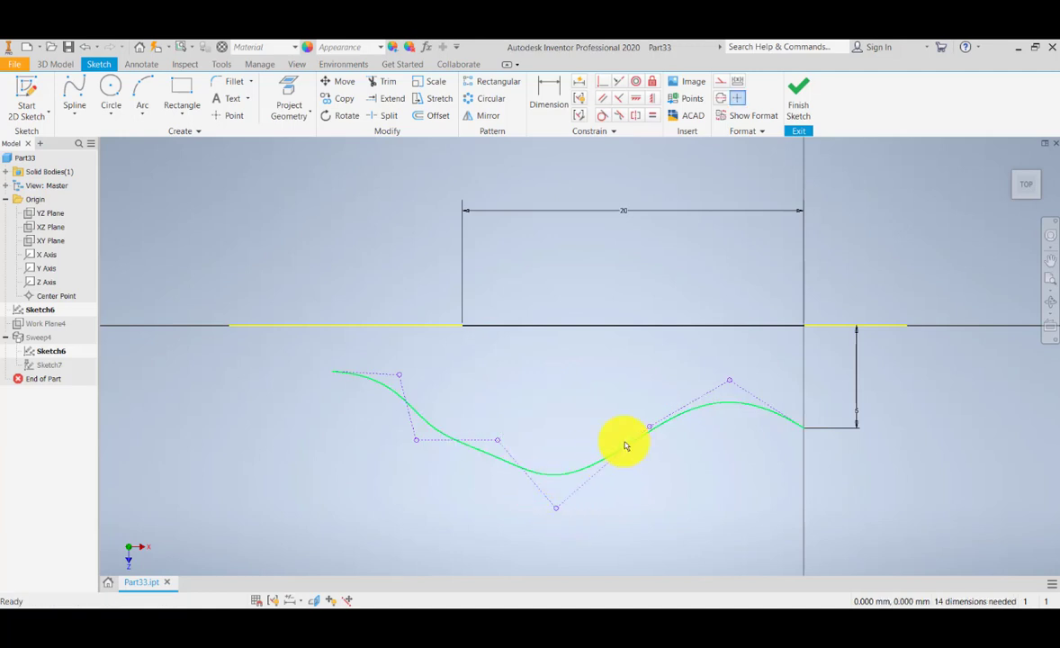
left_click_drag(501, 442, 509, 344)
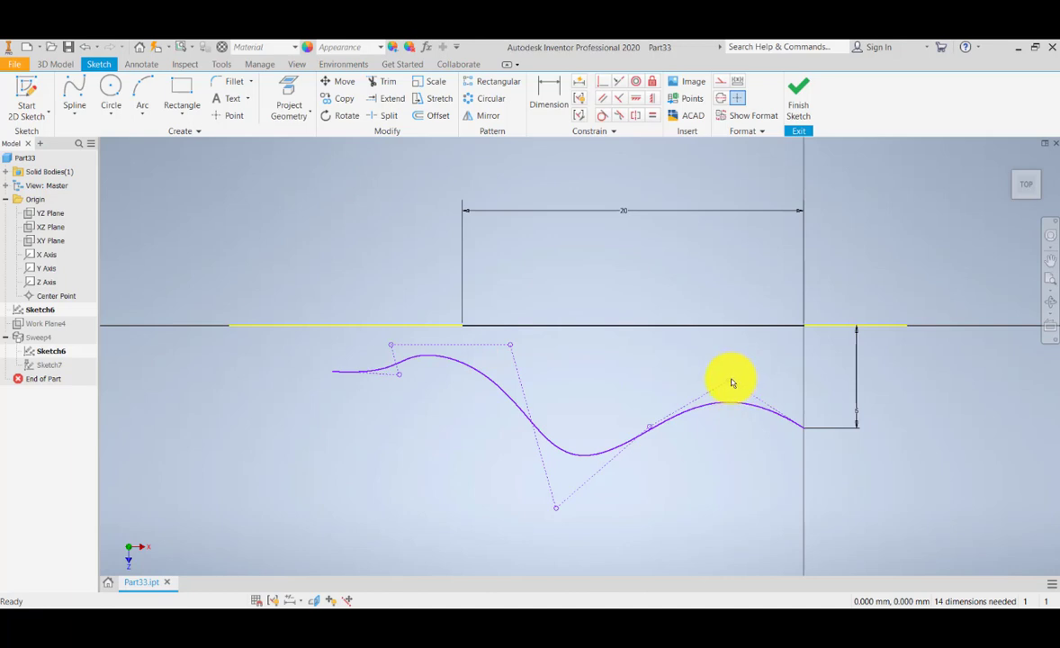
left_click_drag(732, 382, 638, 354)
middle_click_drag(671, 424, 582, 419)
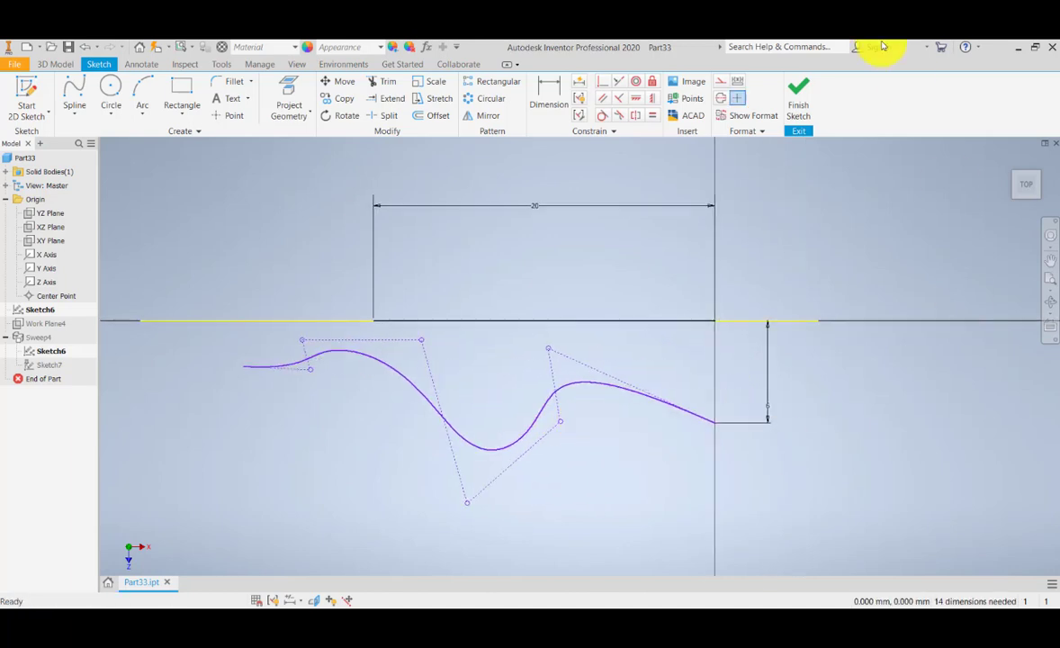
left_click(796, 101)
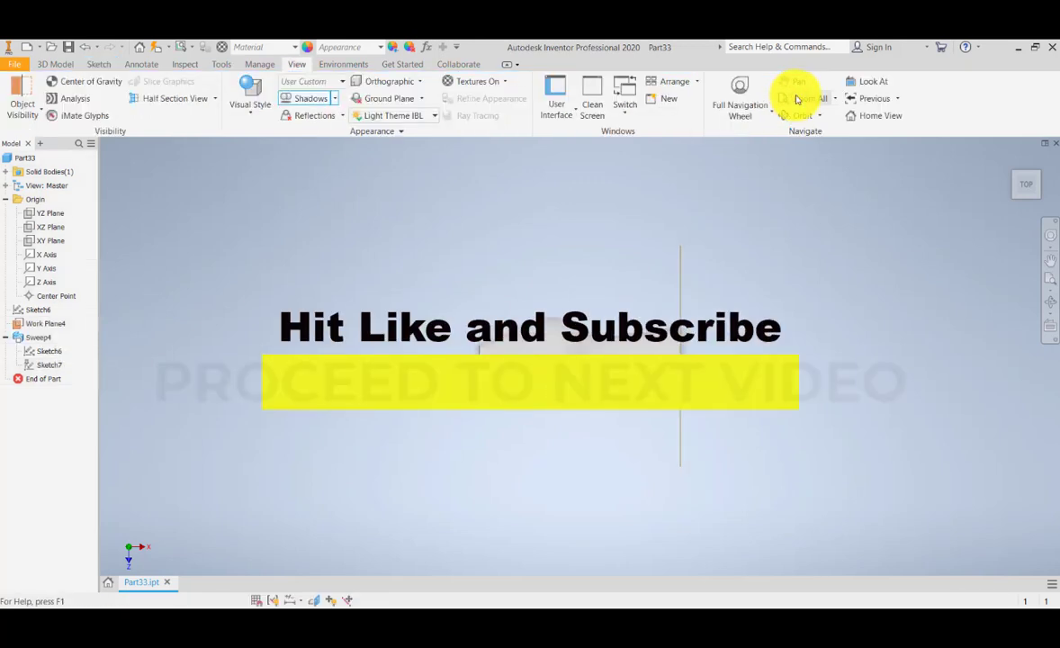
scroll(546, 387, "down", 4)
middle_click_drag(585, 439, 422, 481)
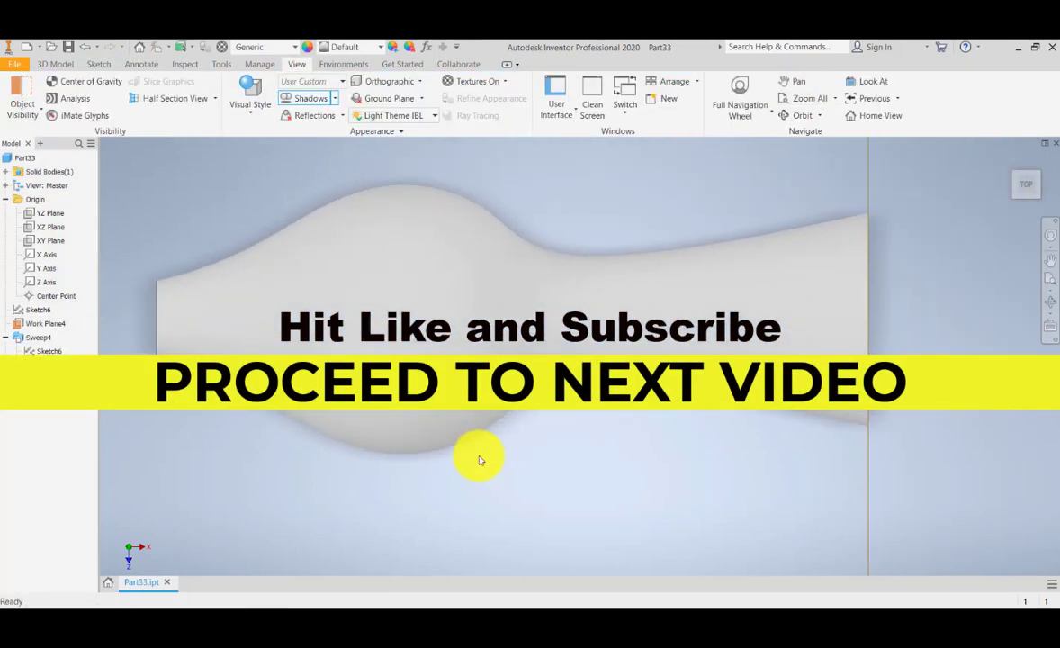
left_click(1010, 164)
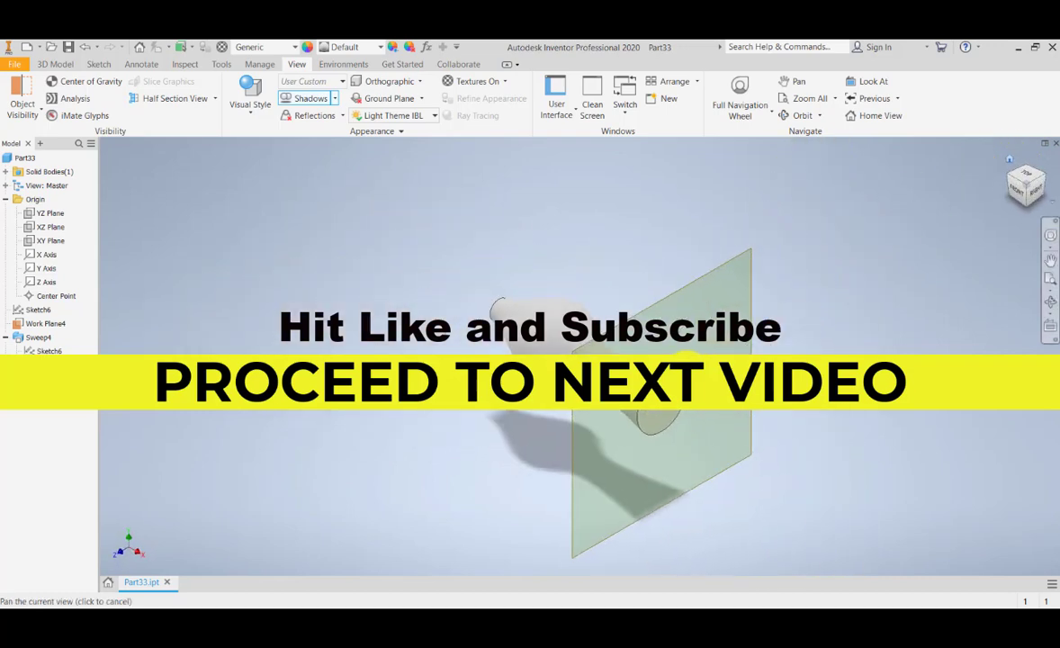